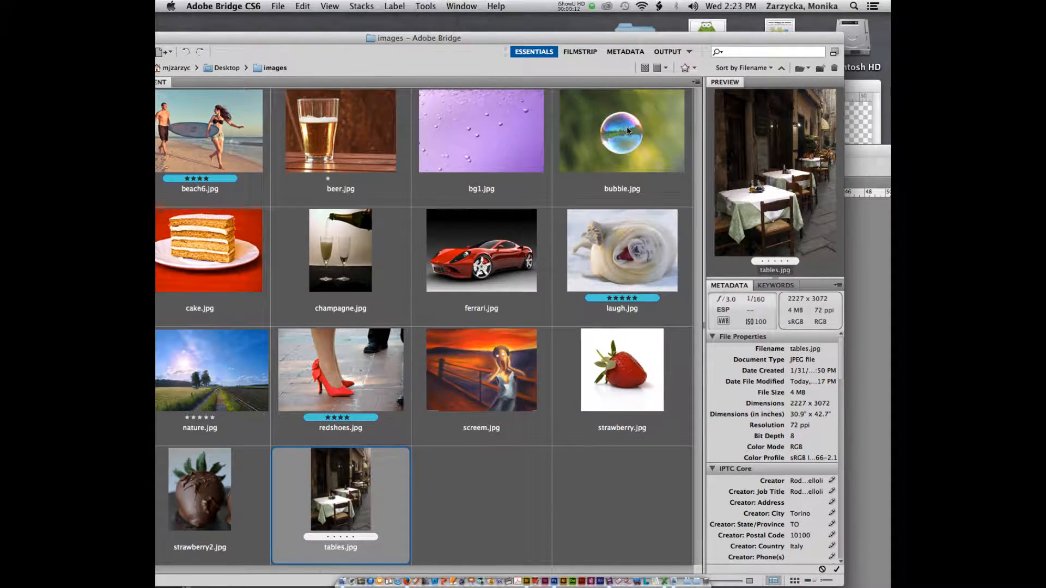
Step: Select bubble.jpg in Bridge and send it to Photoshop CS6 instead of the Photoshop CC launch
left_click_drag(390, 38, 499, 75)
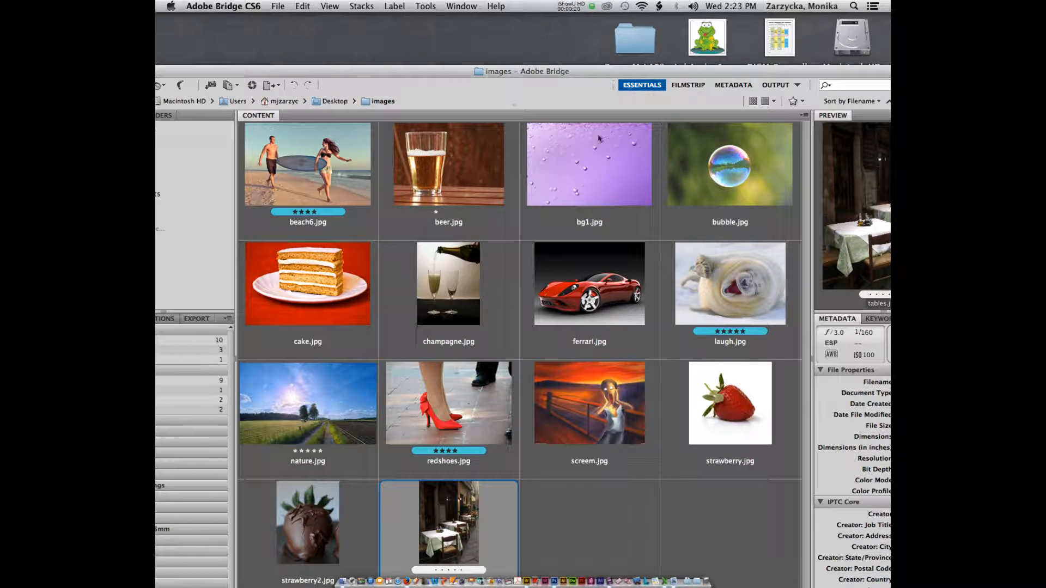
left_click(719, 176)
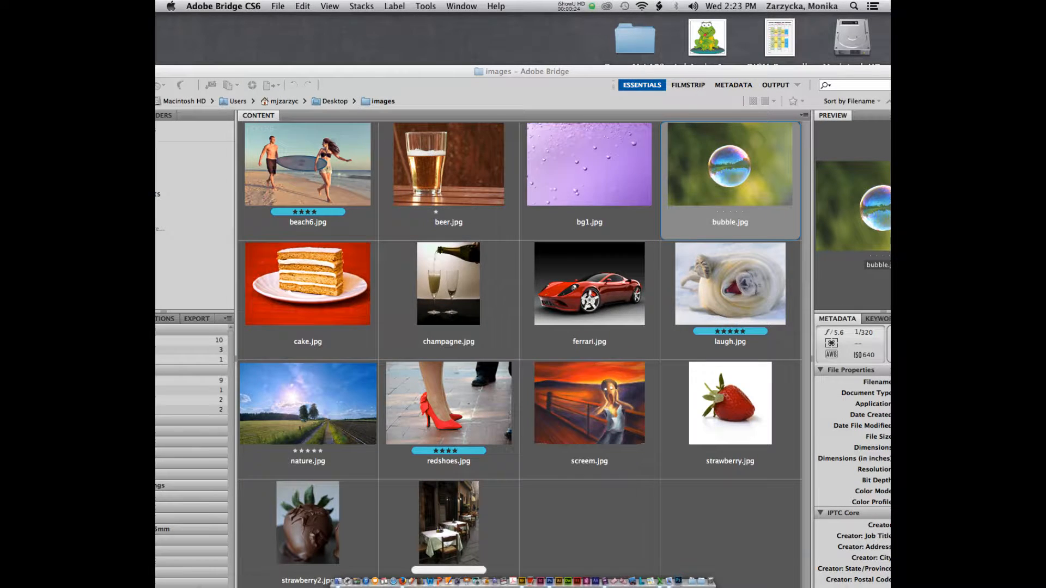
right_click(688, 517)
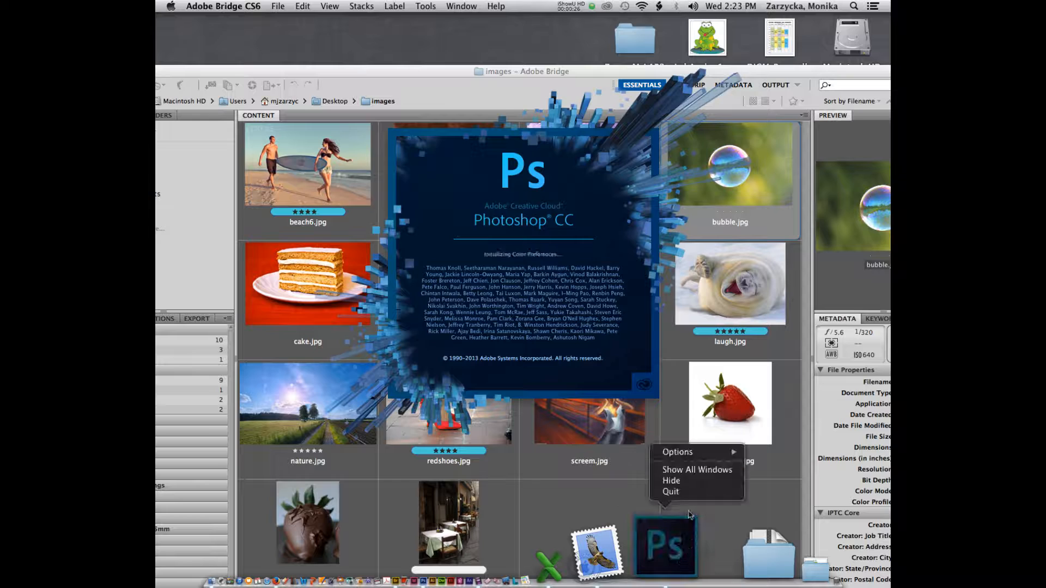
left_click(670, 492)
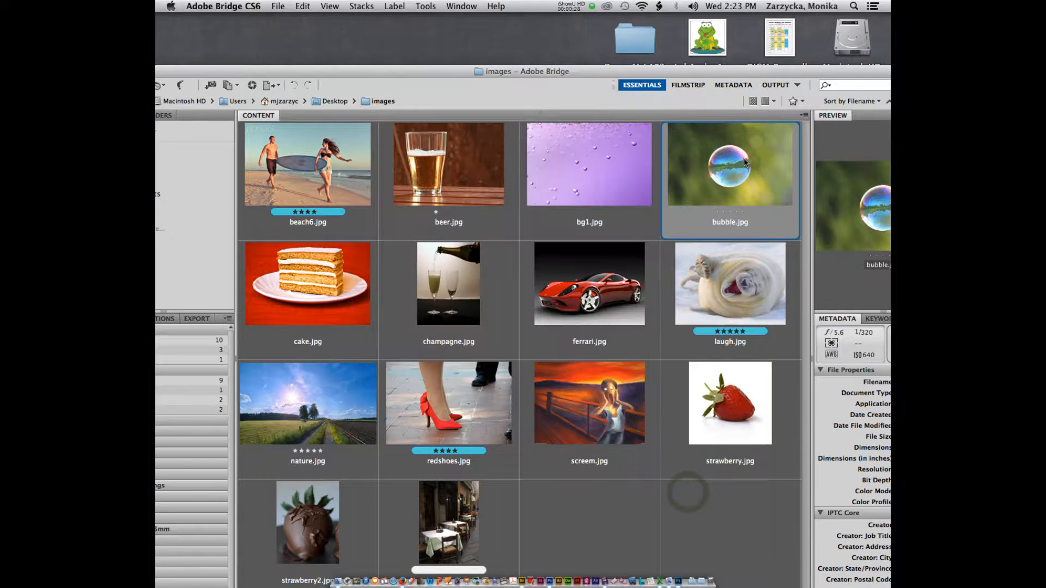
left_click_drag(745, 162, 550, 574)
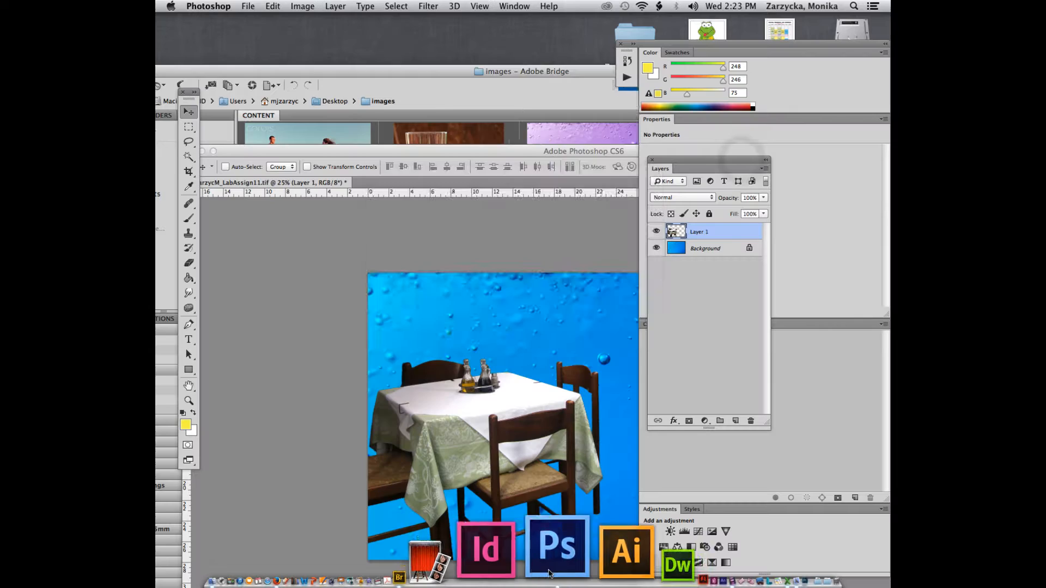
Step: Accept the colour profile to open bubble.jpg and move its document window up and left
left_click(625, 322)
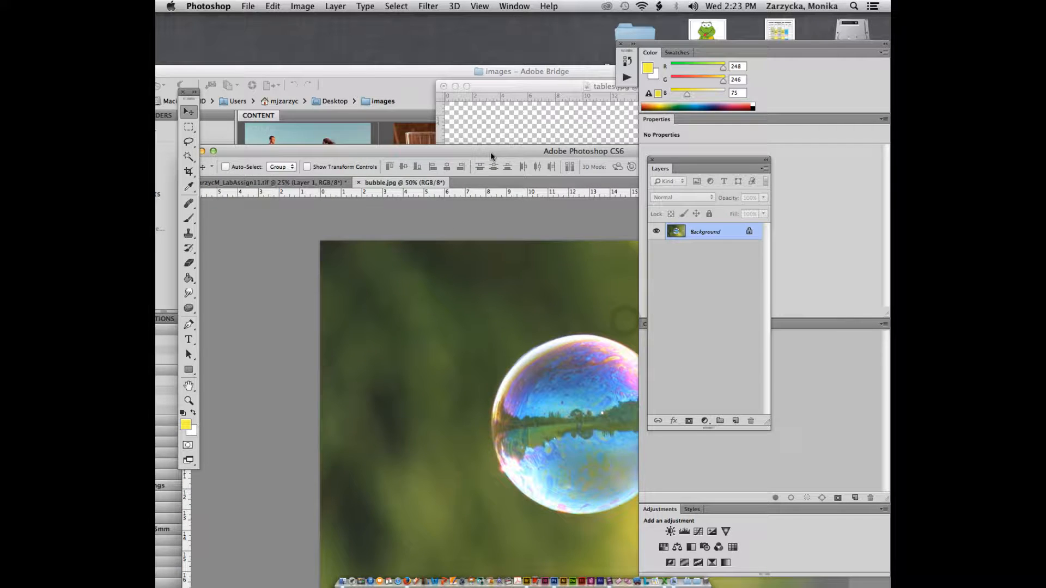
left_click_drag(490, 152, 400, 81)
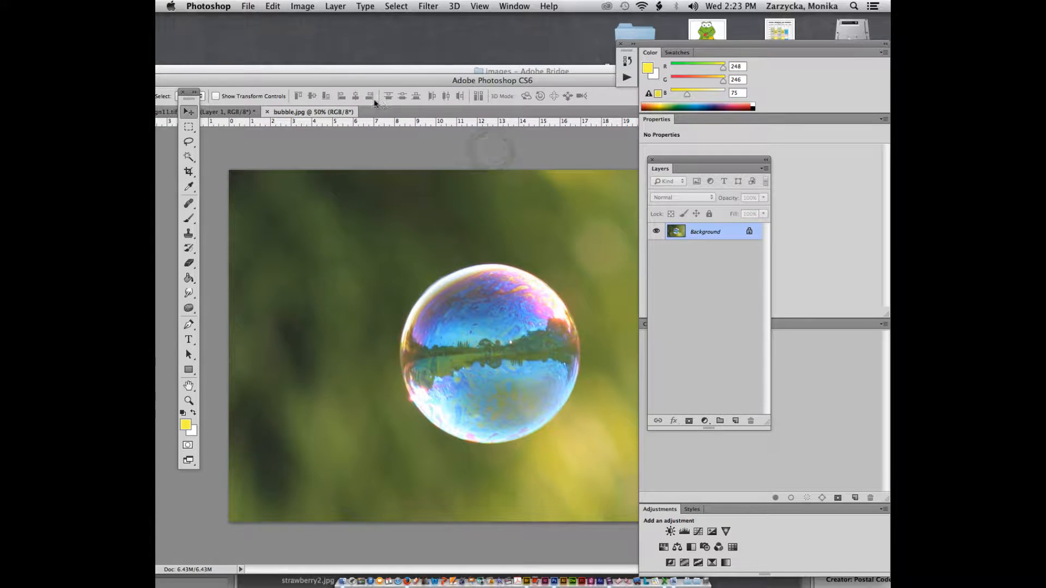
left_click_drag(329, 87, 313, 59)
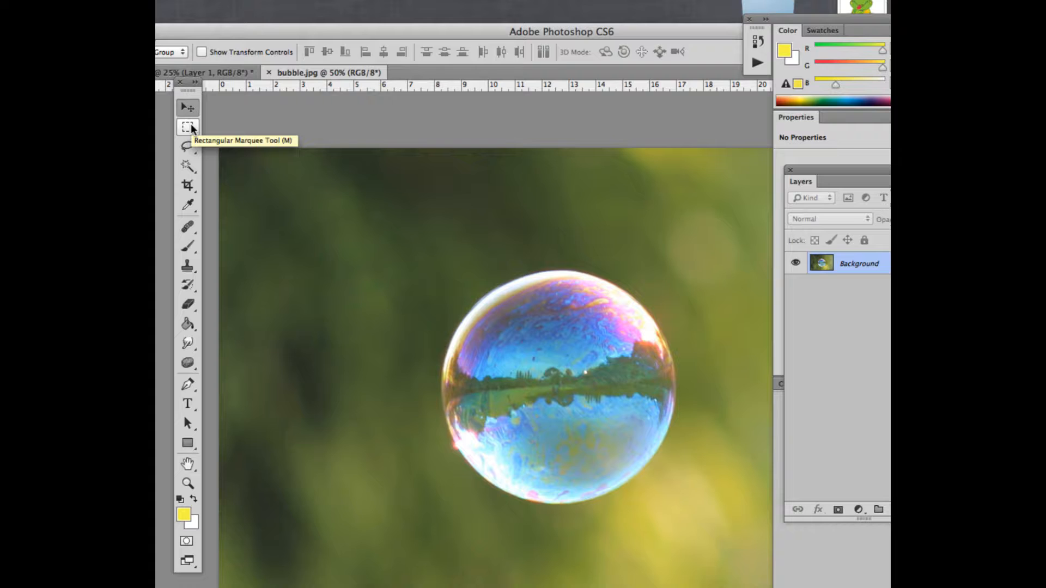
Step: Draw an elliptical marquee selection around the whole bubble
left_click(191, 129)
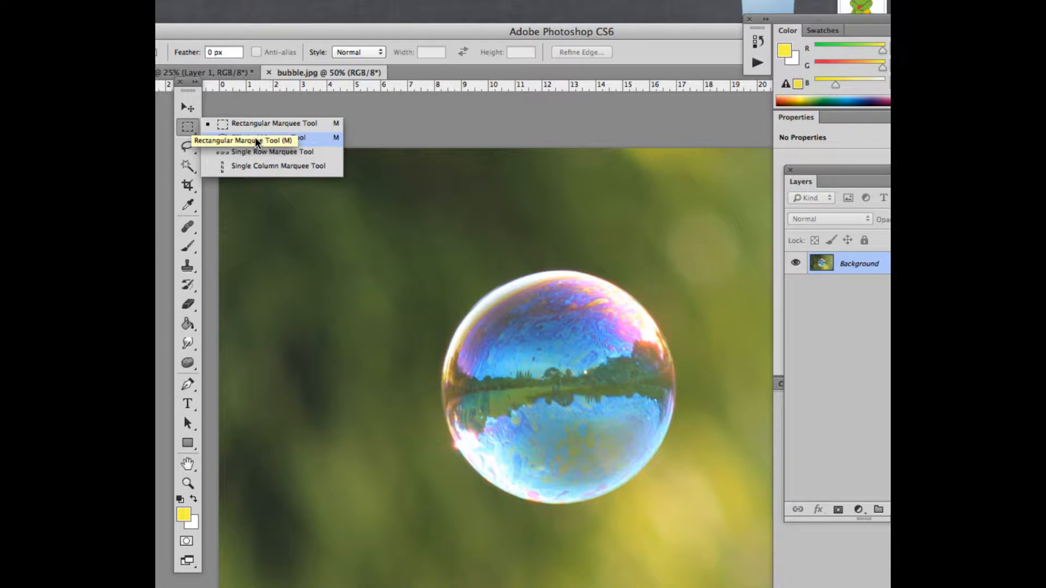
left_click(256, 139)
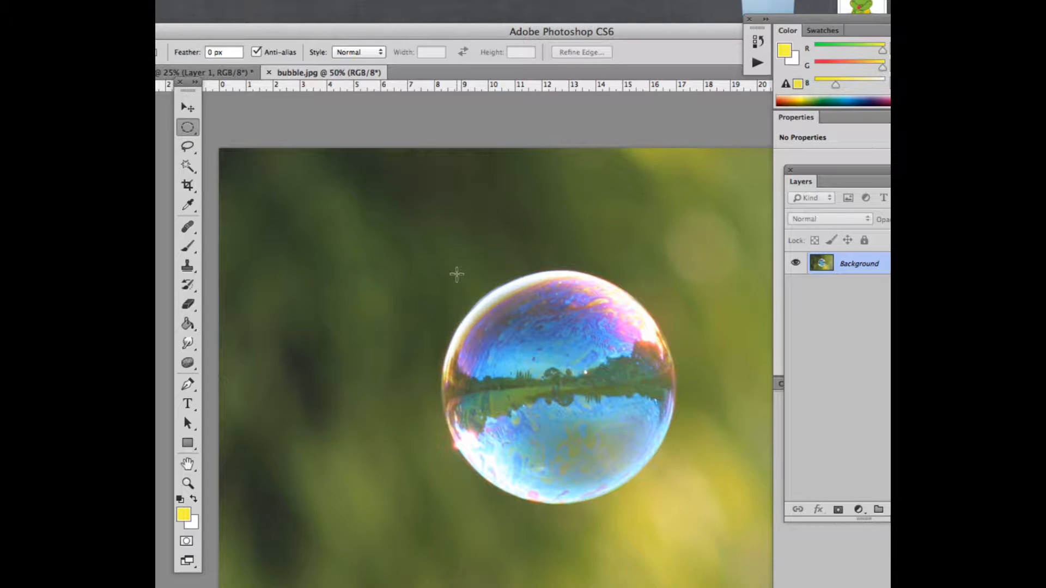
left_click_drag(438, 268, 664, 489)
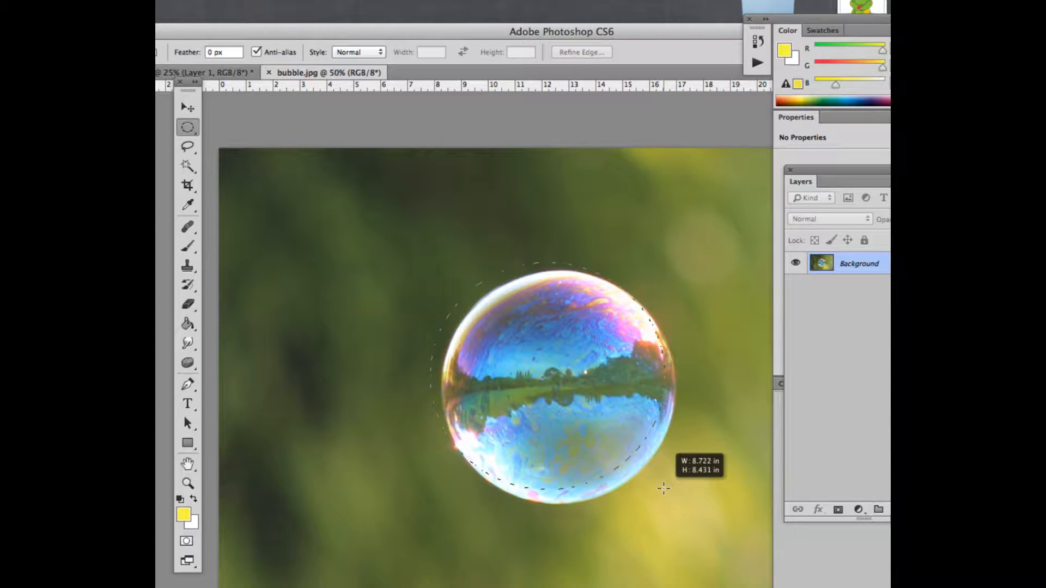
left_click_drag(664, 489, 678, 509)
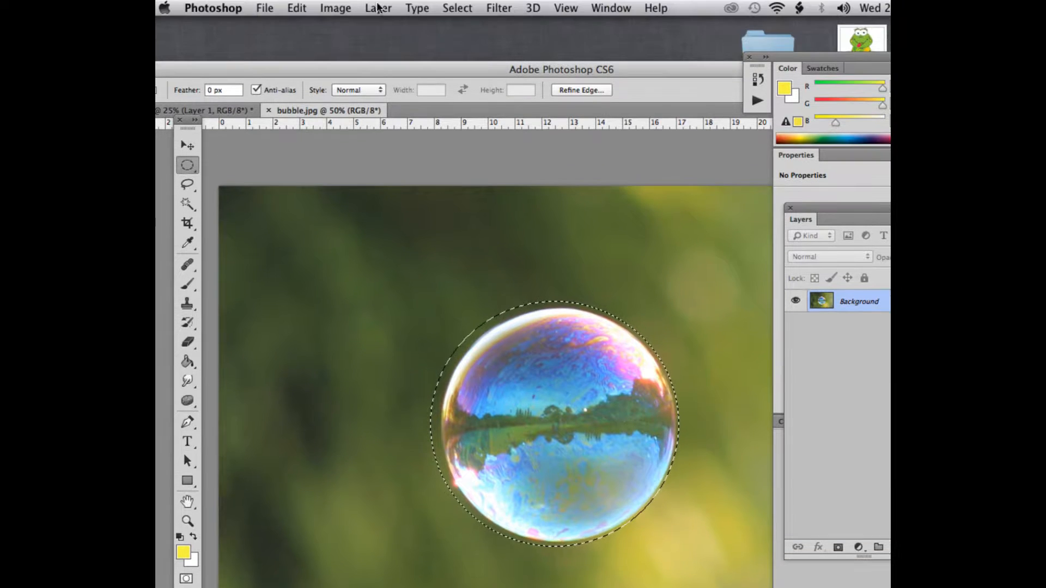
Step: Transform the selection to about 94% width and 96% height so it hugs the bubble's edge
left_click(458, 7)
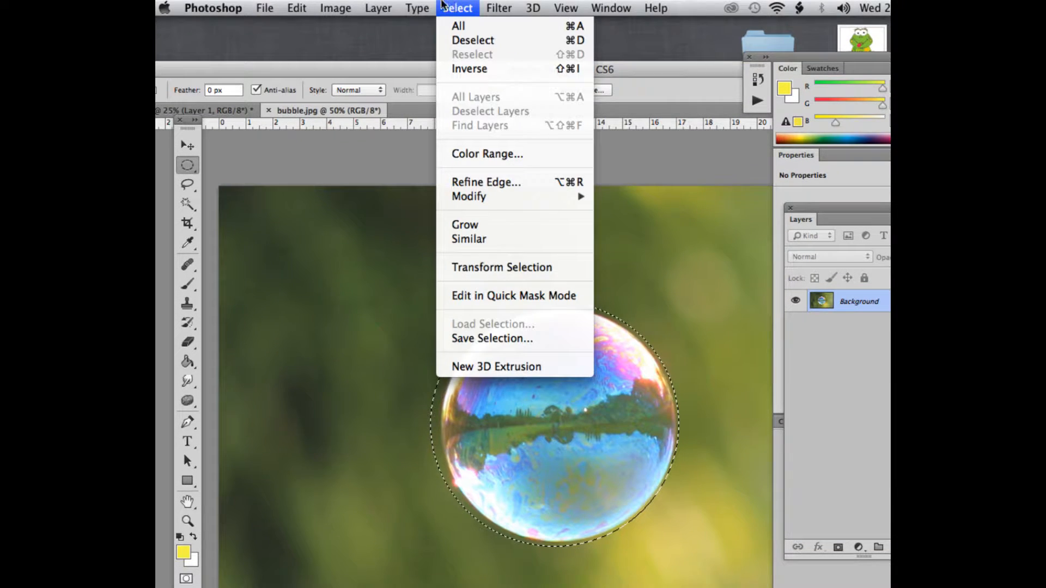
mouse_move(524, 196)
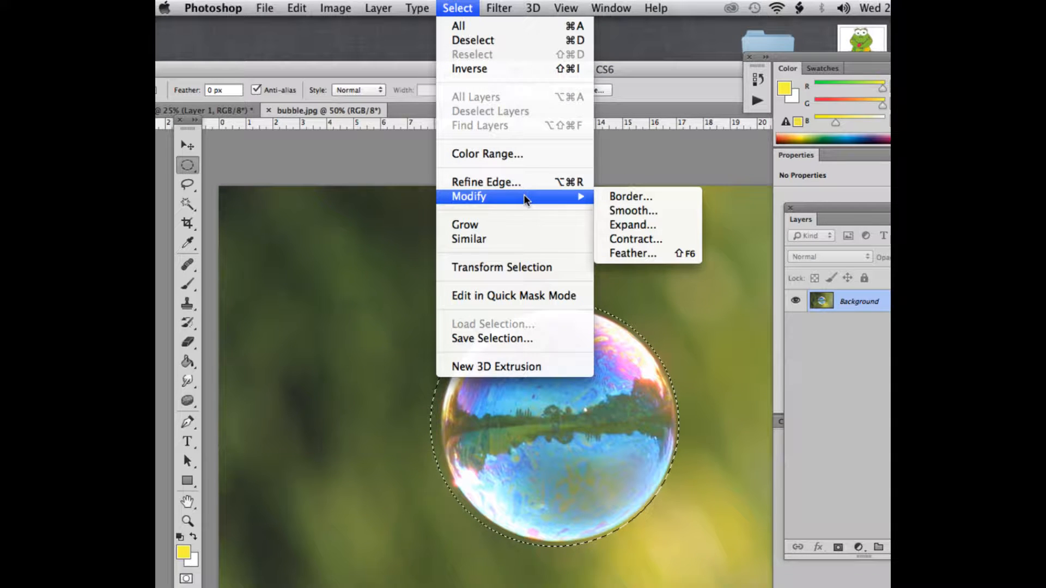
left_click(492, 267)
left_click_drag(431, 425, 441, 424)
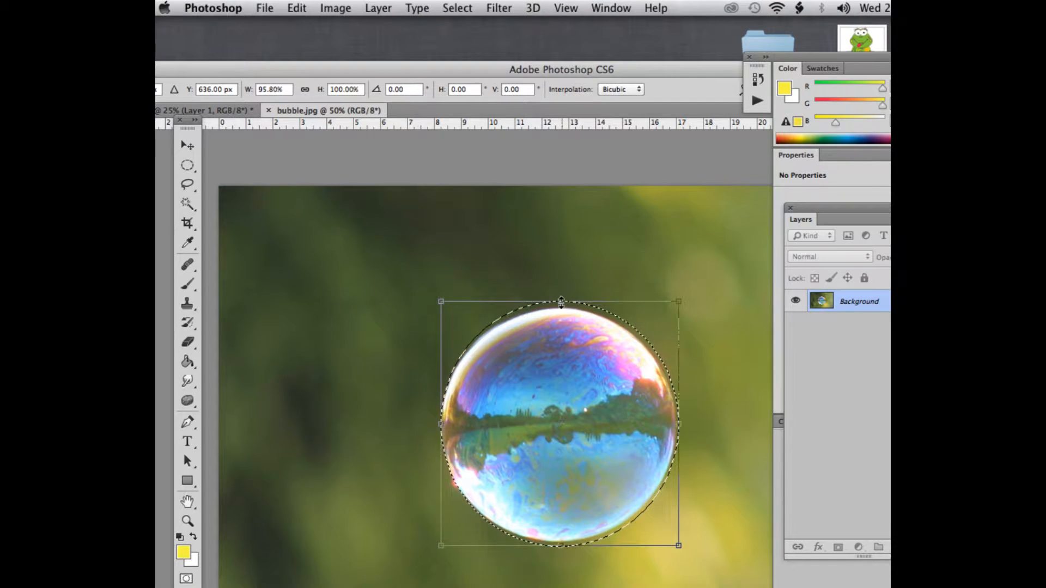
left_click_drag(561, 303, 562, 307)
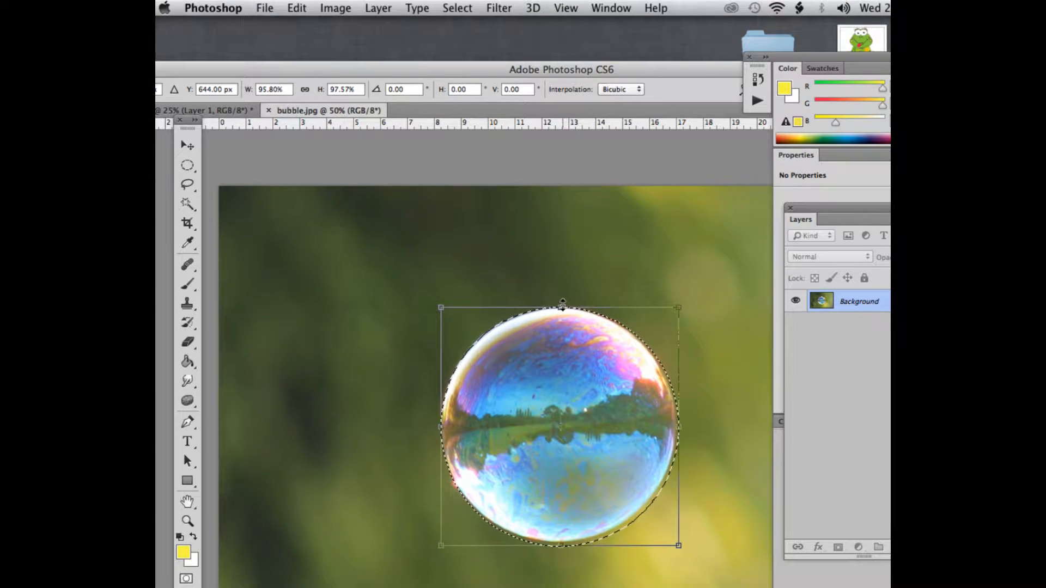
left_click_drag(680, 428, 674, 428)
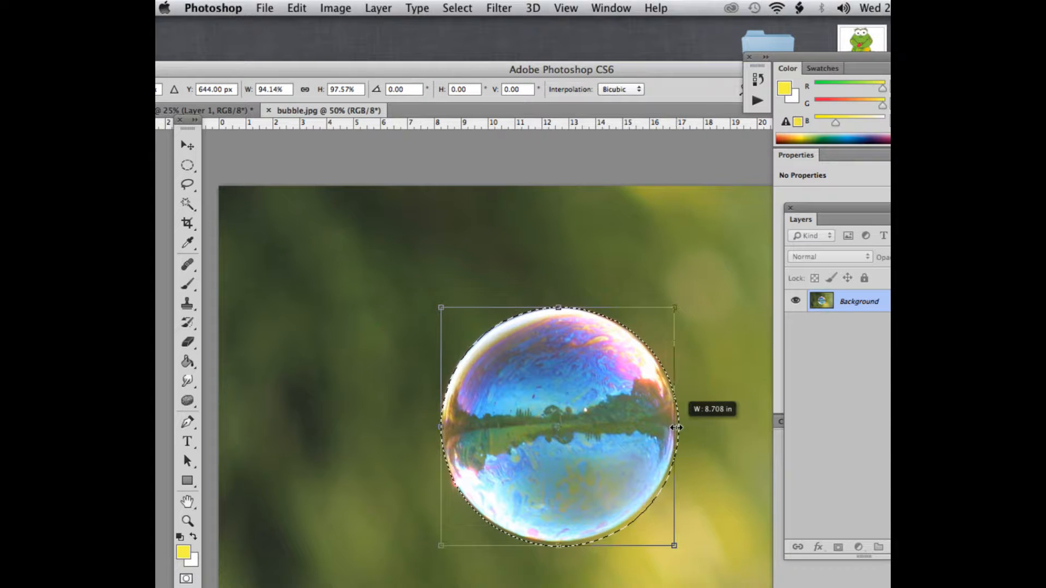
left_click_drag(564, 546, 564, 543)
left_click(187, 165)
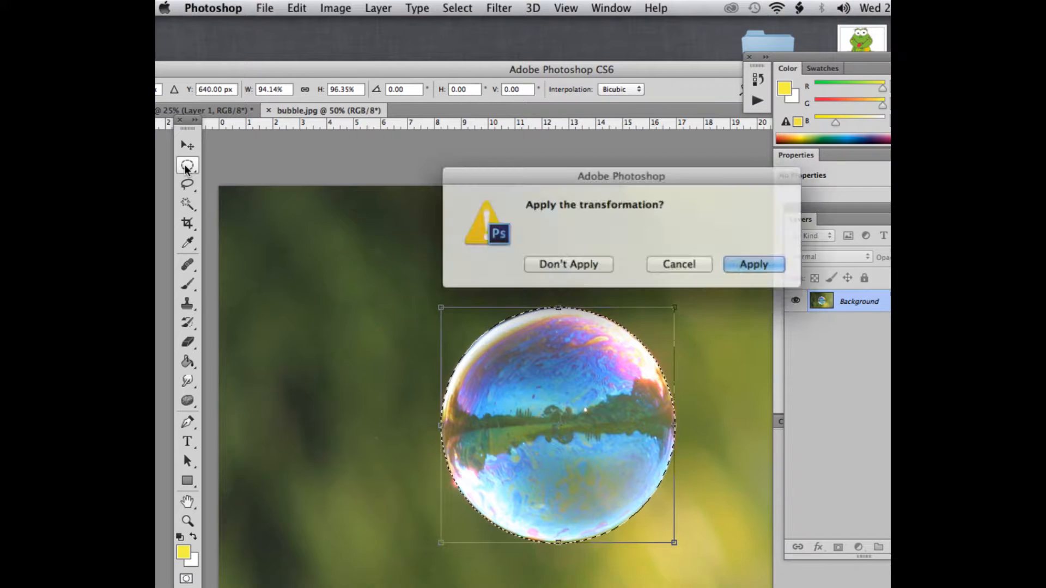
left_click(686, 261)
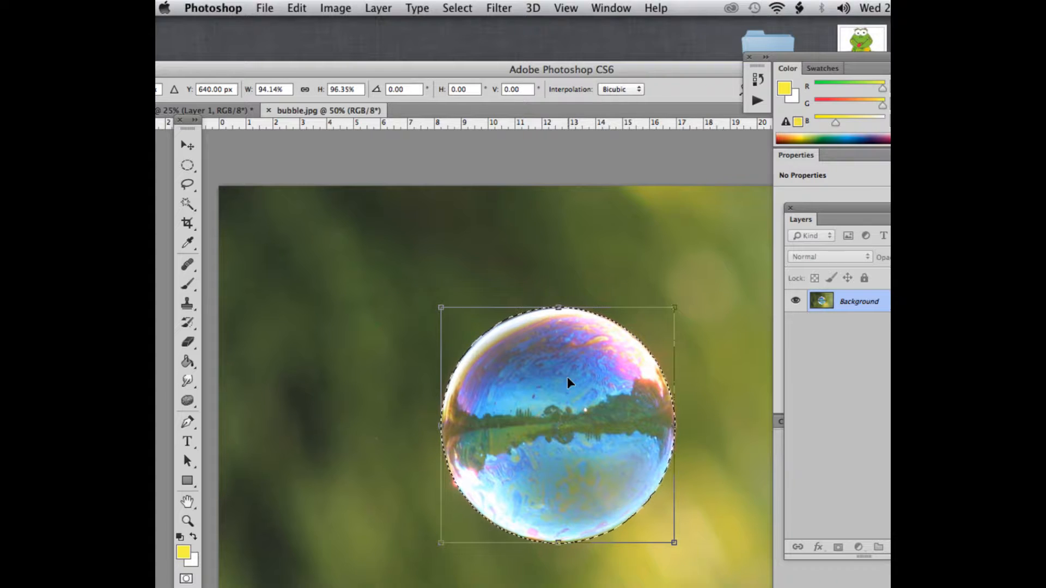
key("Return")
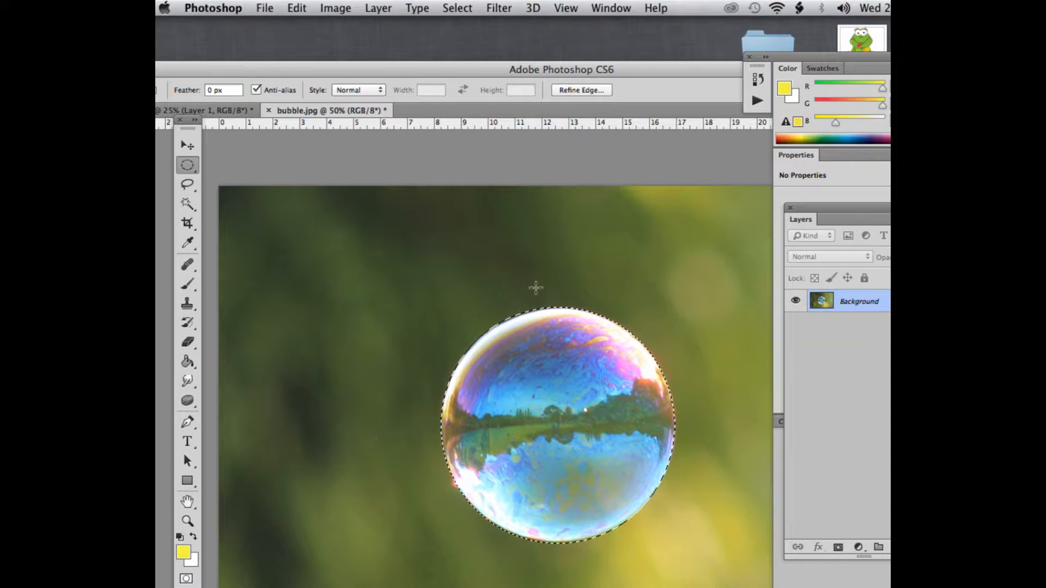
Step: Refine the selection edge with Smart Radius on and a slightly larger radius
left_click(446, 7)
left_click(477, 182)
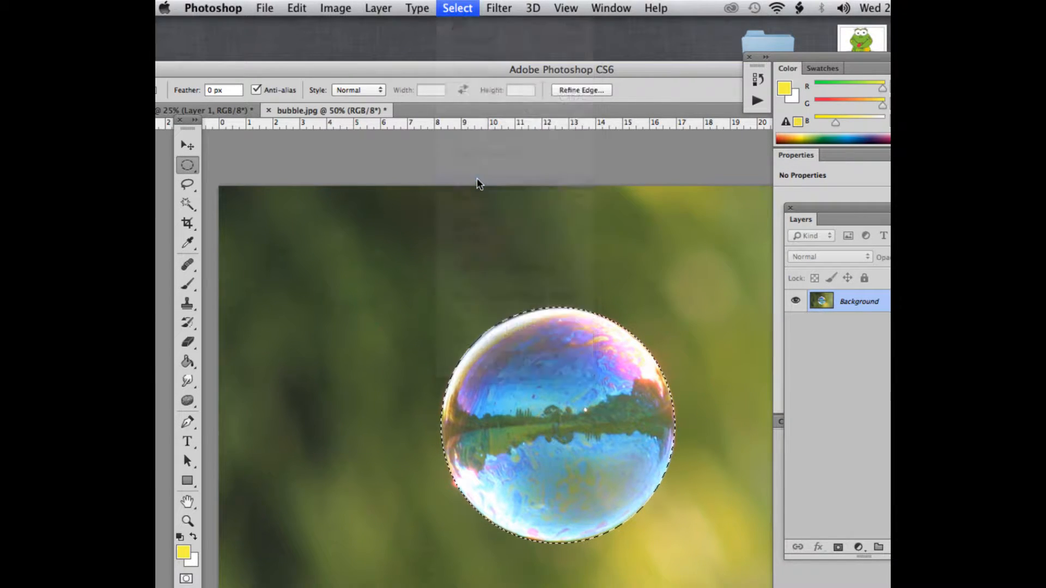
left_click(592, 222)
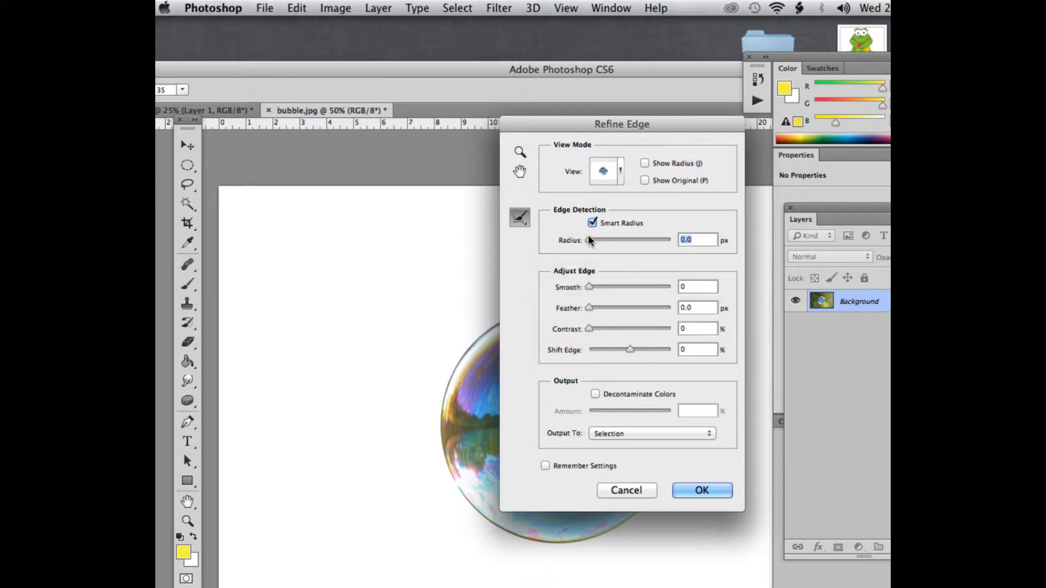
left_click_drag(589, 238, 593, 238)
left_click_drag(568, 124, 673, 128)
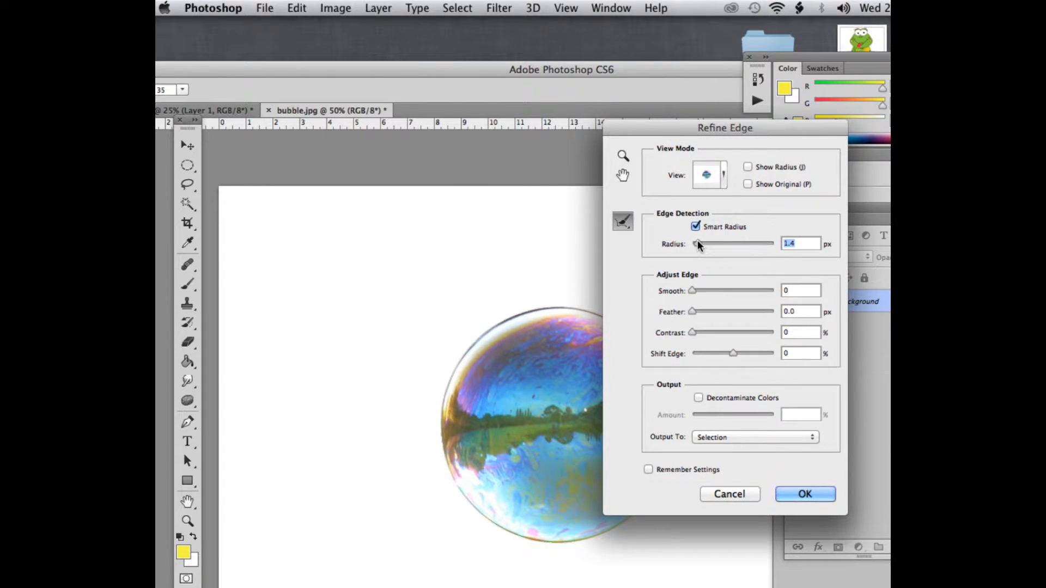
left_click(818, 492)
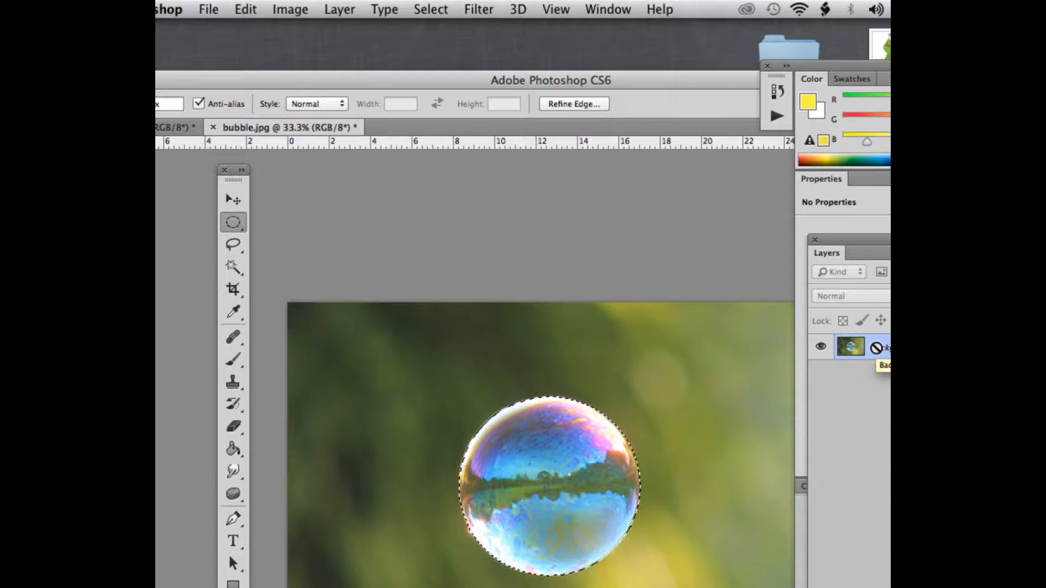
Step: Copy the selected bubble onto a new Layer 1 and check its edge up close
key("super+j")
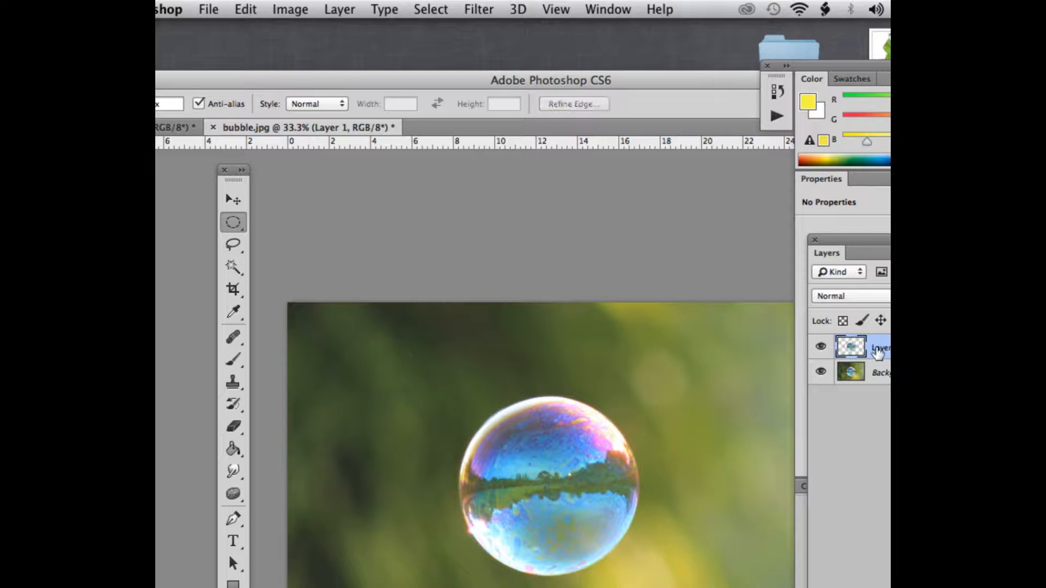
key("super+1")
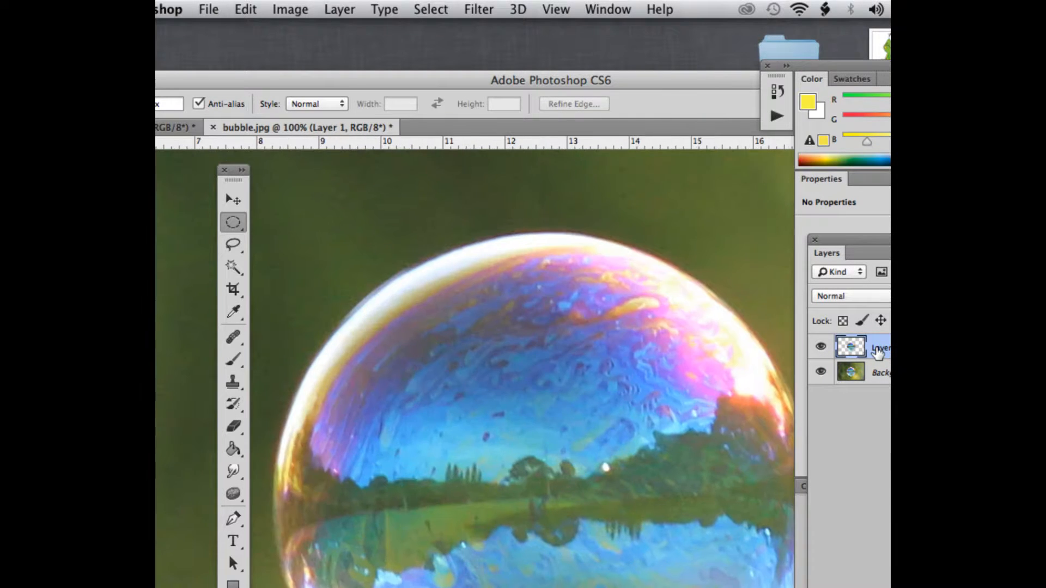
key("super+minus")
key("super+minus")
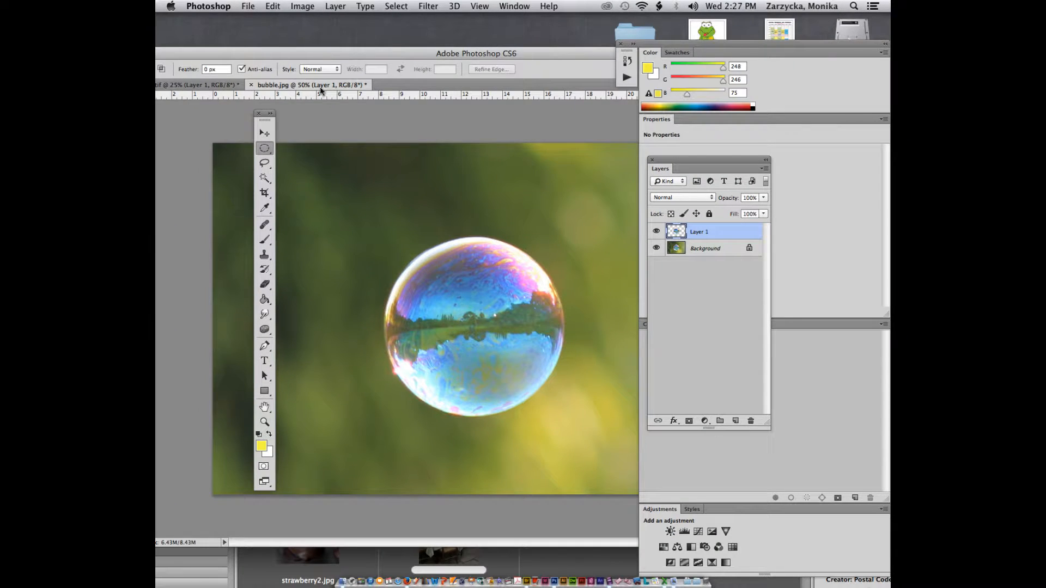
Step: Float the bubble document and drag its bubble layer into the underwater table composite as Layer 2
left_click_drag(321, 90, 462, 40)
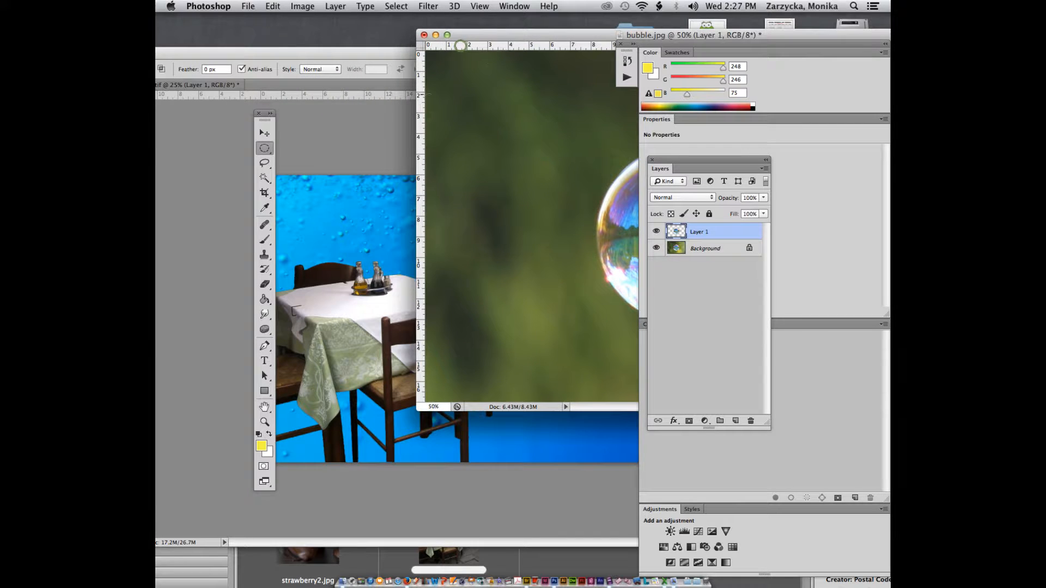
left_click(265, 132)
left_click_drag(629, 222, 534, 231)
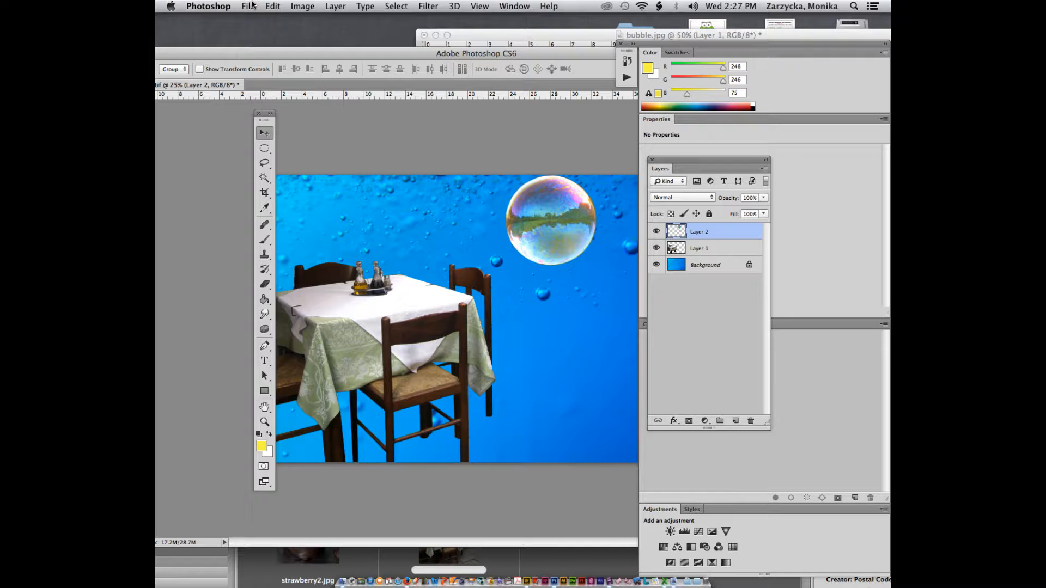
Step: Scale the bubble down to roughly 40% among the upper-right water bubbles
left_click(272, 6)
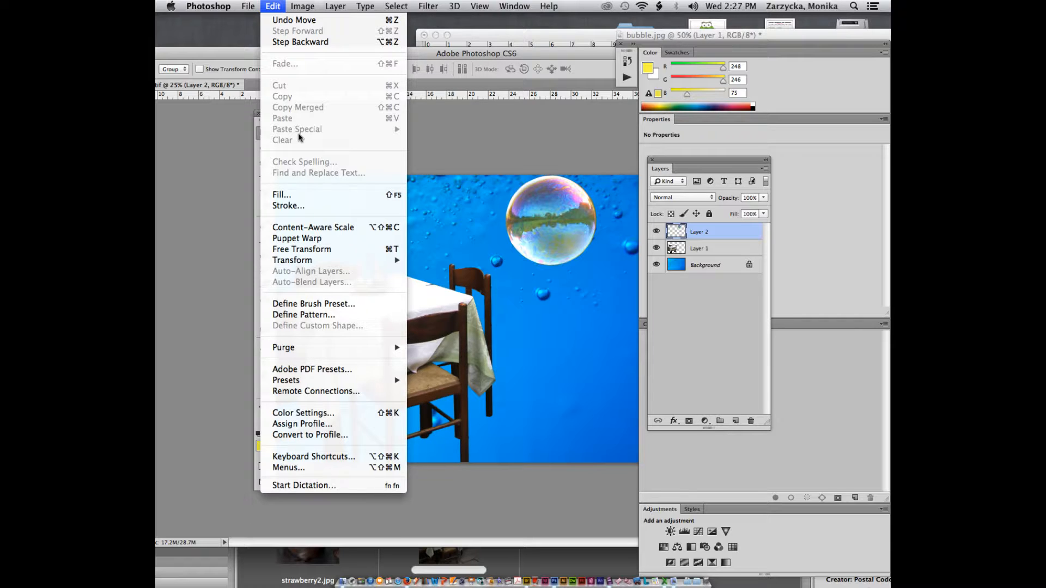
mouse_move(325, 259)
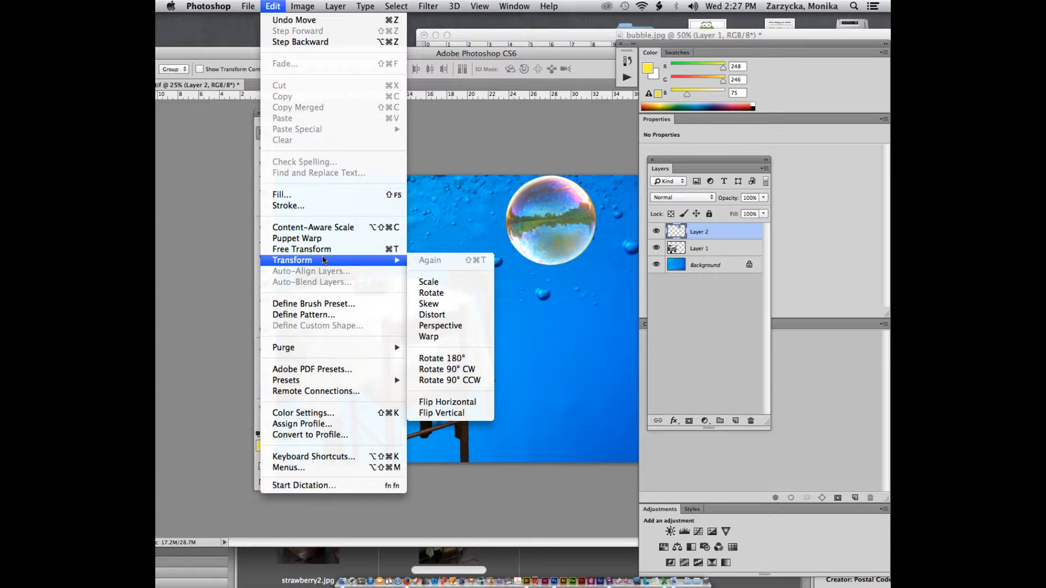
left_click(429, 281)
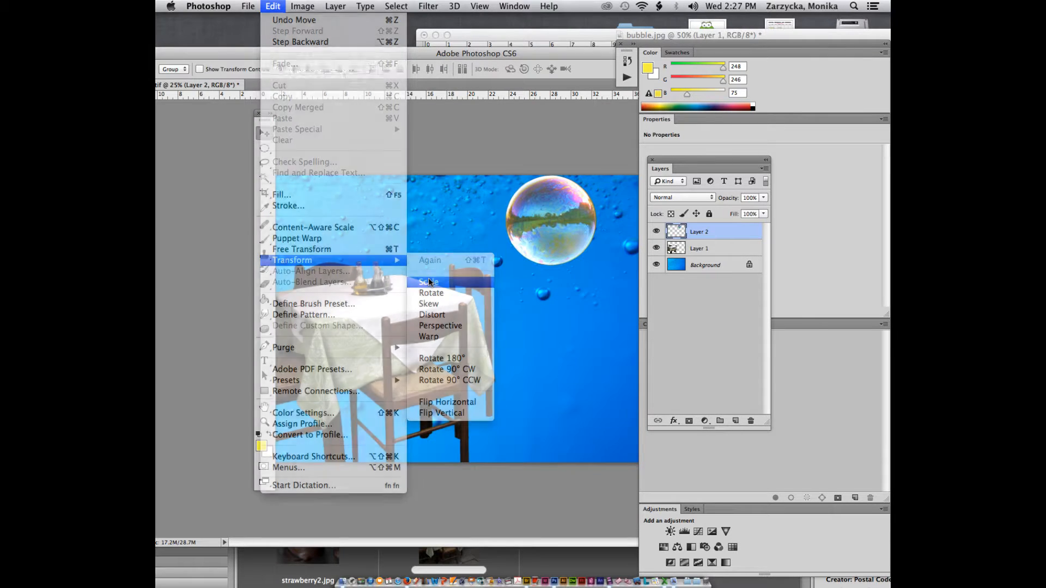
mouse_move(505, 222)
left_mouse_down()
mouse_move(544, 220)
mouse_move(511, 221)
left_mouse_up()
left_click_drag(597, 267, 544, 229)
key("Return")
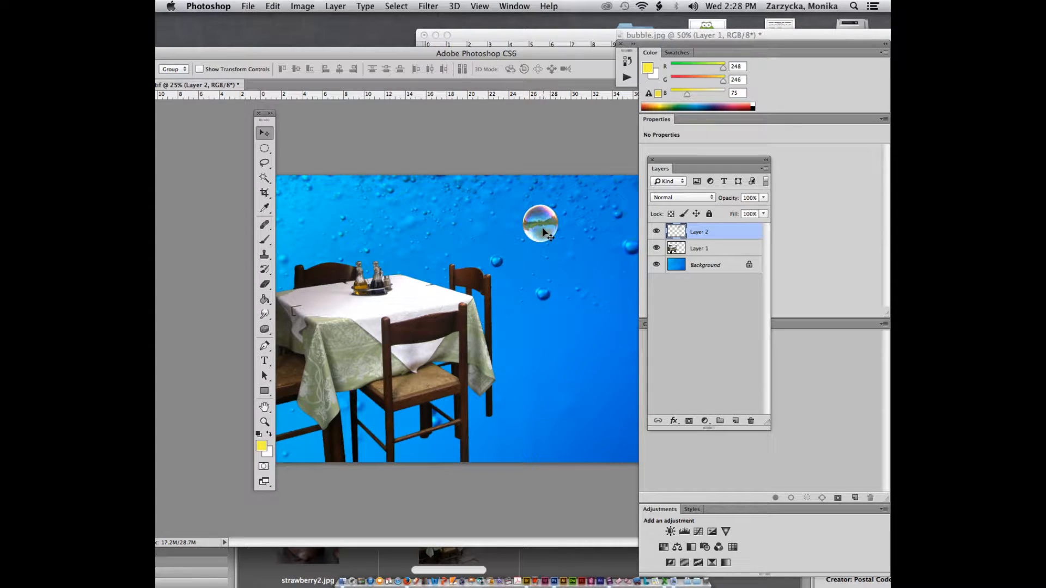
Step: Duplicate the bubble layer as Layer 2 copy and move it lower and left
key("super+plus")
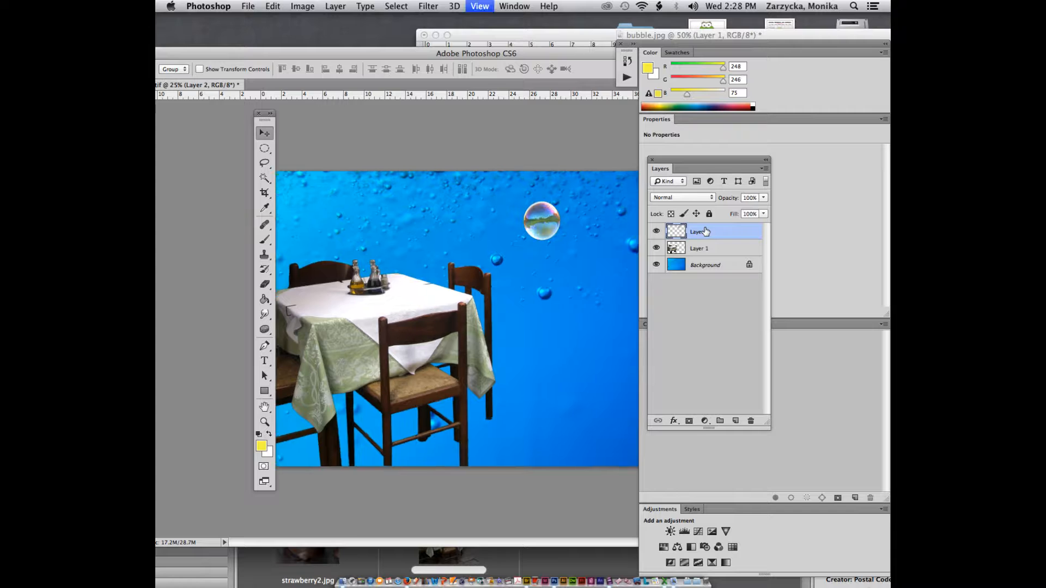
left_click(764, 170)
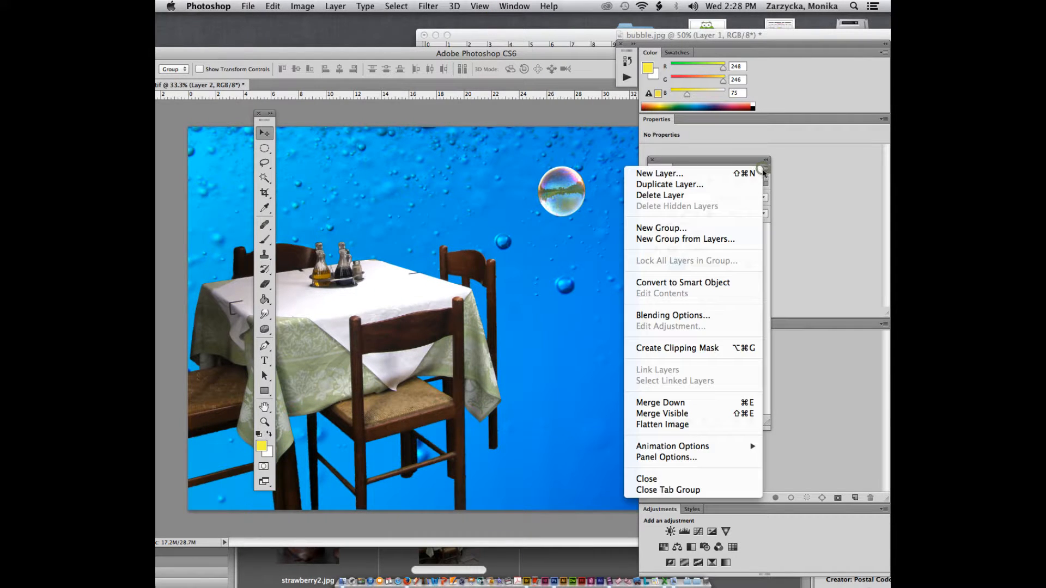
left_click(697, 185)
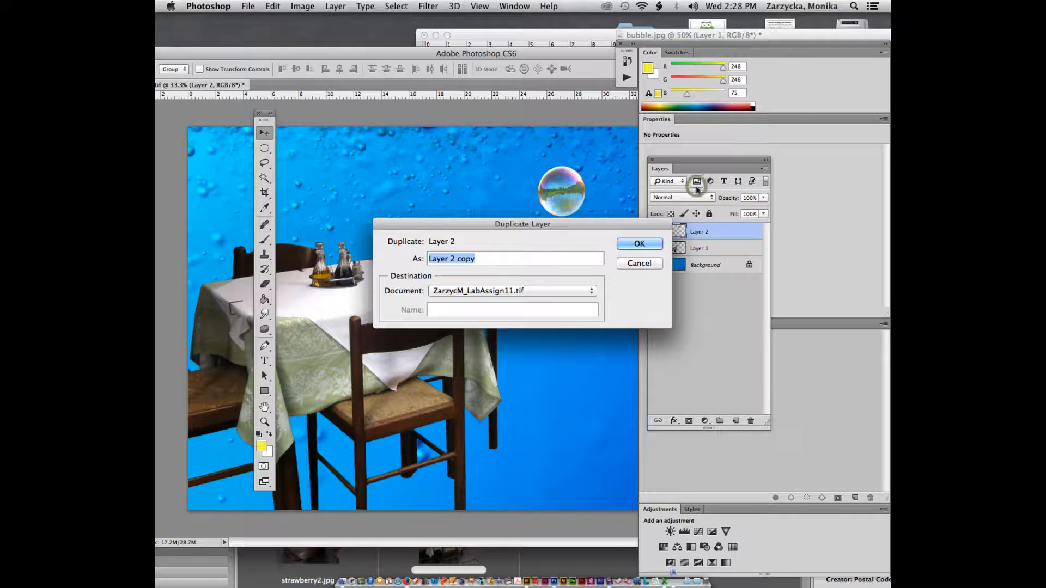
left_click(627, 244)
left_click_drag(578, 250, 541, 260)
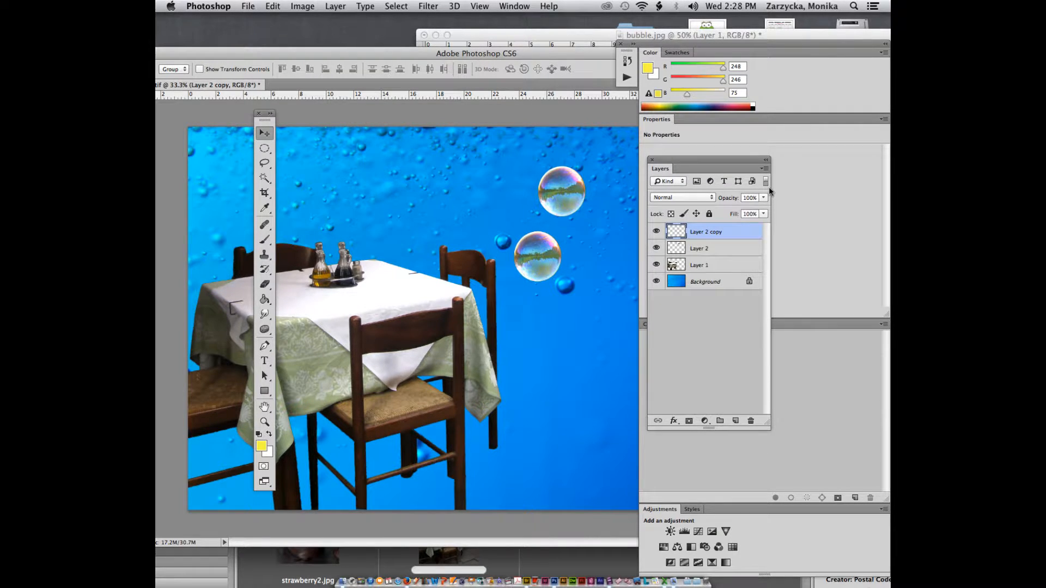
Step: Make two more bubble copies, up to Layer 2 copy 3, and place them lower beside the table
key("super+j")
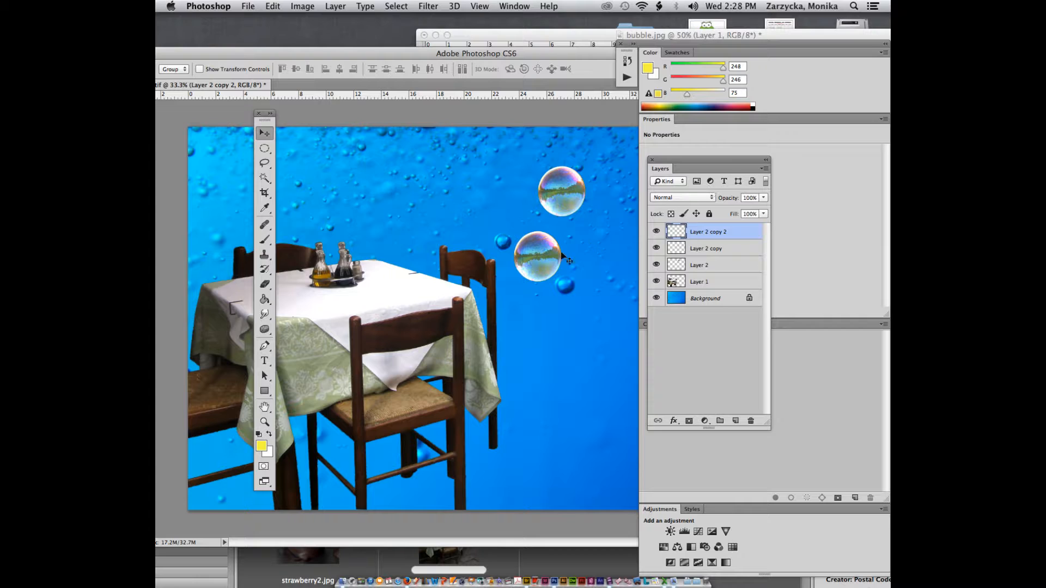
left_click_drag(564, 256, 599, 307)
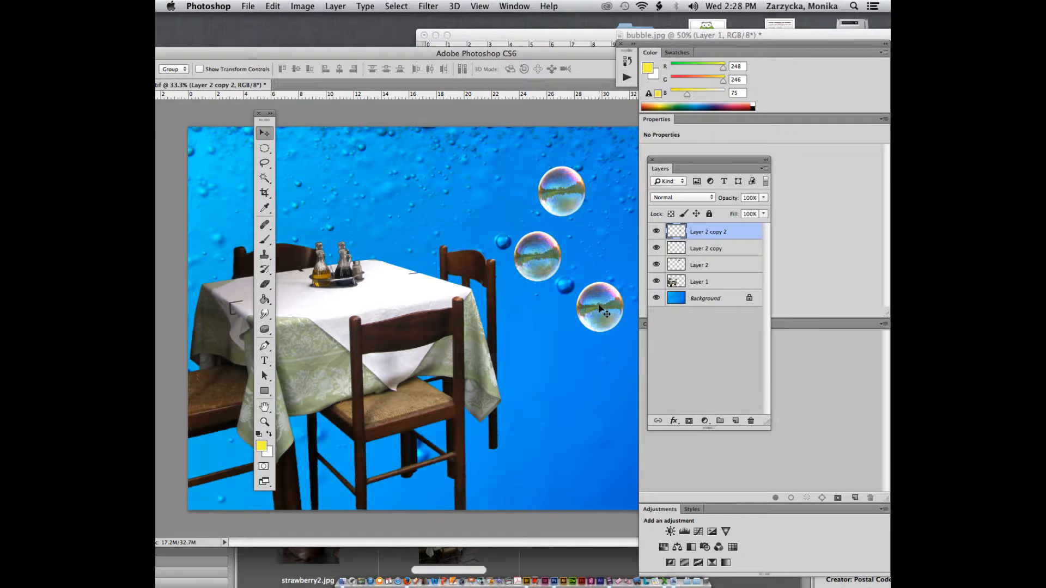
key("super+j")
left_click_drag(673, 235, 566, 376)
left_click(596, 206)
left_click_drag(590, 306, 528, 368)
left_click_drag(567, 189, 564, 178)
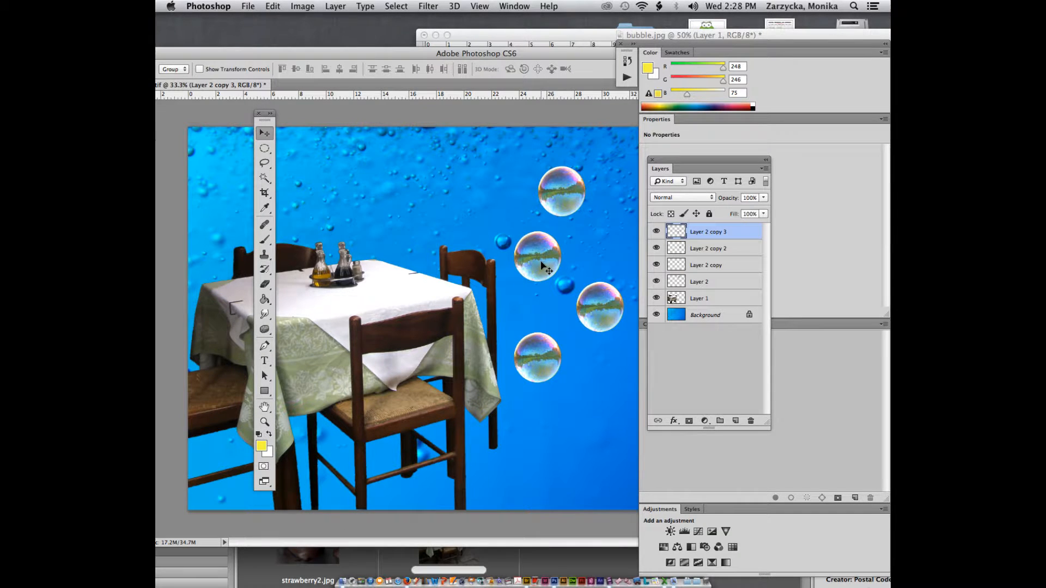
key("super+t")
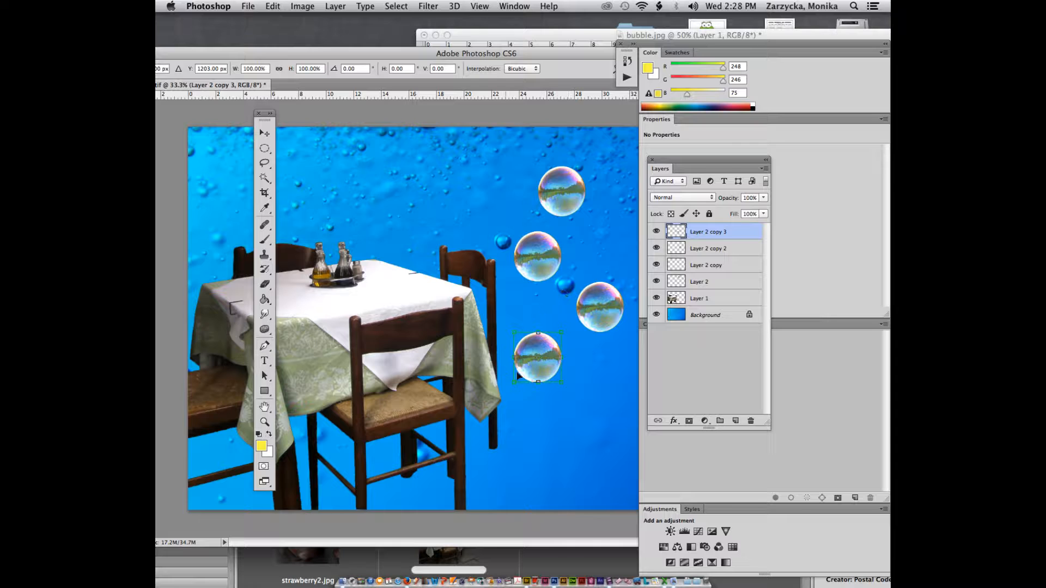
Step: Shrink the bottom and right-hand bubbles to about 71% and reposition the right one
left_click_drag(515, 380, 532, 363)
key("Return")
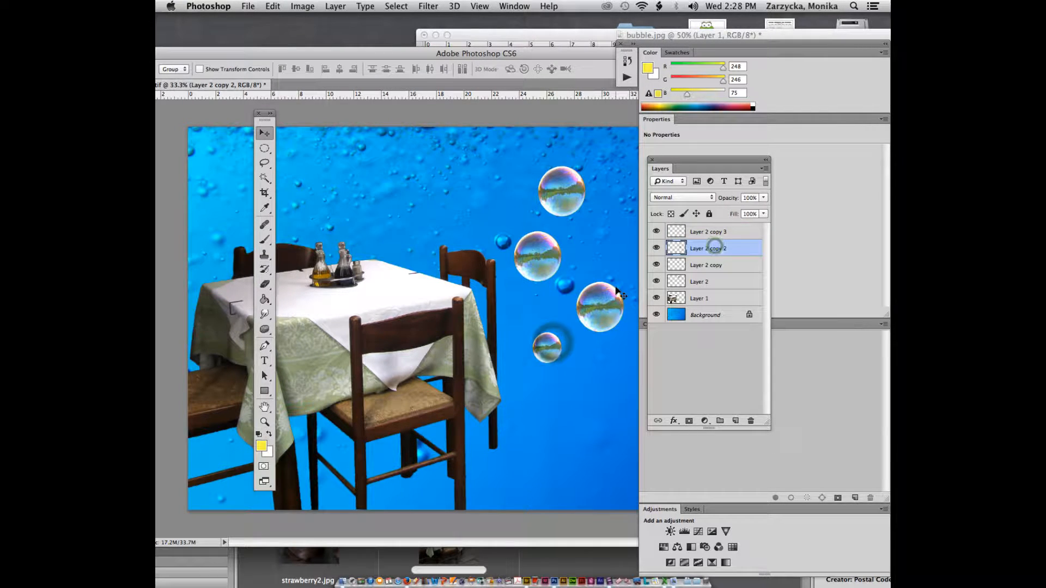
left_click(708, 247)
key("super+t")
left_click_drag(624, 332, 588, 290)
key("Return")
left_click_drag(538, 354, 569, 322)
left_click(708, 232)
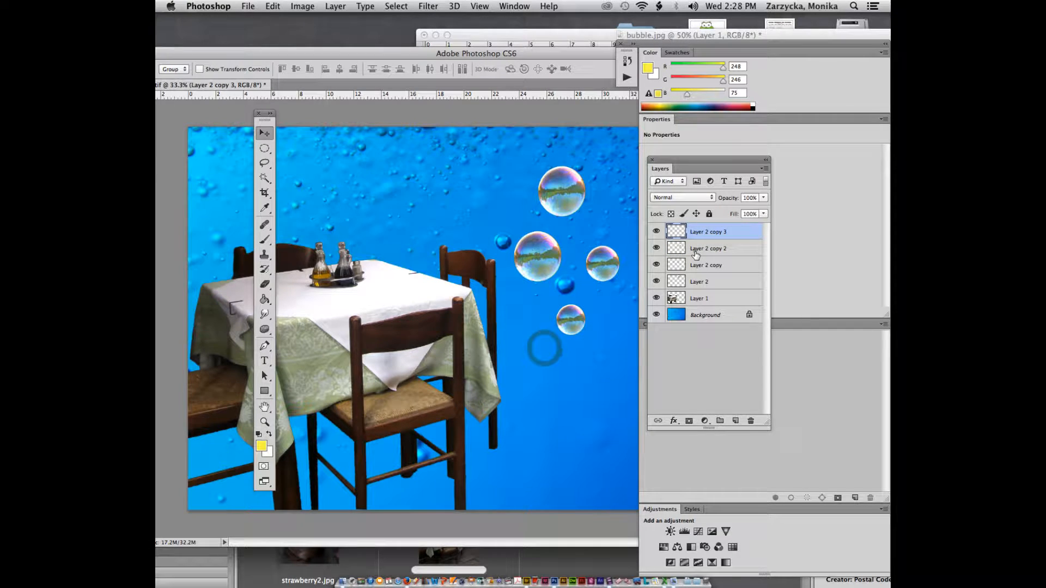
left_click(696, 249)
mouse_move(574, 189)
left_mouse_down()
mouse_move(584, 175)
mouse_move(574, 180)
left_mouse_up()
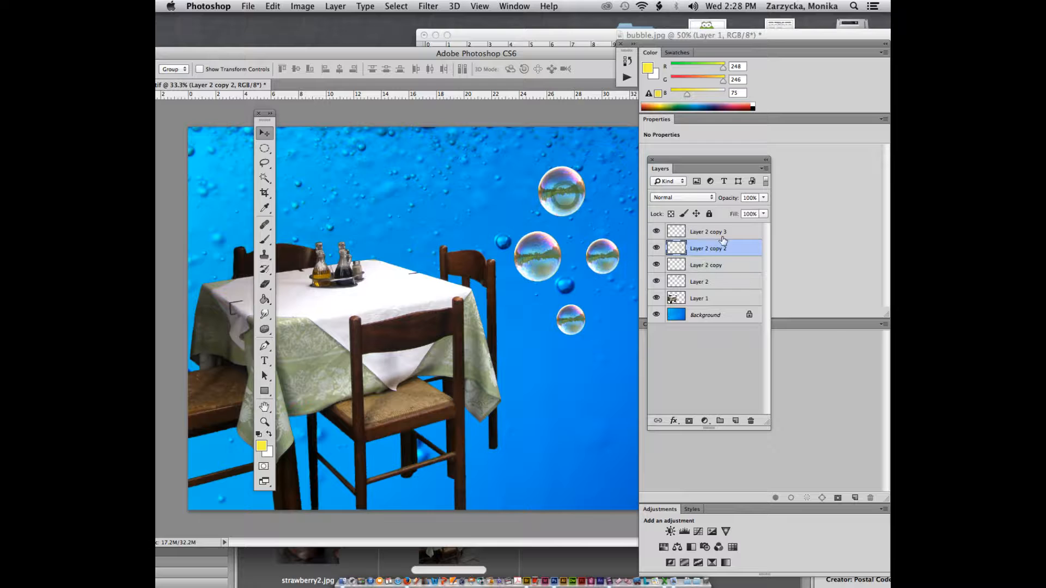
Step: Shrink the middle bubble to about 71% and raise it up and left
left_click(714, 263)
key("super+t")
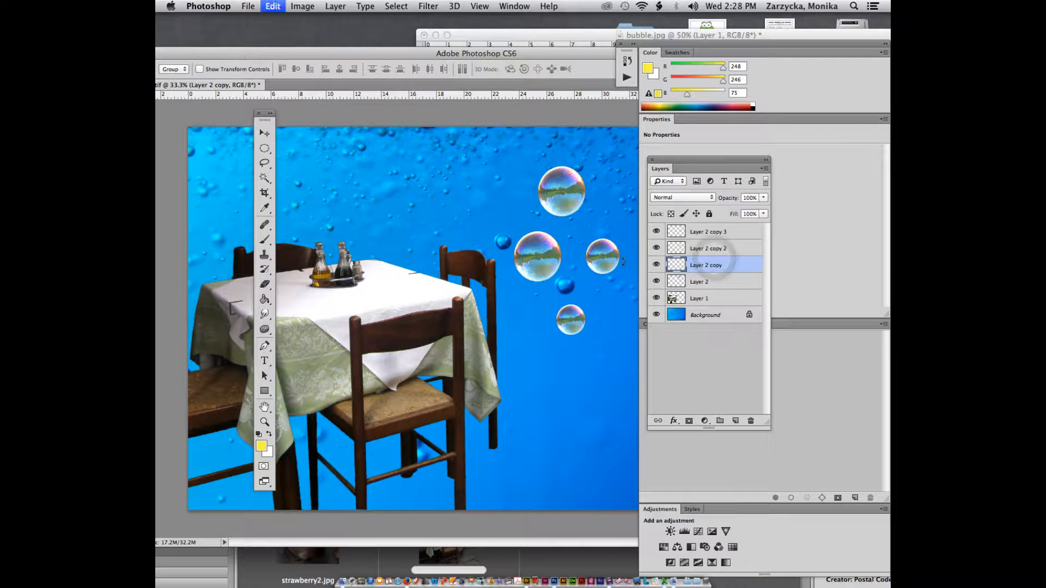
left_click_drag(514, 231, 528, 247)
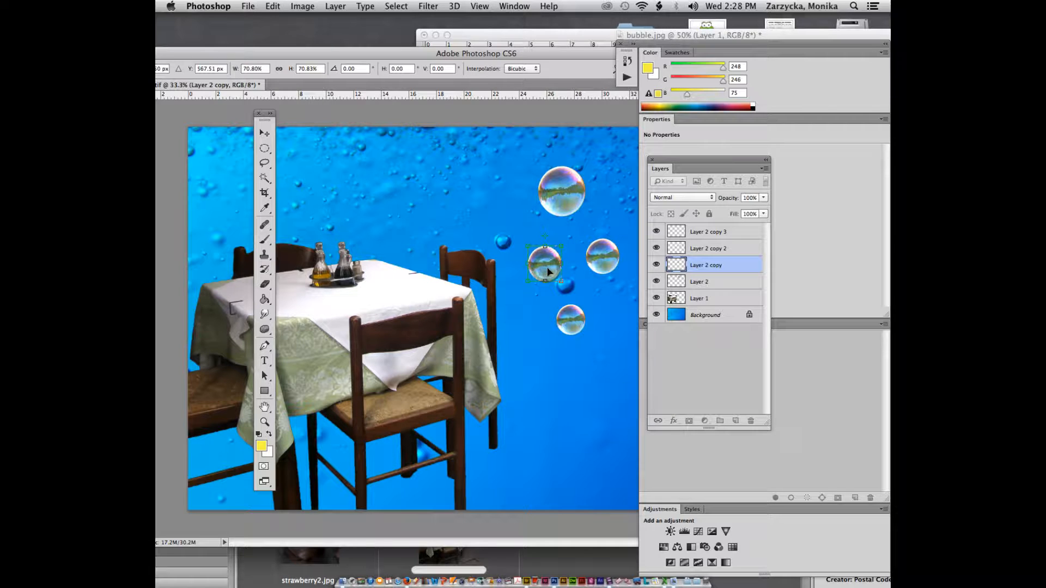
left_click_drag(547, 252, 539, 241)
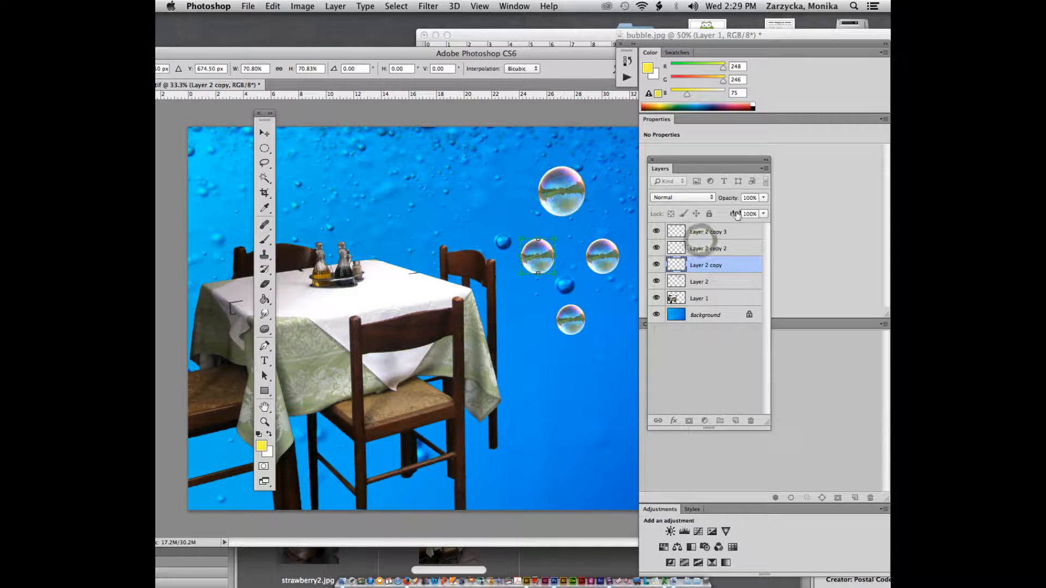
left_click(704, 234)
left_click(702, 266)
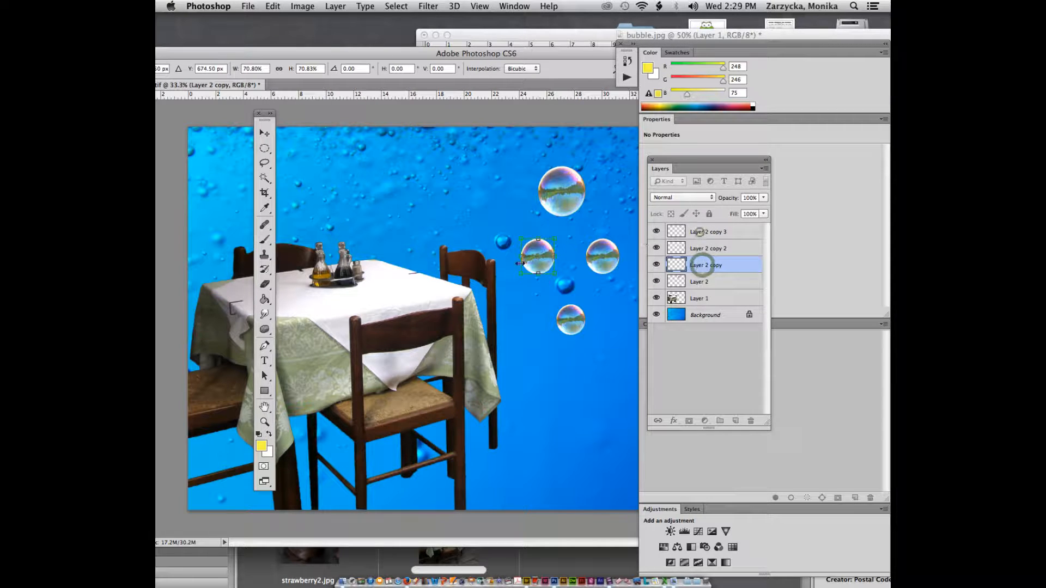
key("Return")
left_click_drag(534, 254, 565, 191)
Step: Apply a slight enlargement of about 102% to the top bubble
left_click(700, 280)
key("ctrl+t")
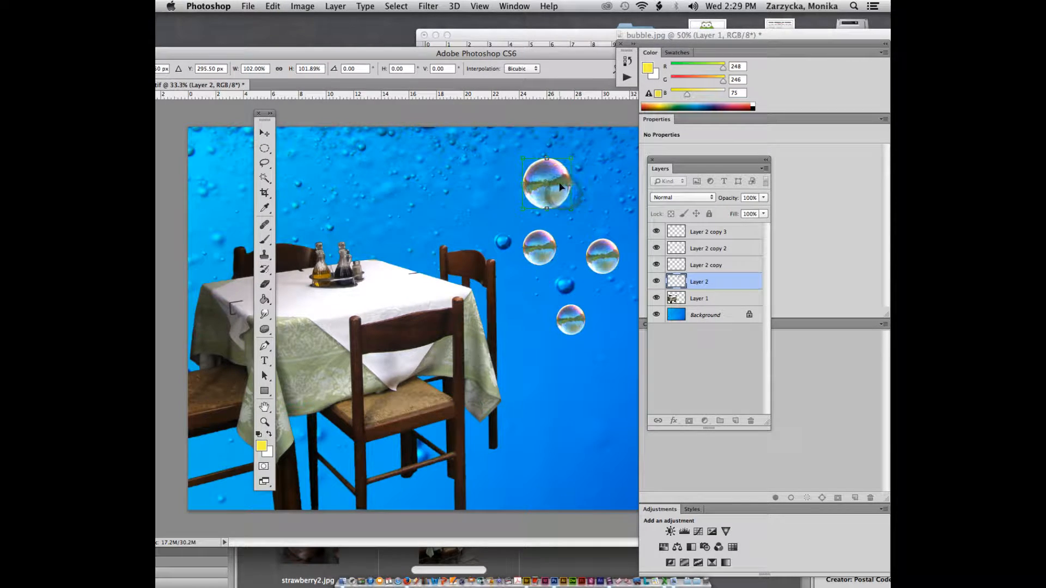
key("Return")
Step: Duplicate the top bubble as Layer 2 copy 4 at the top, then reposition the Layer 2 bubble
key("ctrl+j")
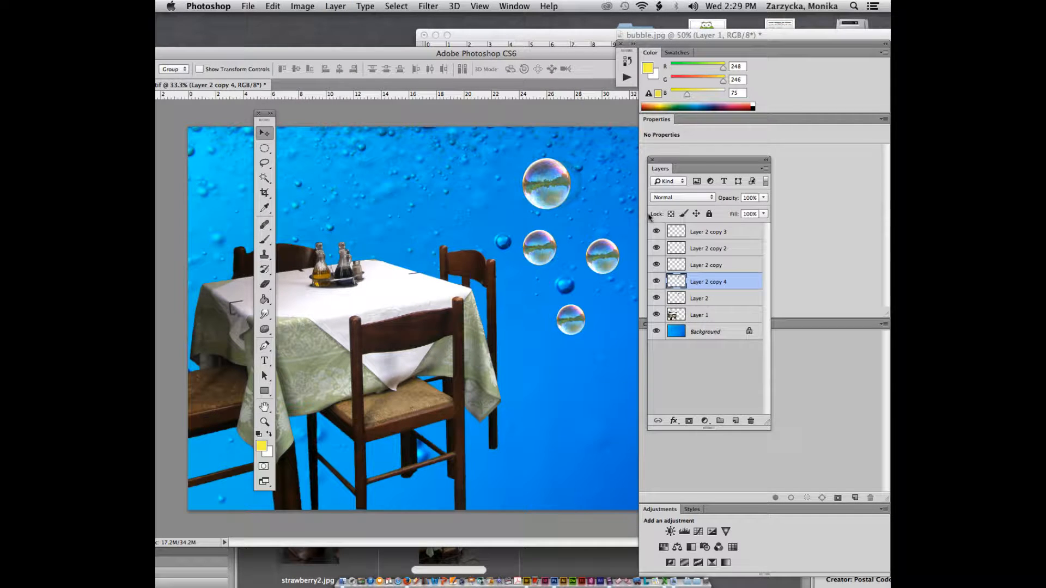
left_click_drag(605, 178, 607, 156)
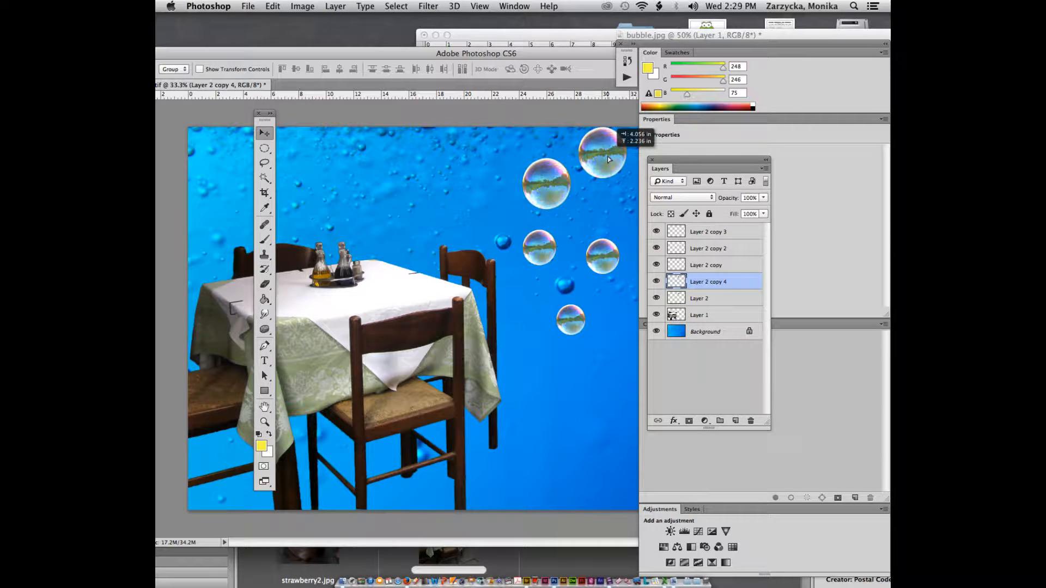
left_click(711, 297)
left_click_drag(545, 187, 577, 217)
key("super+t")
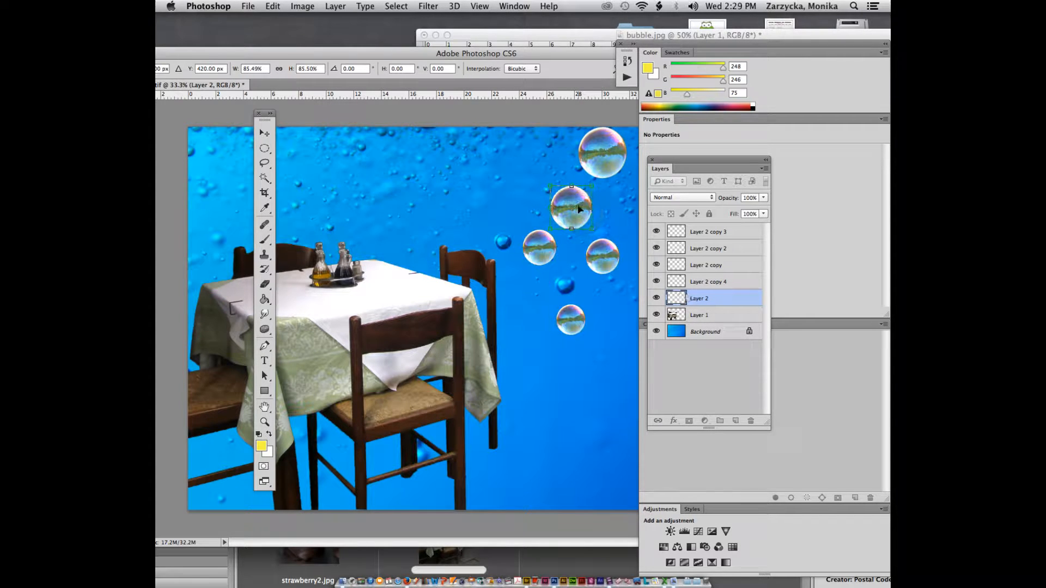
key("Return")
left_click(702, 282)
left_click_drag(587, 157, 507, 164)
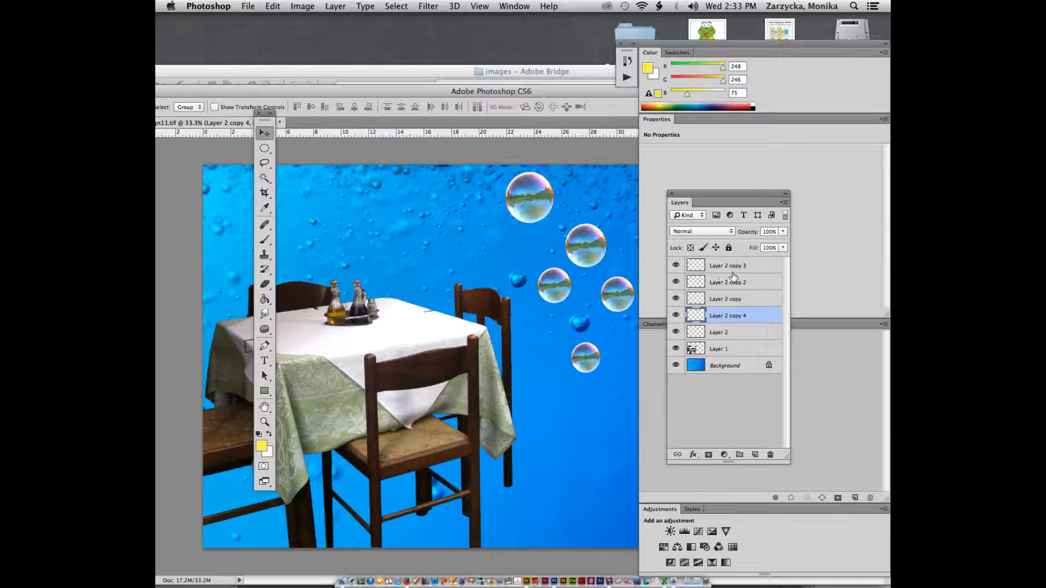
Step: Select Layer 2 copy 3 through Layer 2 and merge the five bubbles into Layer 2 copy 3
left_click(740, 268)
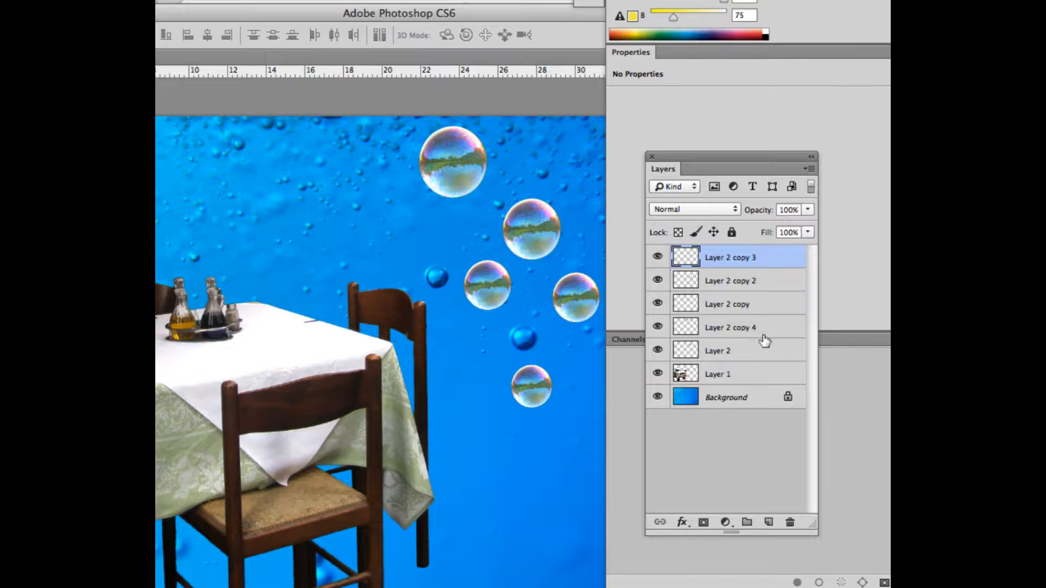
left_click(749, 354, "shift")
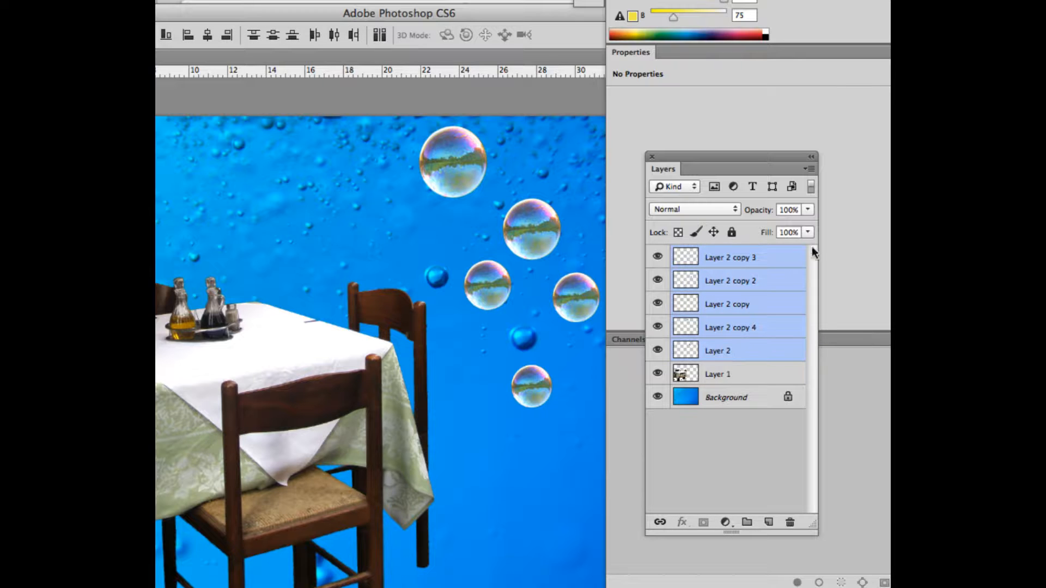
left_click(805, 170)
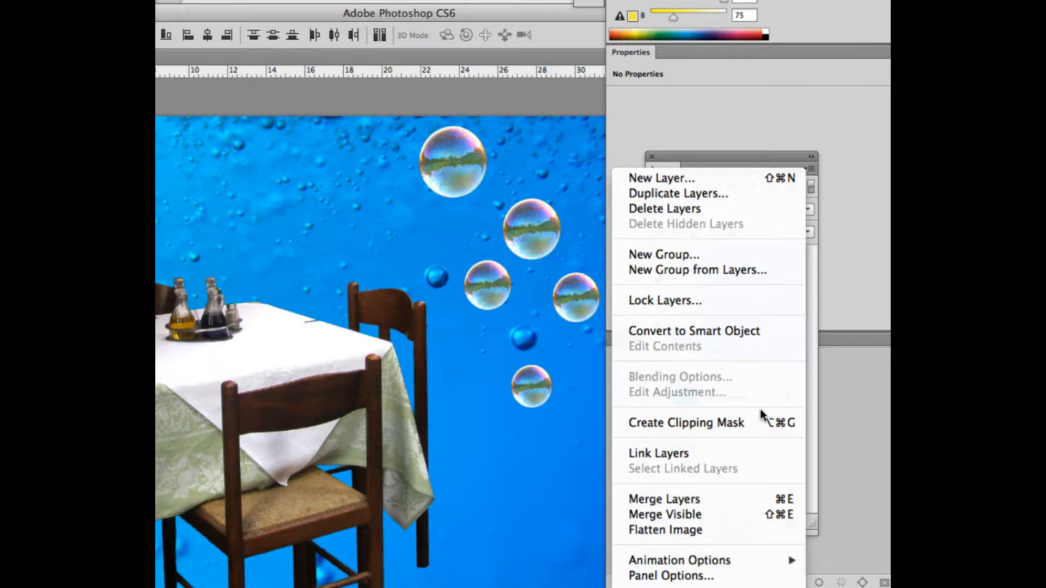
left_click(688, 499)
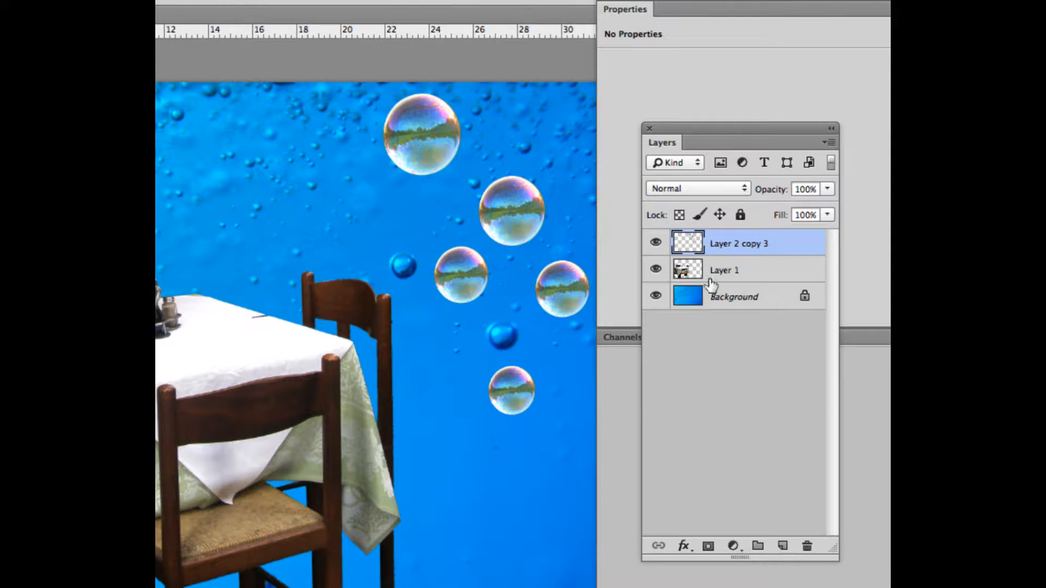
Step: Rename the merged bubble layer 'bubbles' and Layer 1 'table', then deselect the layers
double_click(726, 245)
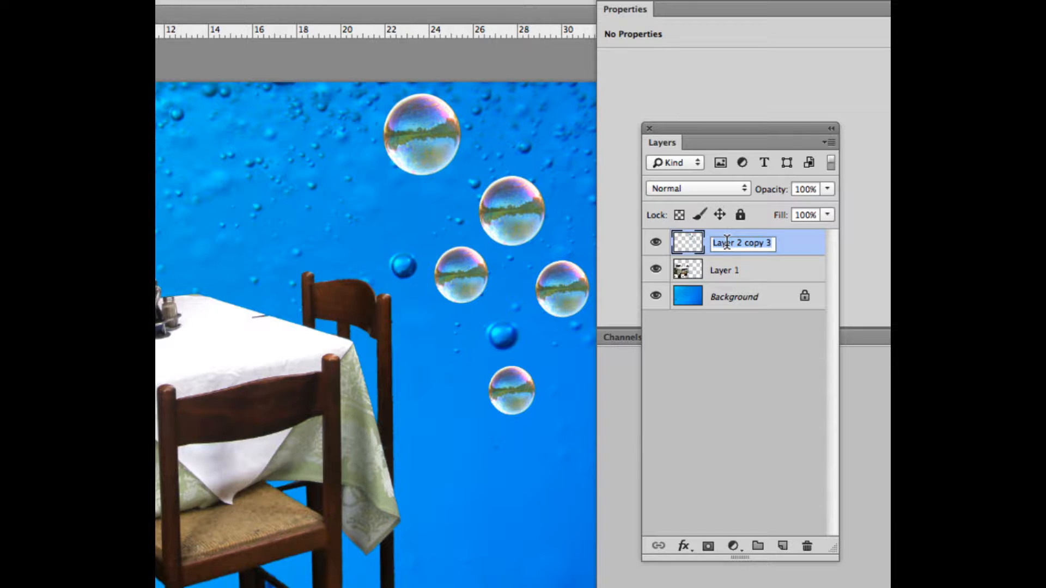
type("bubbles")
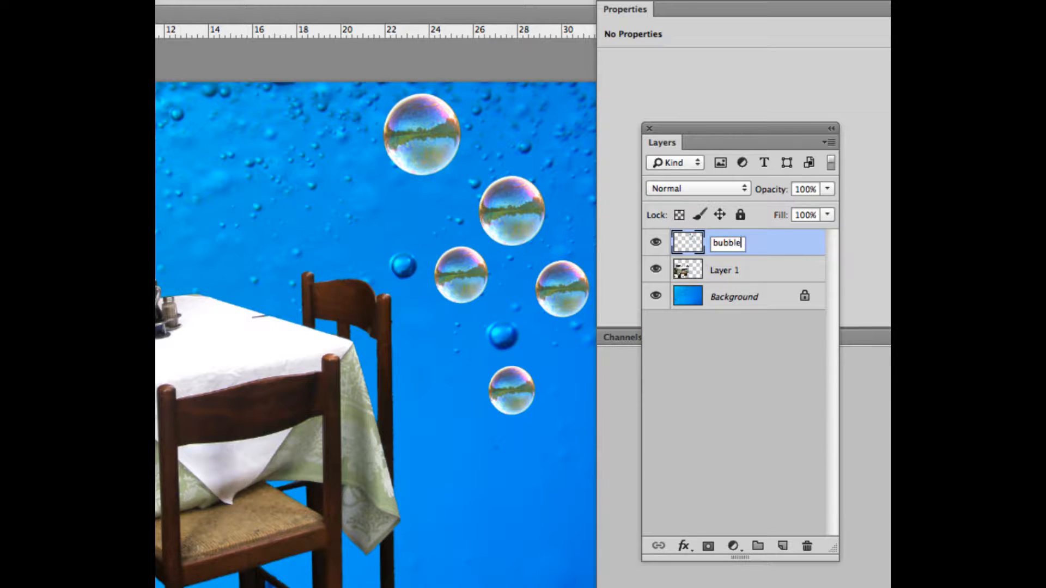
left_click(729, 276)
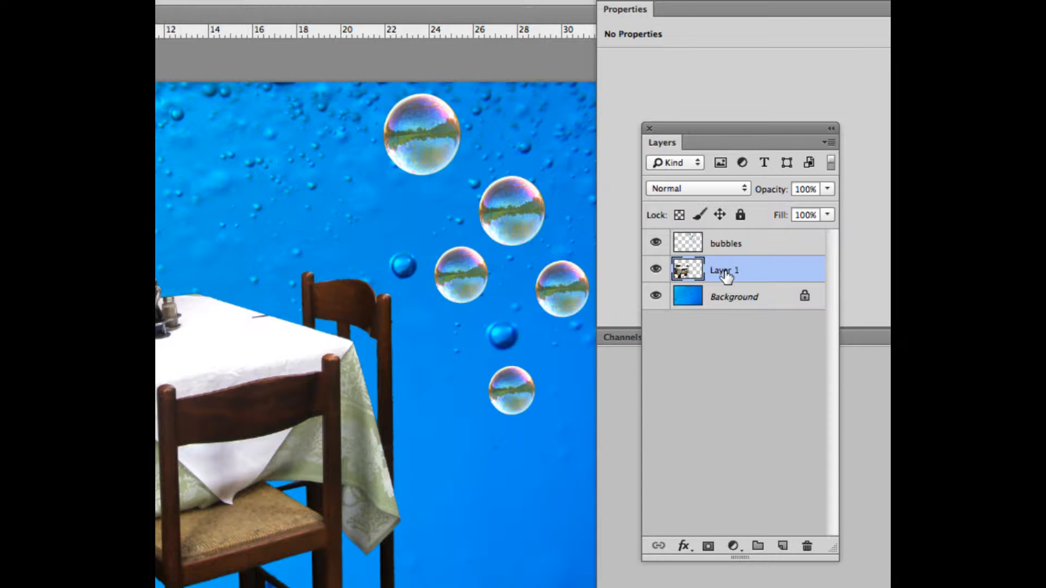
double_click(726, 275)
type("table")
key("Return")
left_click(718, 335)
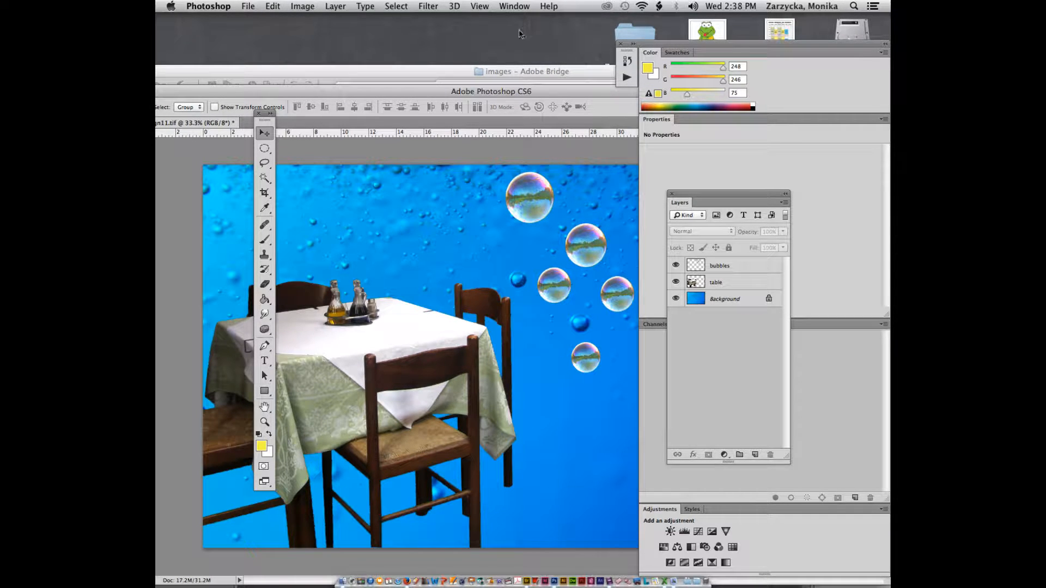
Step: In Bridge, compare the beer glass photo with champagne.jpg, viewing the champagne shot full-screen
left_click(520, 69)
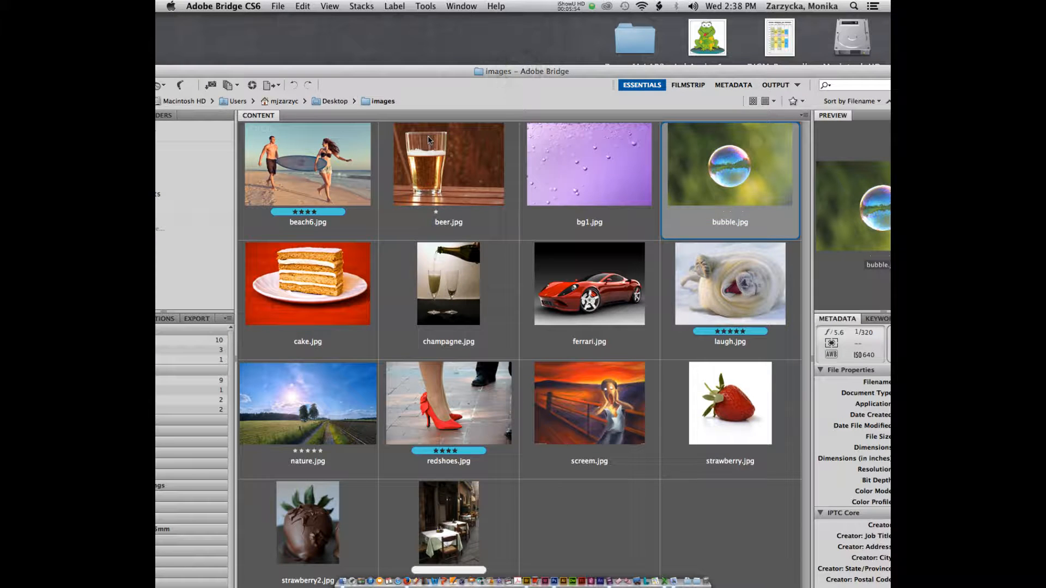
left_click(426, 154)
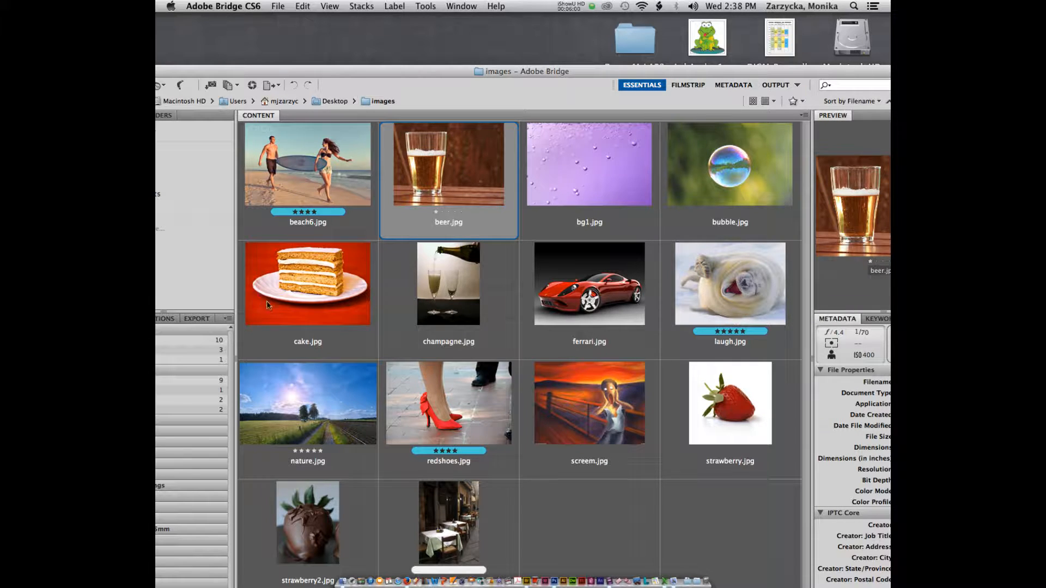
left_click(433, 281)
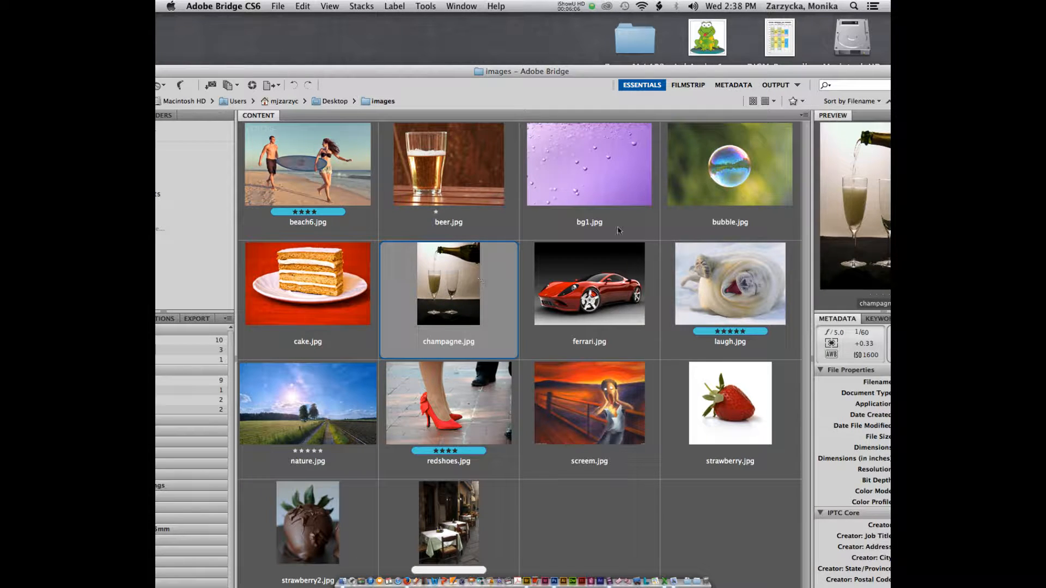
key("space")
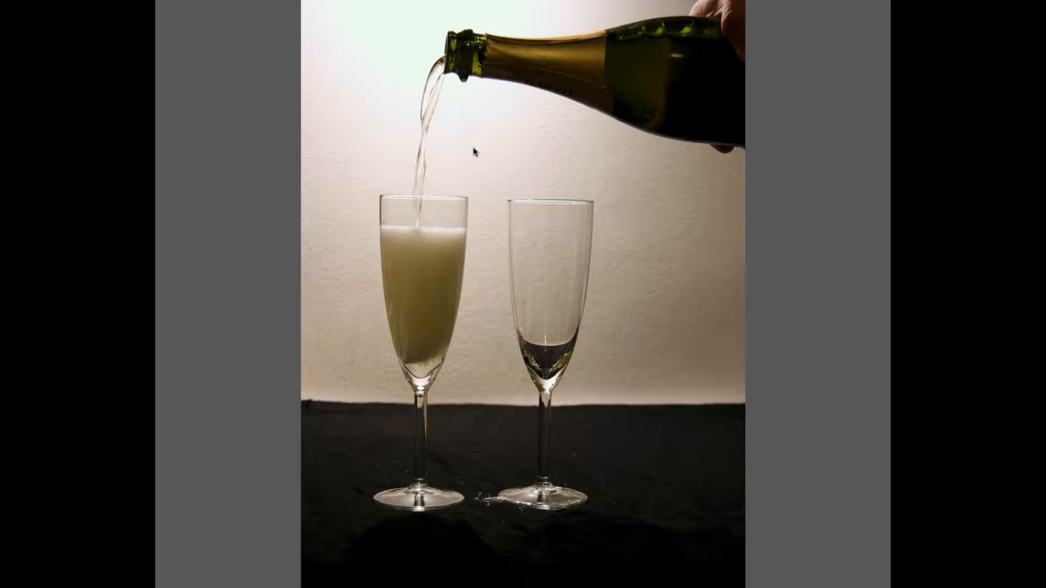
key("space")
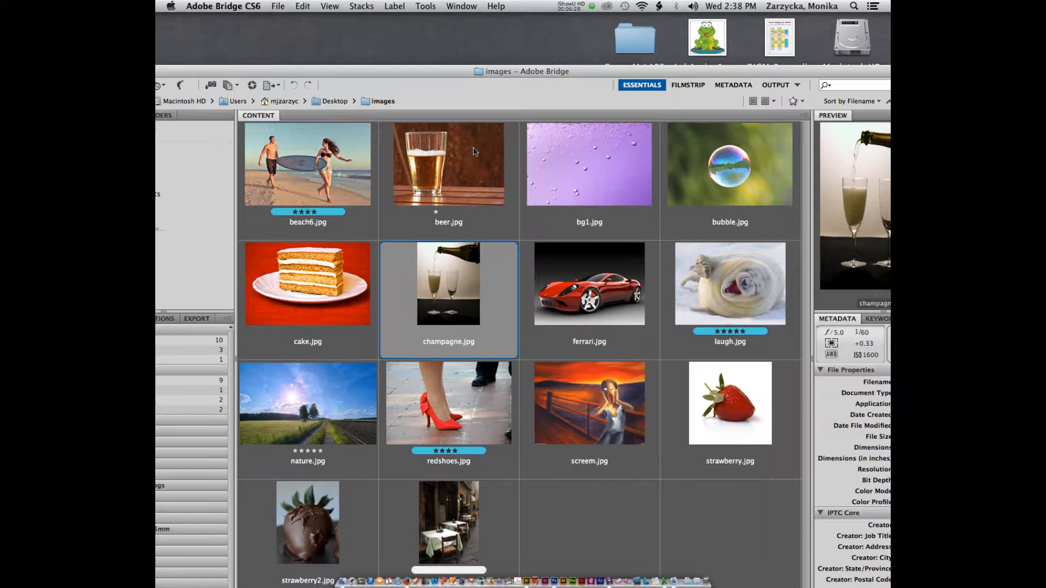
Step: Compare the strawberry, chocolate strawberry and cake photos, then select plain strawberry.jpg
left_click(444, 184)
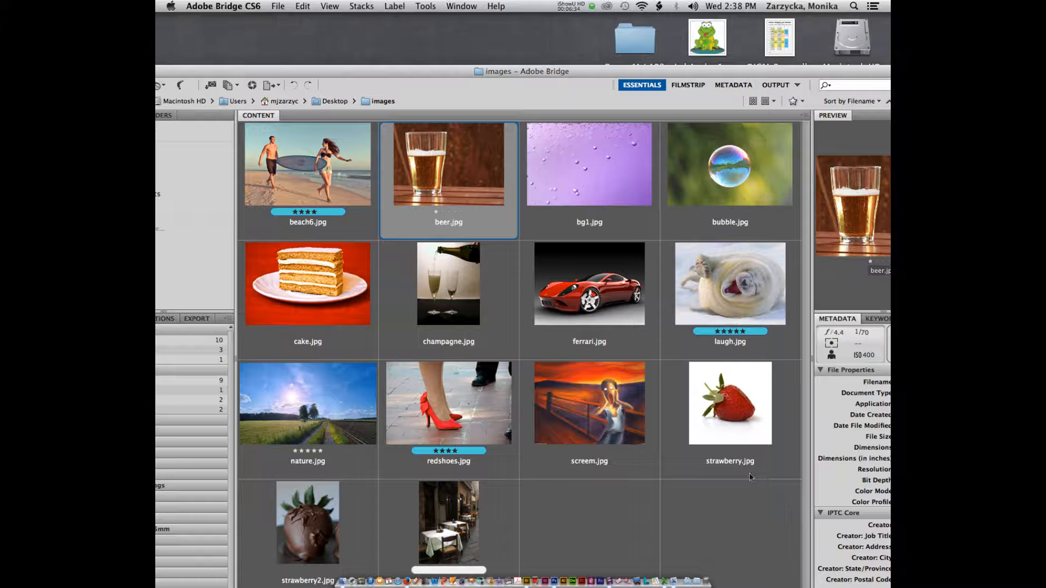
left_click(735, 408)
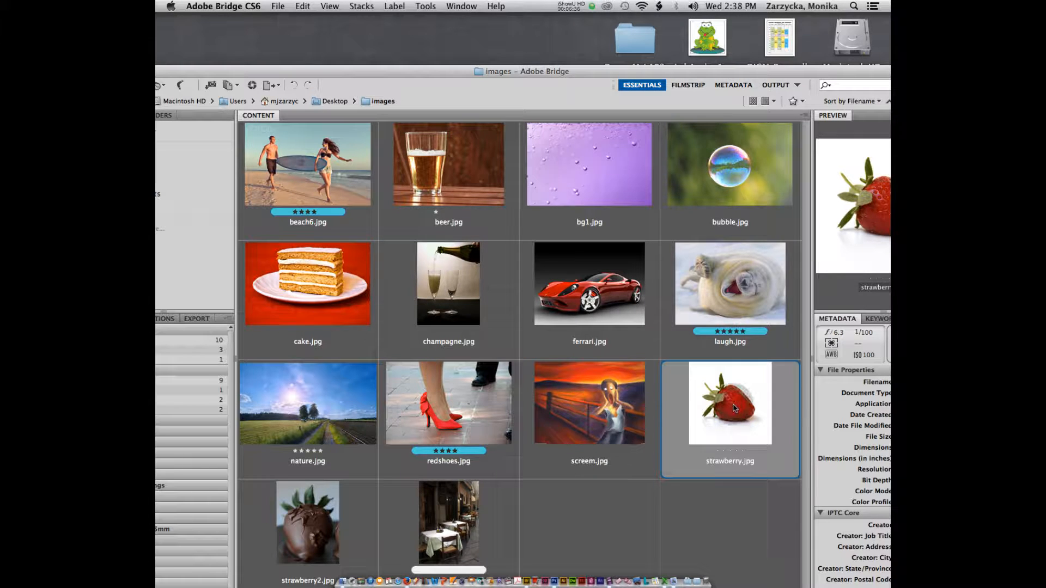
left_click(292, 538)
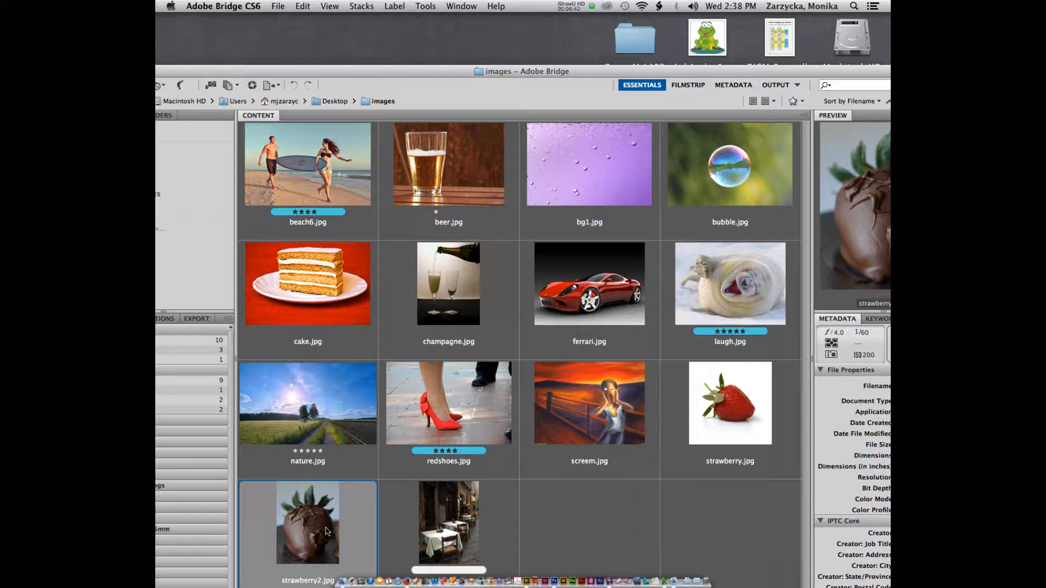
left_click(423, 177)
left_click(322, 263)
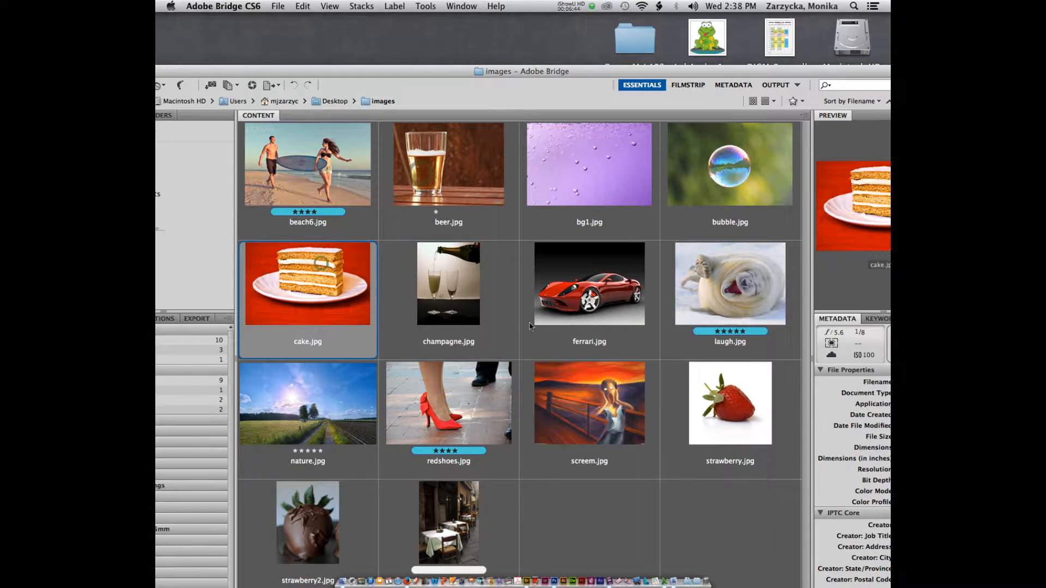
left_click(690, 378)
left_click(314, 556)
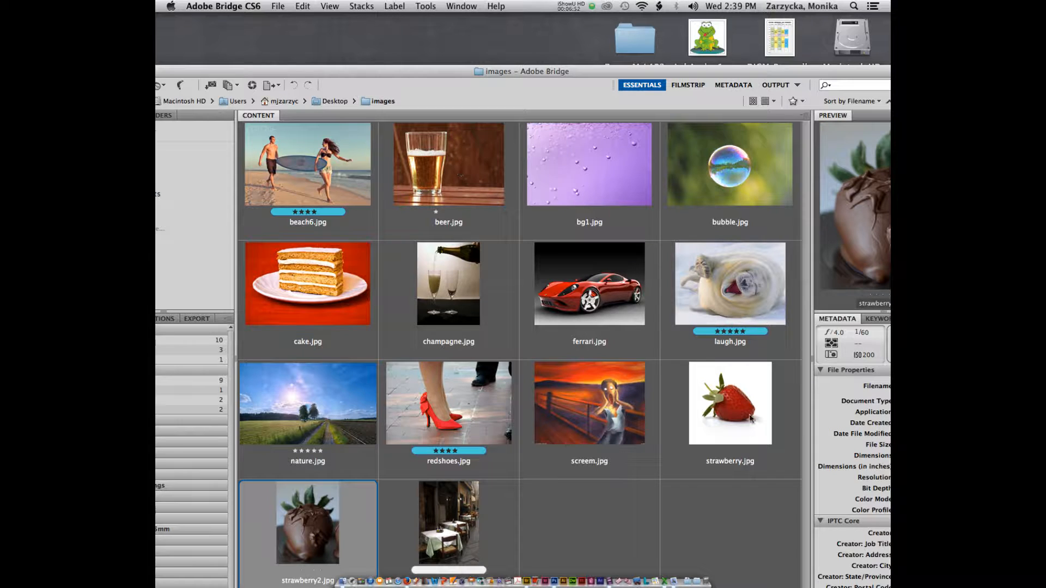
left_click(732, 406)
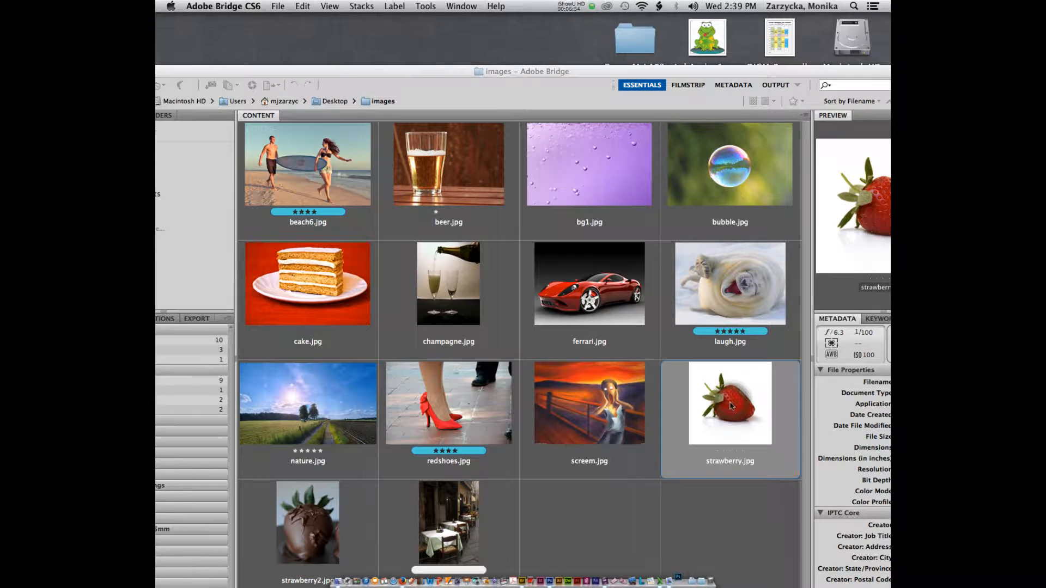
Step: Force-quit the launching Photoshop CC, open strawberry.jpg in CS6 keeping its embedded profile, and zoom in
right_click(685, 547)
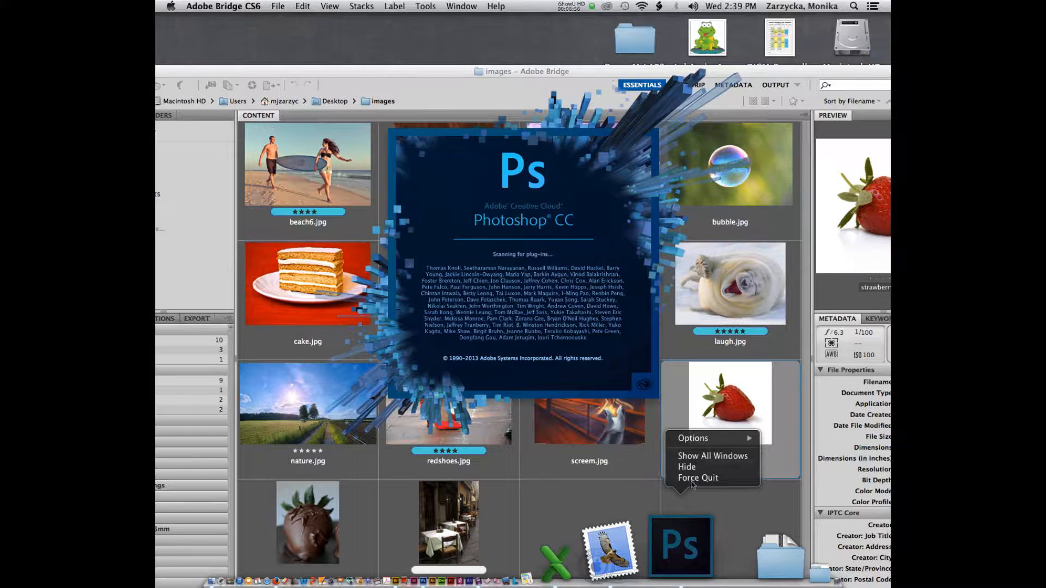
left_click(698, 477)
left_click_drag(691, 473, 555, 566)
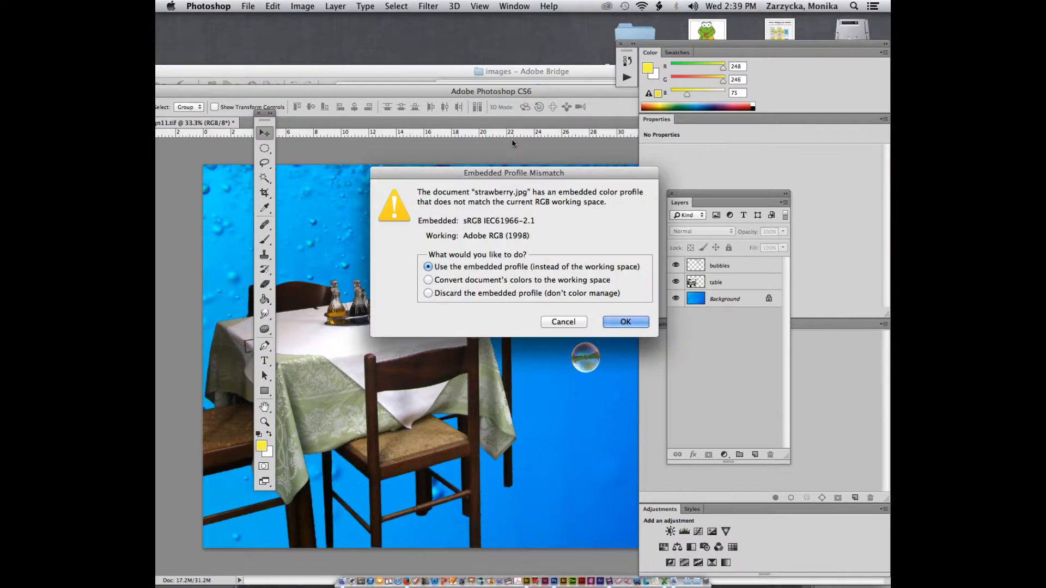
left_click(625, 322)
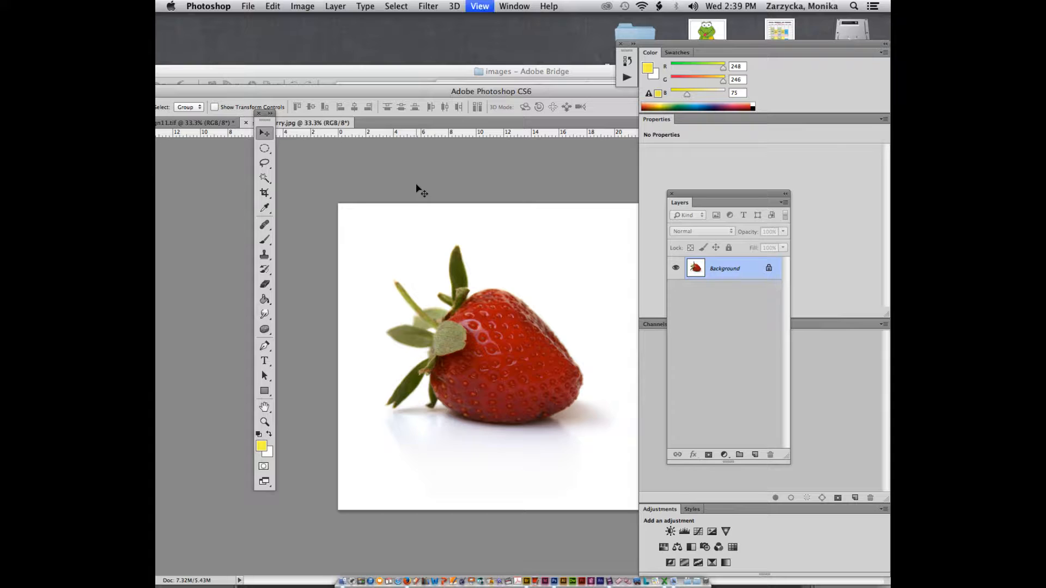
key("super+plus")
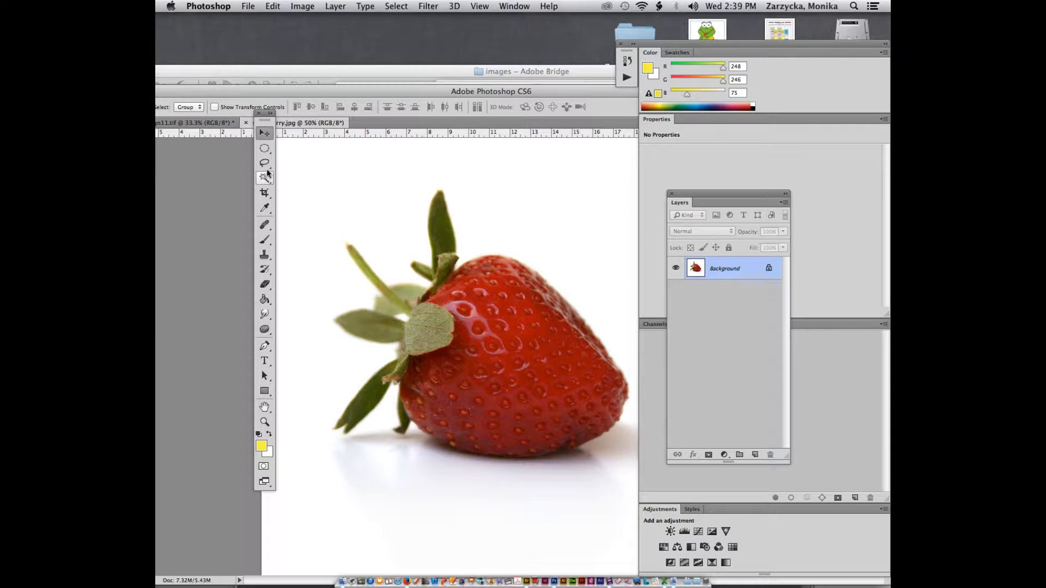
Step: Quick-select the strawberry's red body with an enlarged brush, undoing strokes that spill over
left_click_drag(268, 173, 289, 175)
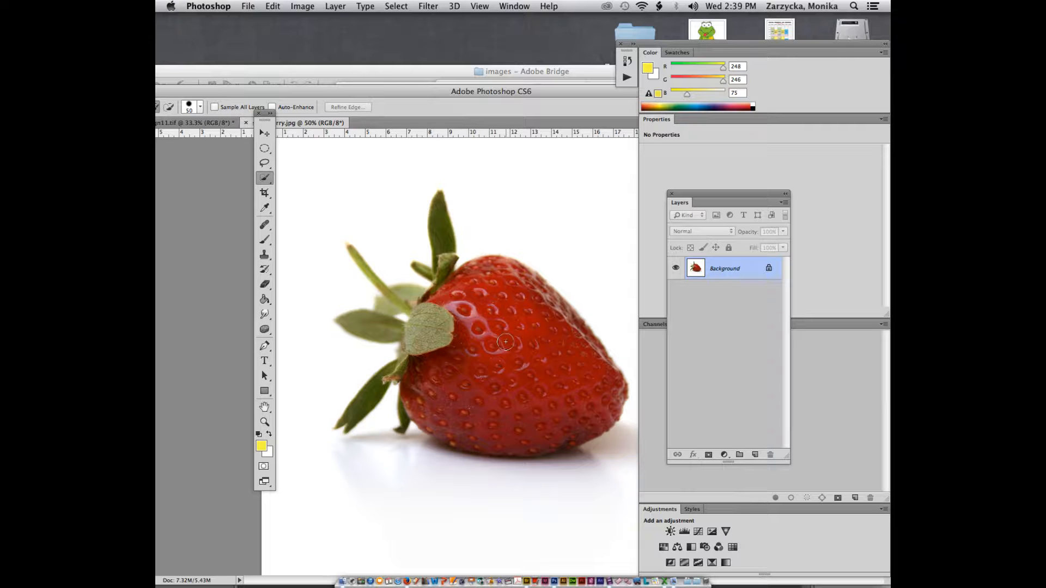
key("bracketright")
key("bracketright")
left_click(484, 343)
left_click(520, 360)
left_click(494, 387)
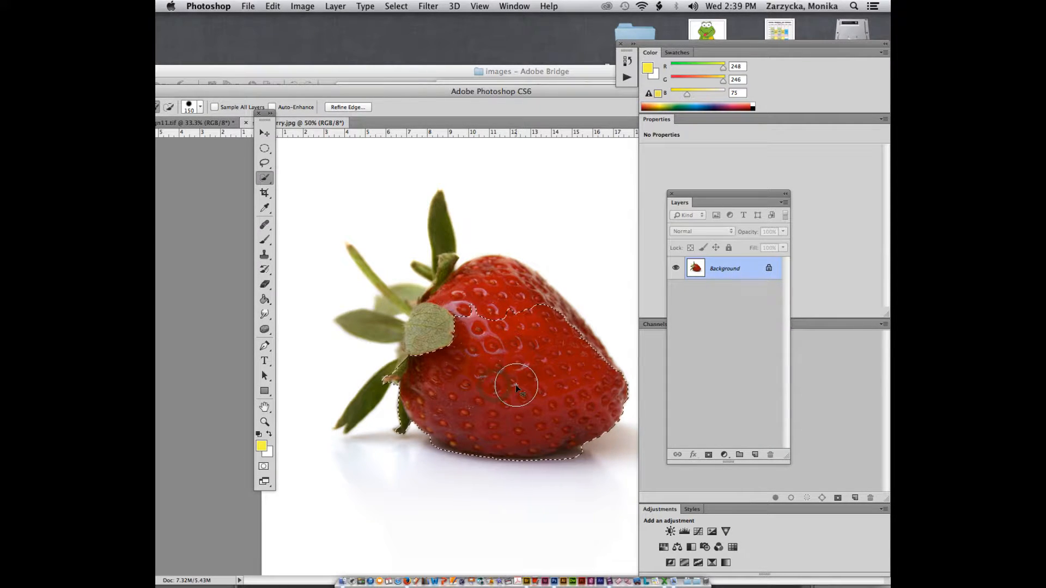
key("super+z")
key("bracketright")
key("bracketright")
key("bracketright")
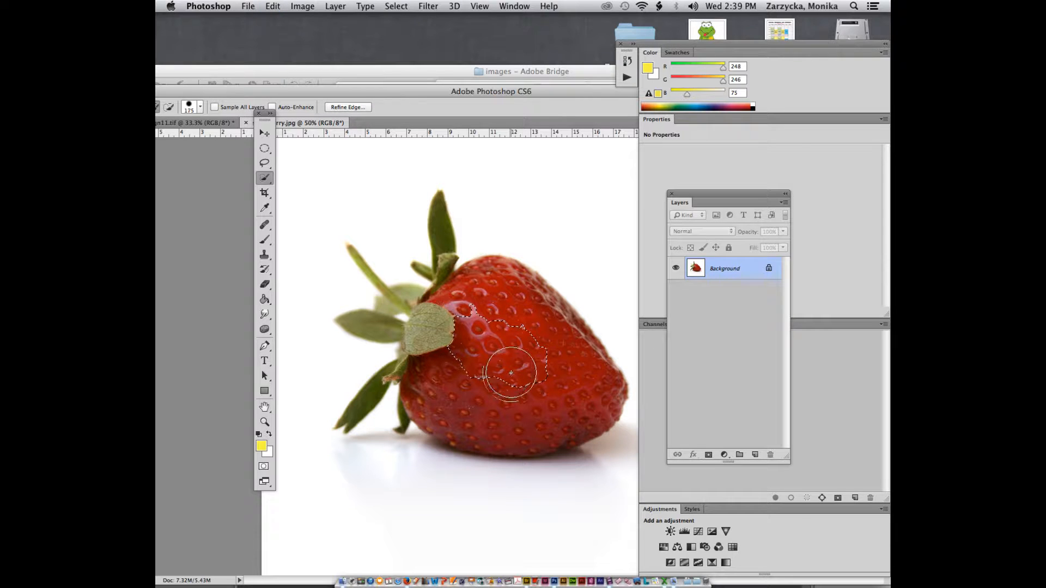
key("bracketleft")
key("bracketleft")
key("bracketleft")
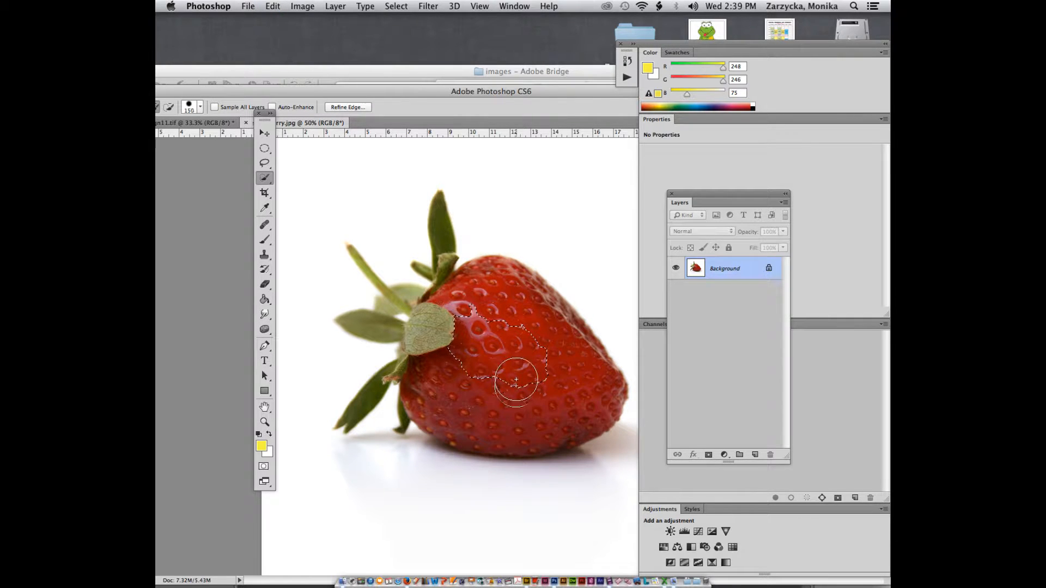
left_click(514, 390)
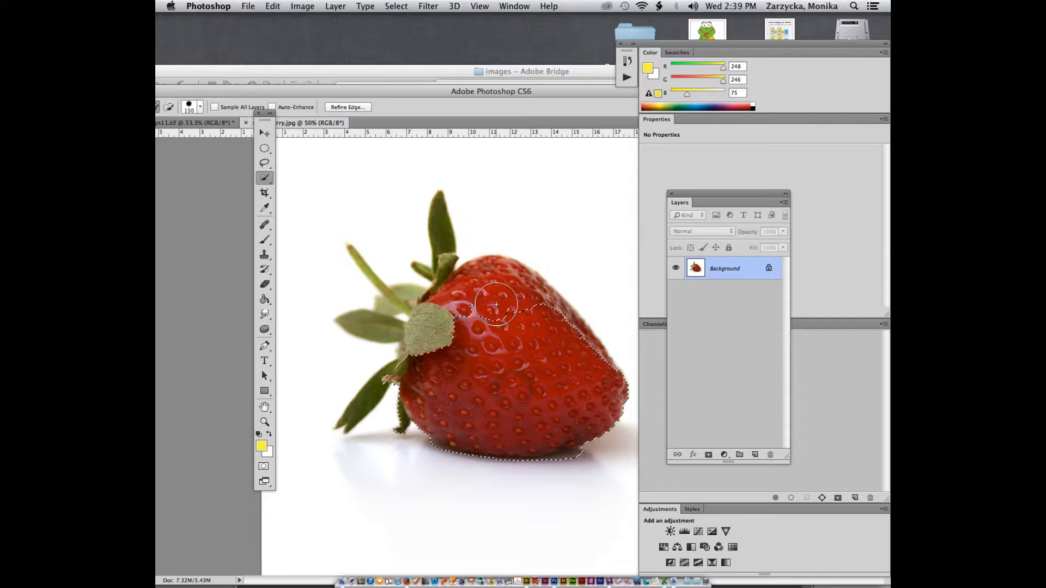
key("super+z")
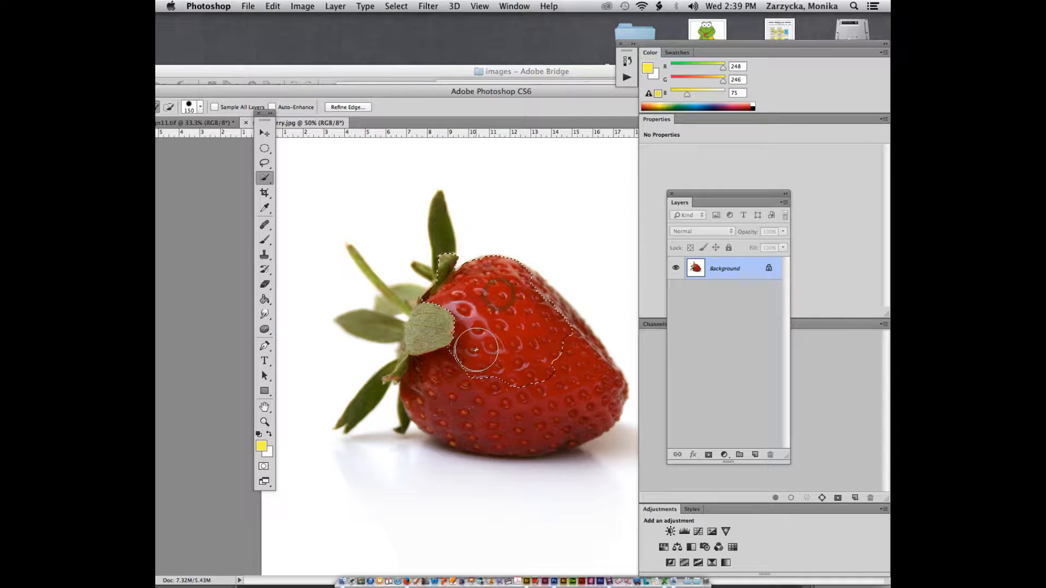
left_click(446, 372)
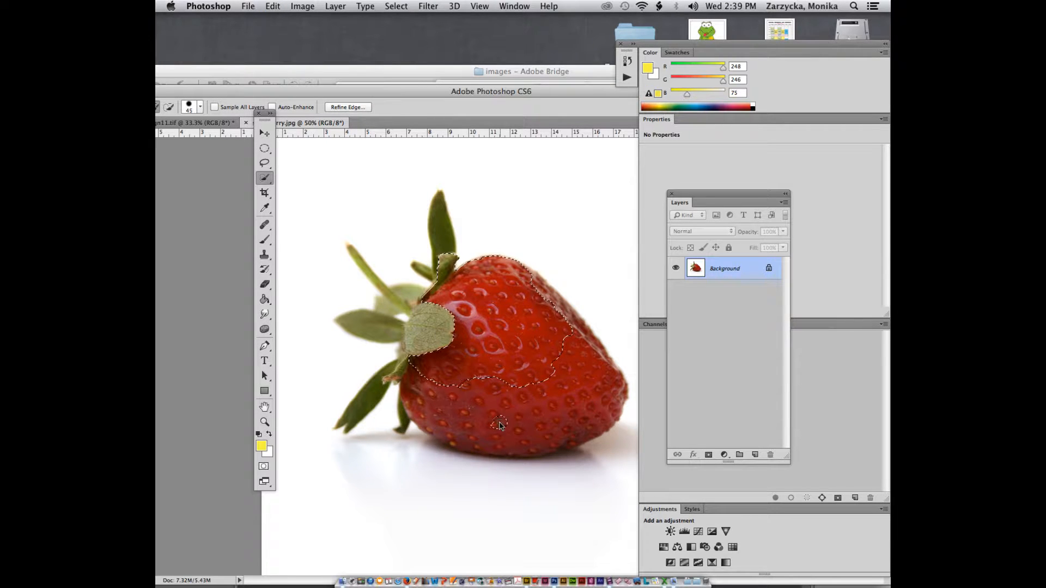
left_click_drag(500, 424, 511, 423)
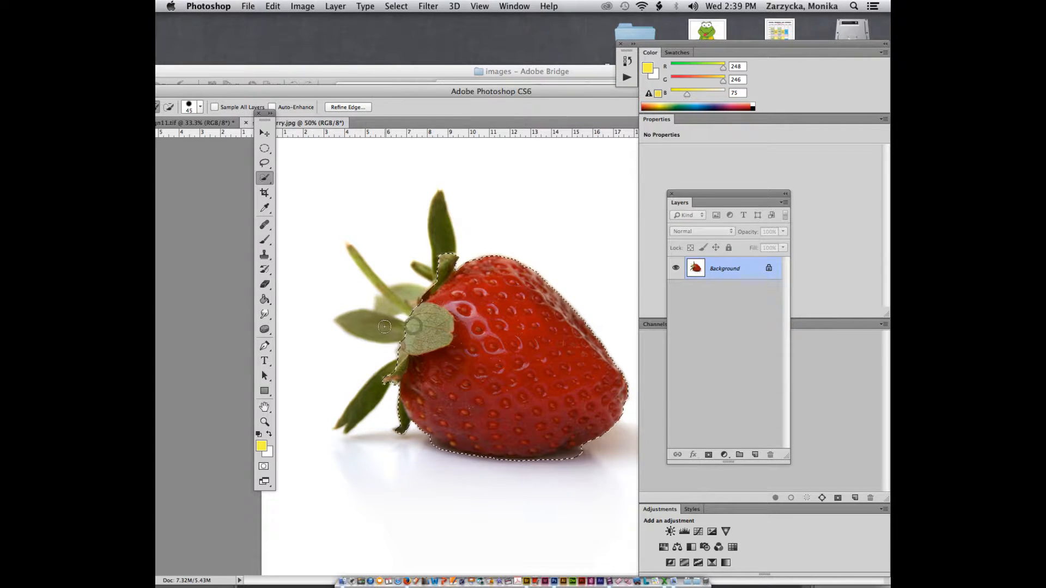
Step: Add the left leaf and stem, trim the bottom-right bump, and remove the white gap between leaves
mouse_move(384, 327)
left_mouse_down()
mouse_move(417, 293)
mouse_move(396, 293)
left_mouse_up()
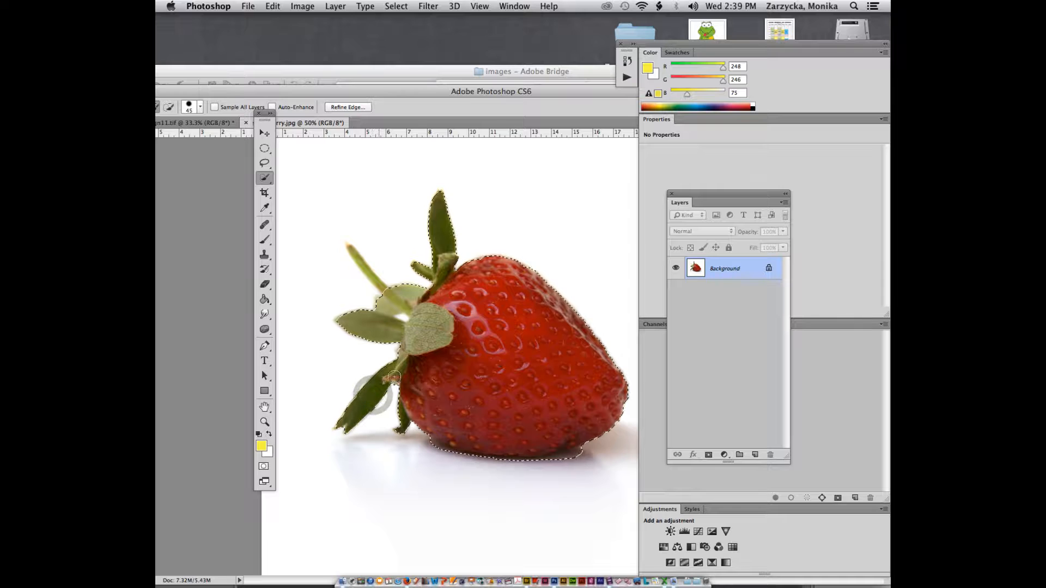
left_click_drag(347, 89, 386, 64)
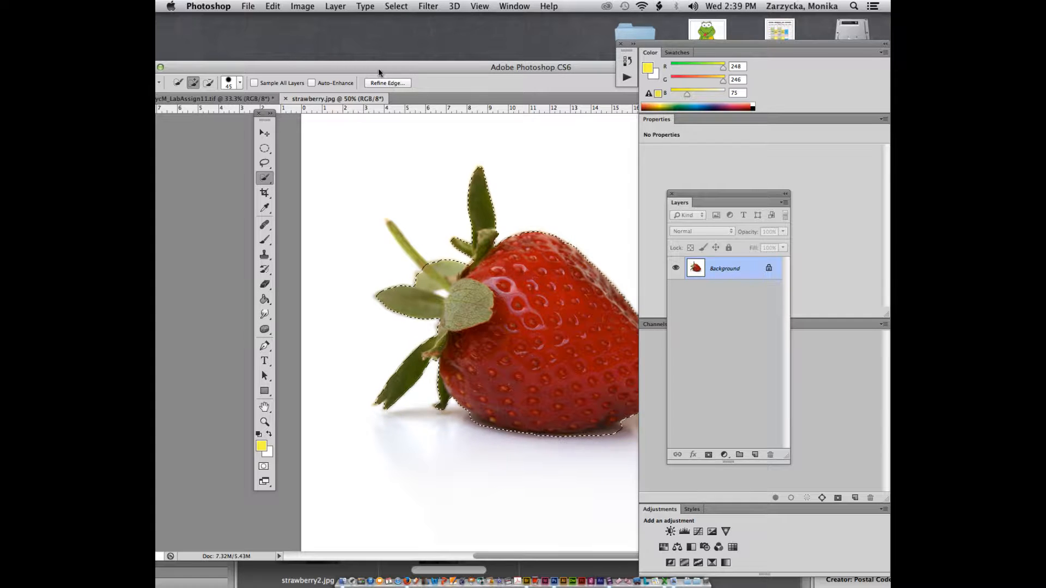
left_click_drag(373, 68, 340, 45)
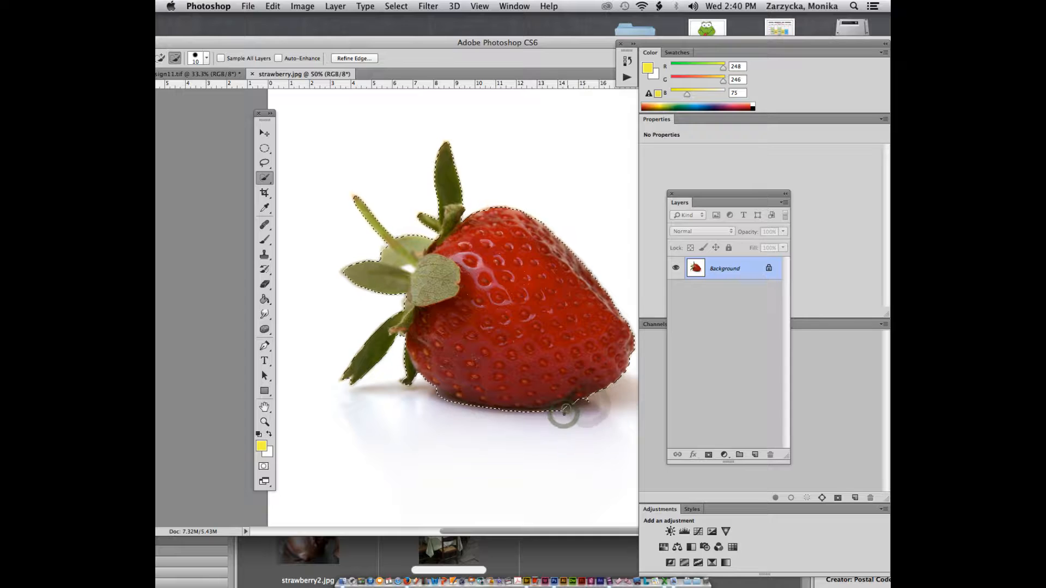
left_click_drag(589, 401, 576, 404)
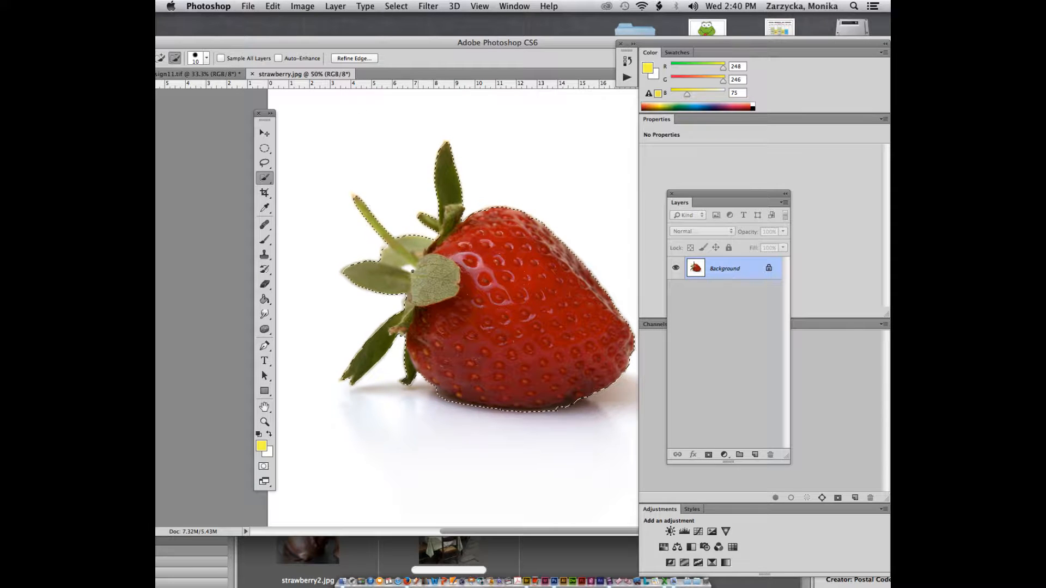
left_click(409, 270, "alt")
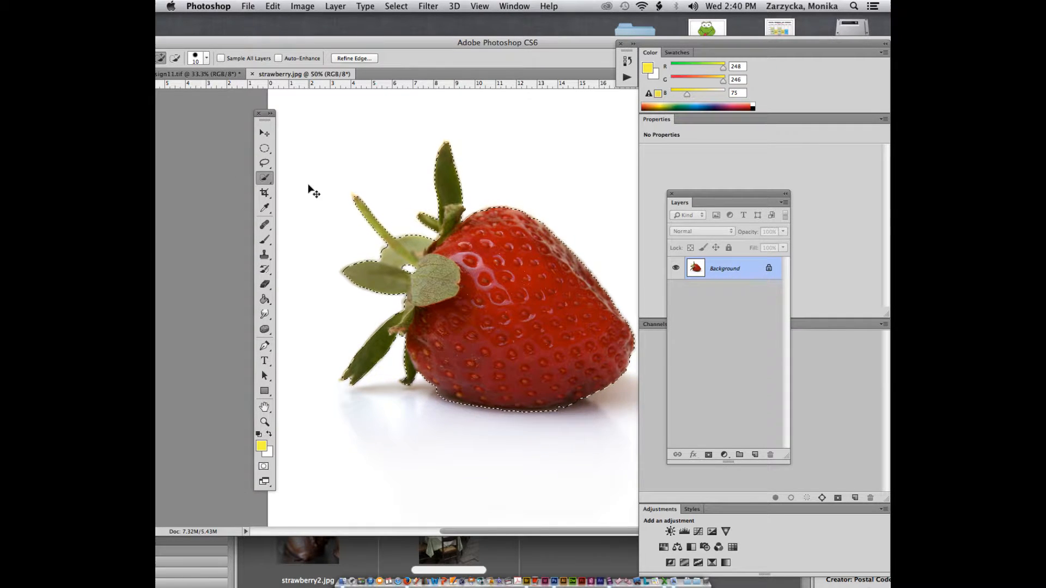
key("super+plus")
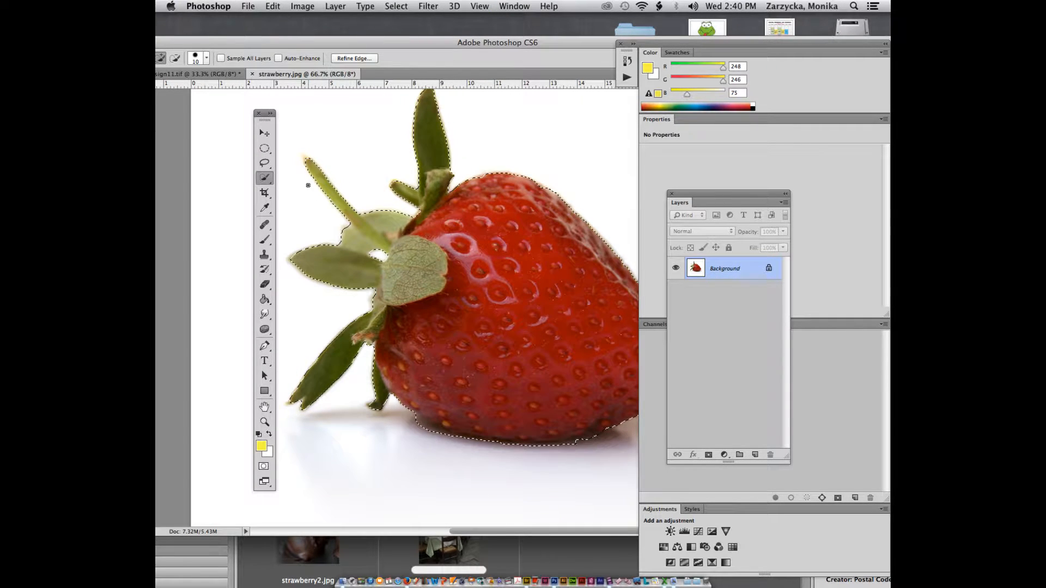
Step: Lasso the strawberry's missed bottom edge into the selection
left_click(264, 163)
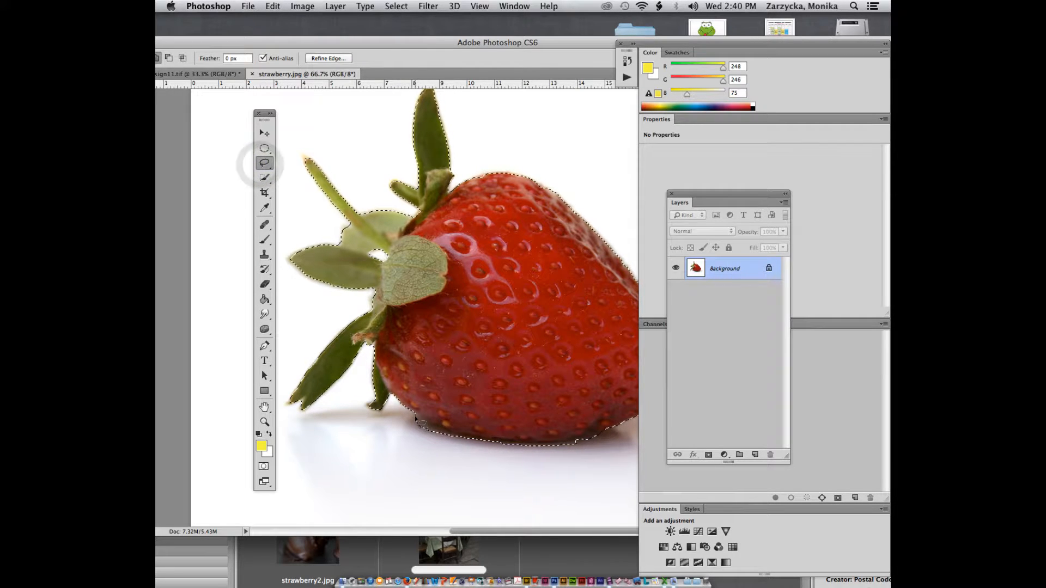
mouse_move(415, 417)
left_mouse_down()
mouse_move(497, 443)
mouse_move(419, 442)
mouse_move(418, 418)
left_mouse_up()
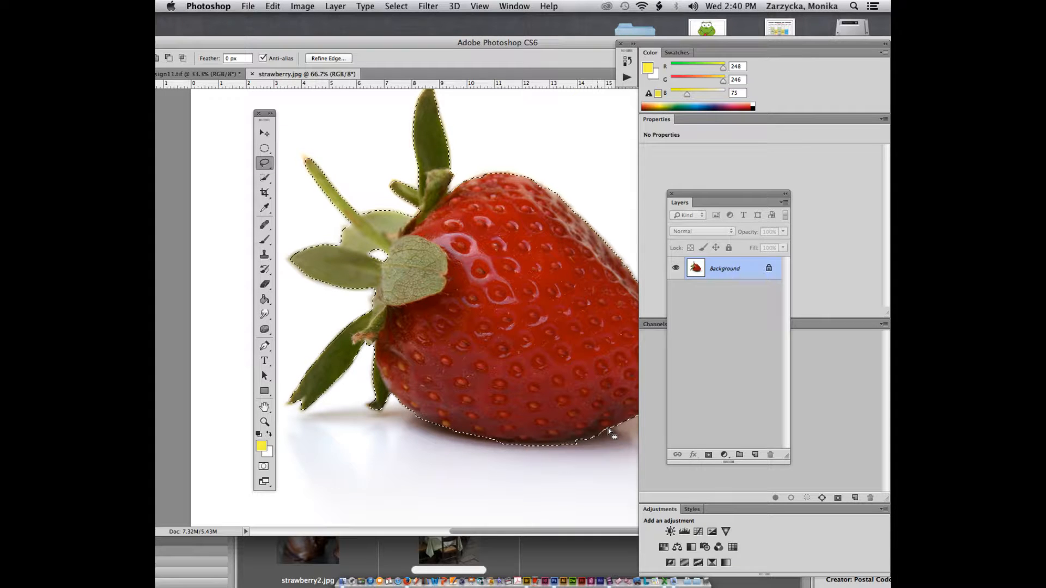
mouse_move(604, 430)
left_mouse_down()
mouse_move(511, 444)
mouse_move(572, 456)
mouse_move(610, 436)
mouse_move(604, 431)
left_mouse_up()
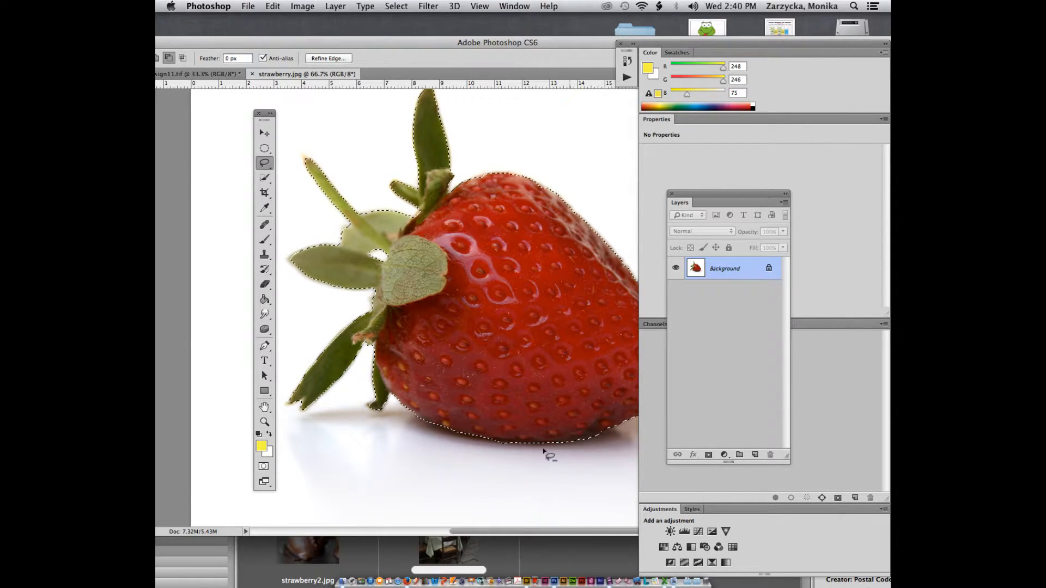
mouse_move(495, 441)
left_mouse_down()
mouse_move(524, 451)
mouse_move(602, 439)
mouse_move(590, 441)
left_mouse_up()
left_click_drag(522, 449, 606, 435)
Step: Lasso in the stem notch, lower leaf tip, left leaf edge and upper stem tip, then zoom out
mouse_move(374, 296)
left_mouse_down()
mouse_move(370, 307)
mouse_move(400, 303)
left_mouse_up()
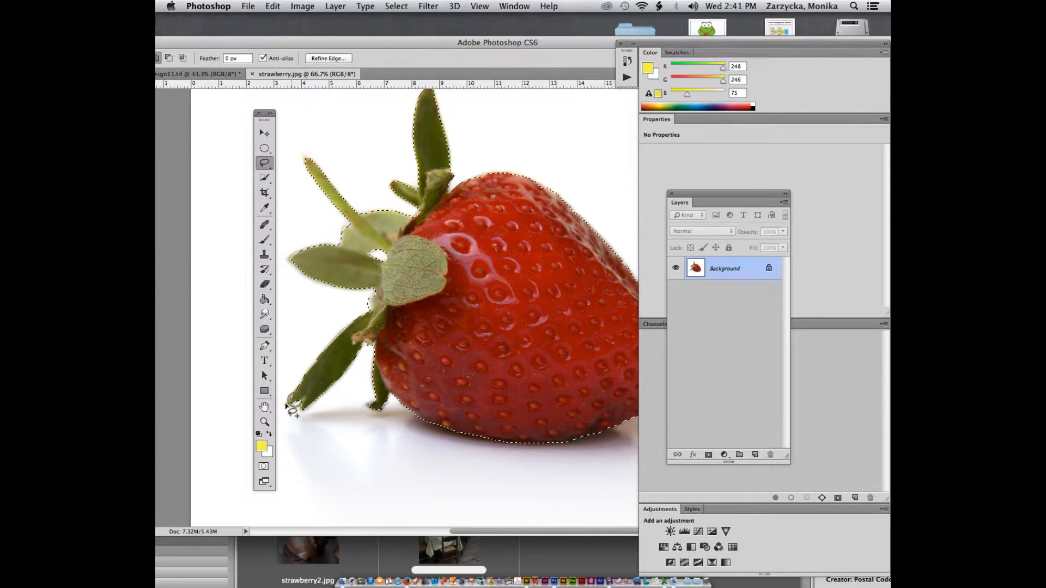
left_click_drag(286, 404, 300, 401)
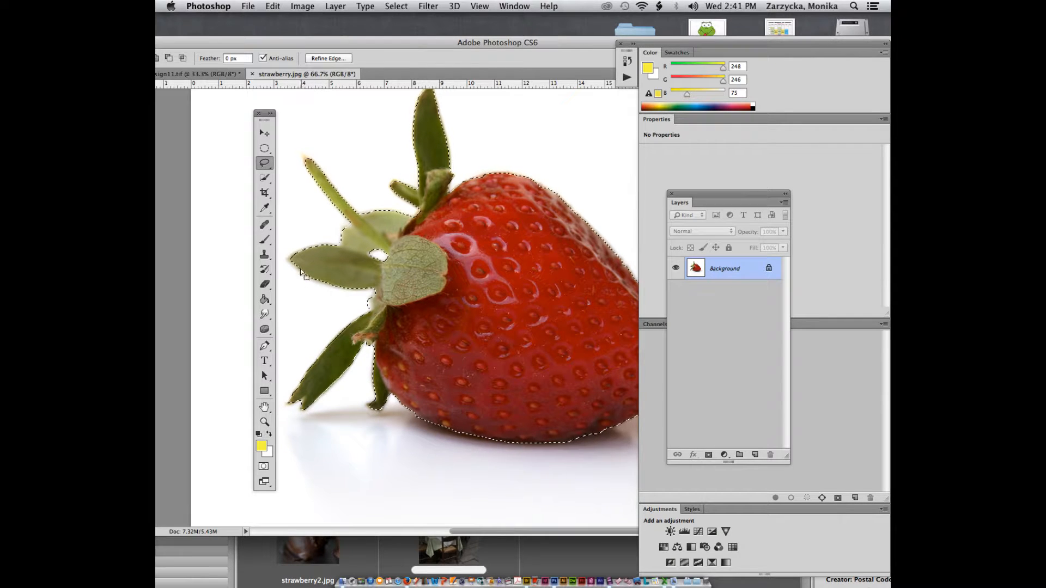
mouse_move(310, 246)
left_mouse_down()
mouse_move(285, 260)
mouse_move(338, 242)
left_mouse_up()
left_click_drag(304, 156, 306, 168)
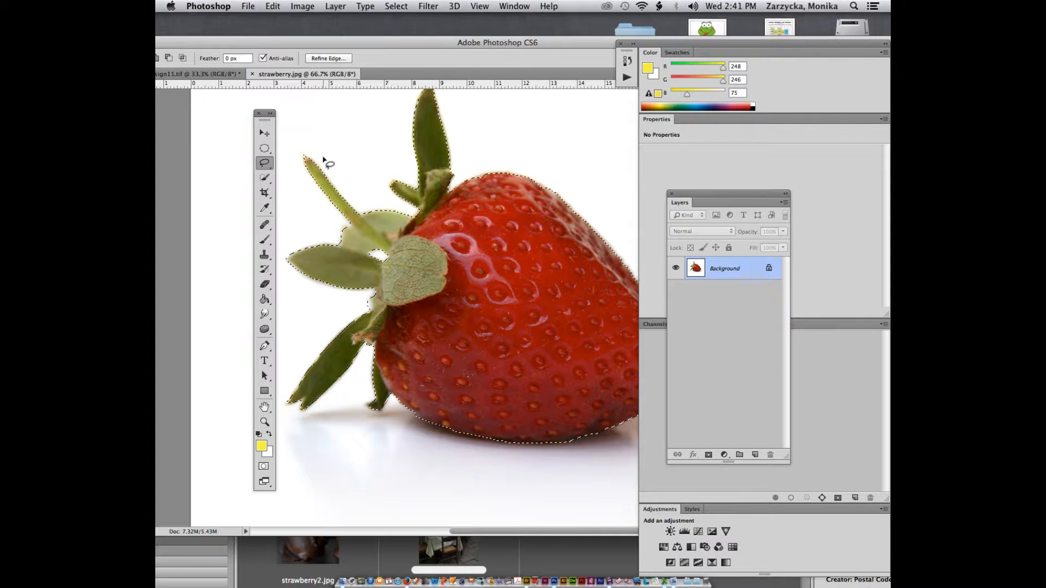
key("super+minus")
key("super+minus")
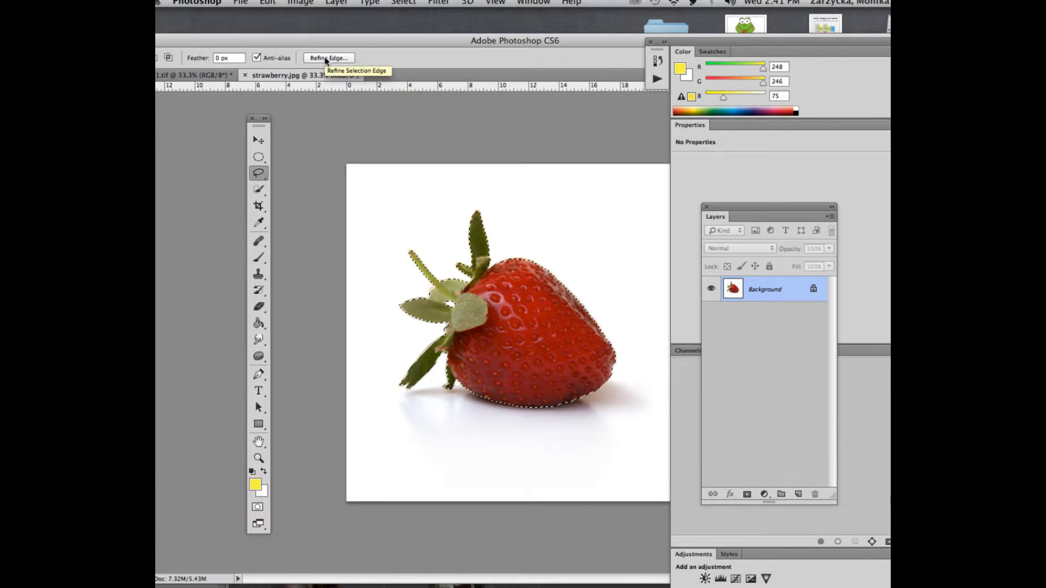
Step: Refine the selection edge with Smart Radius at 2.0 px, then hide the white Background layer
left_click(326, 58)
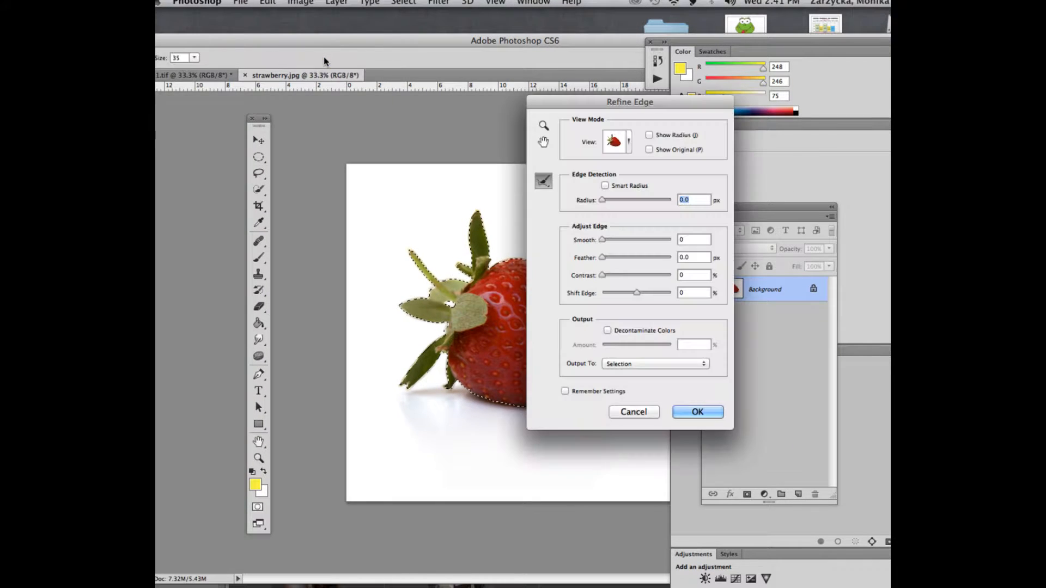
left_click(605, 185)
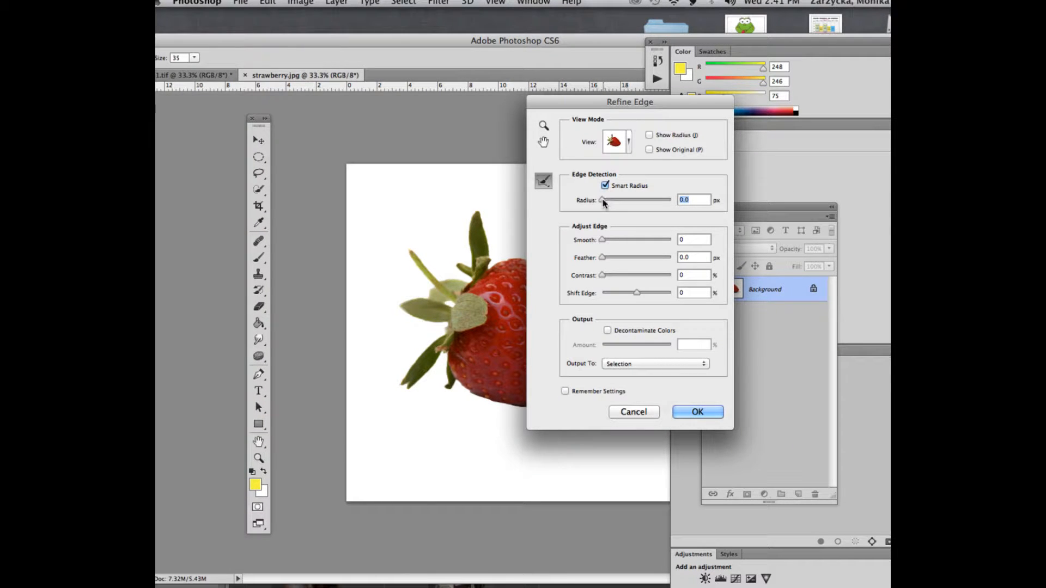
left_click_drag(603, 203, 608, 203)
left_click_drag(608, 201, 610, 201)
left_click(720, 414)
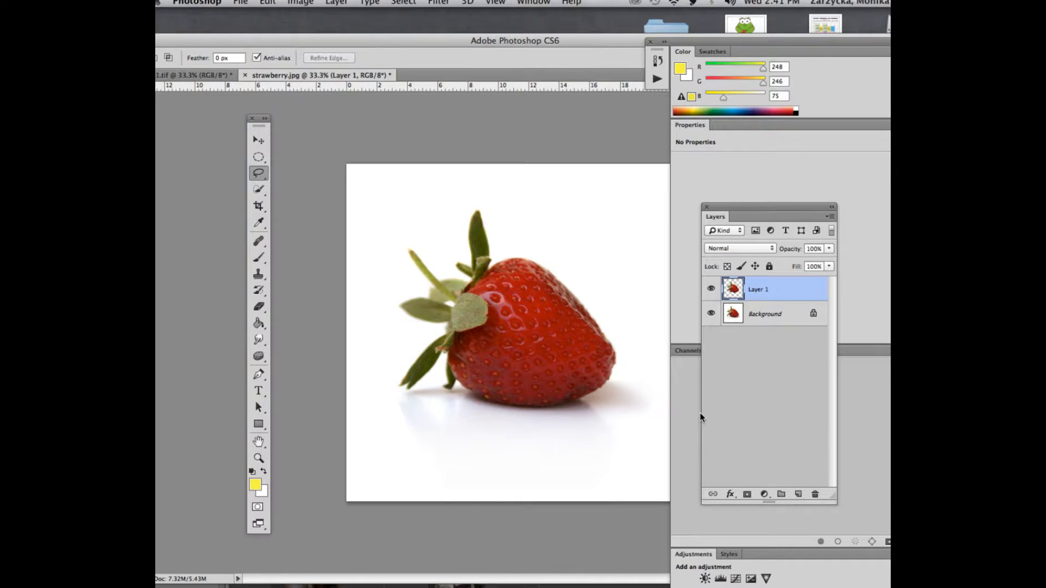
left_click(711, 313)
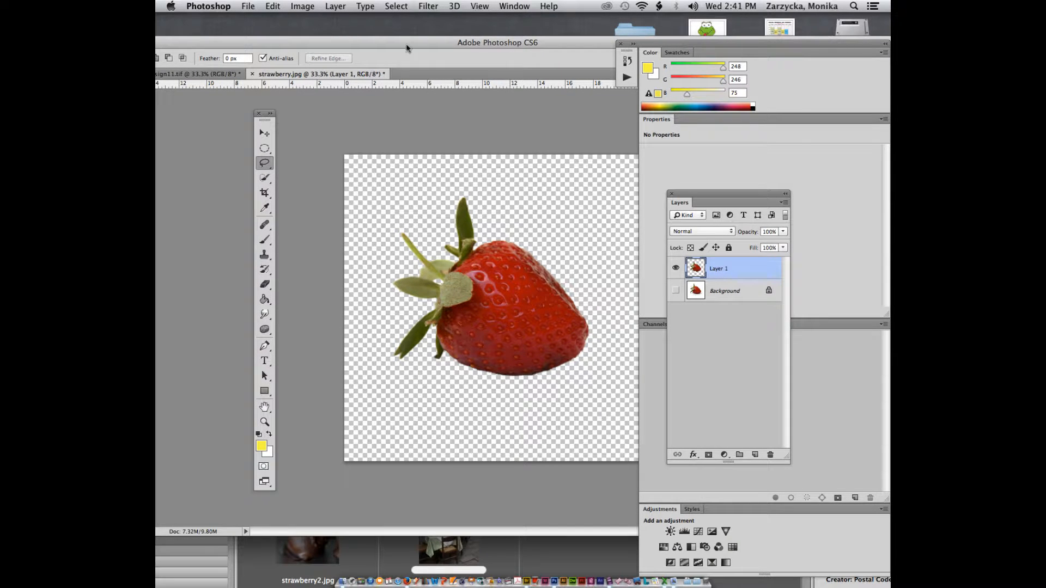
left_click_drag(406, 47, 492, 47)
Step: Float strawberry.jpg and drag the strawberry layer into the underwater table composite
left_click_drag(413, 79, 413, 75)
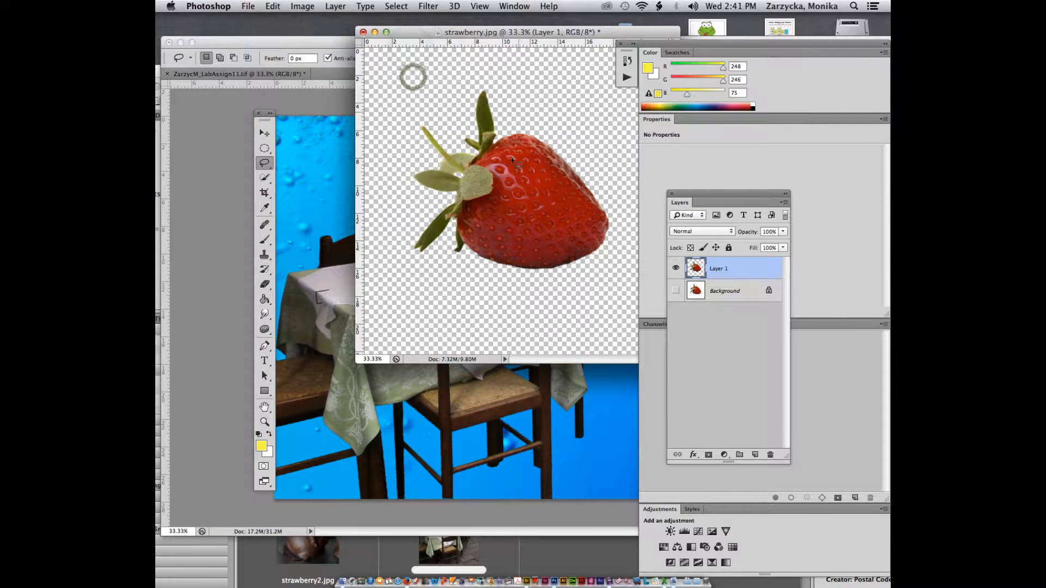
left_click(266, 129)
left_click_drag(509, 185, 397, 260)
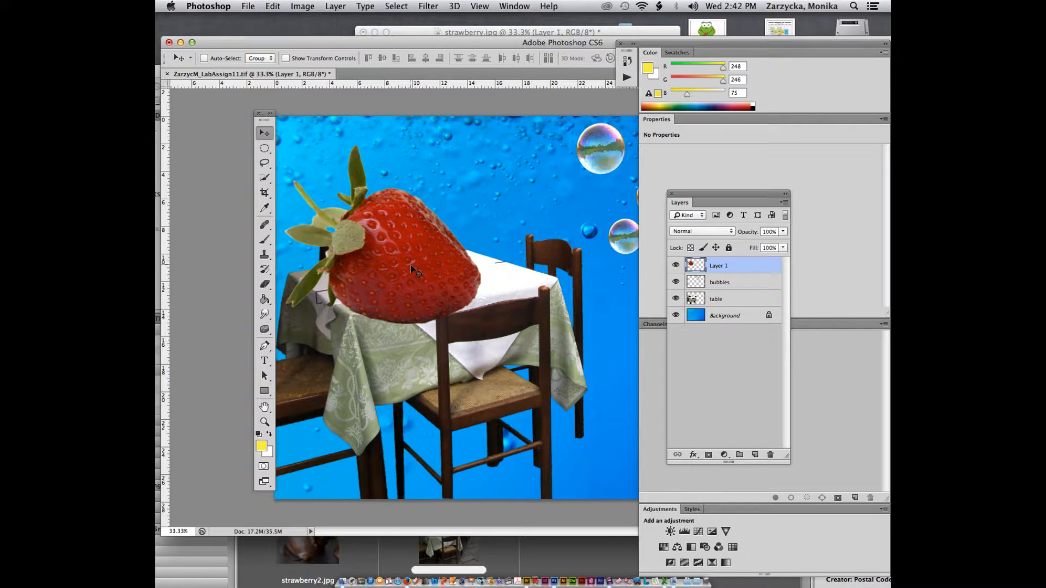
Step: Scale the strawberry down to about 23% and place it on the table's left side
key("ctrl+t")
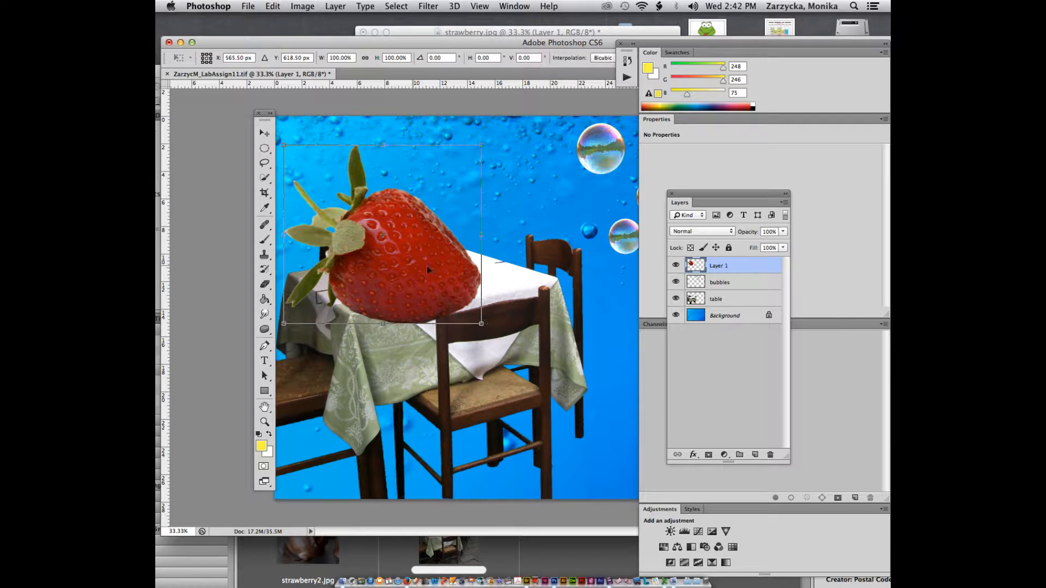
left_click_drag(480, 323, 329, 187)
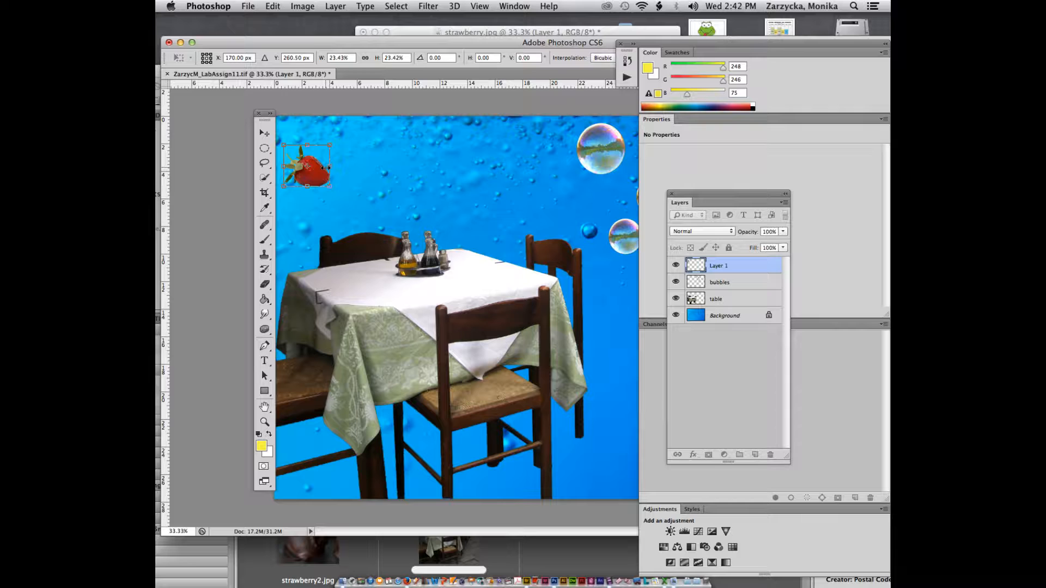
left_click_drag(333, 186, 299, 223)
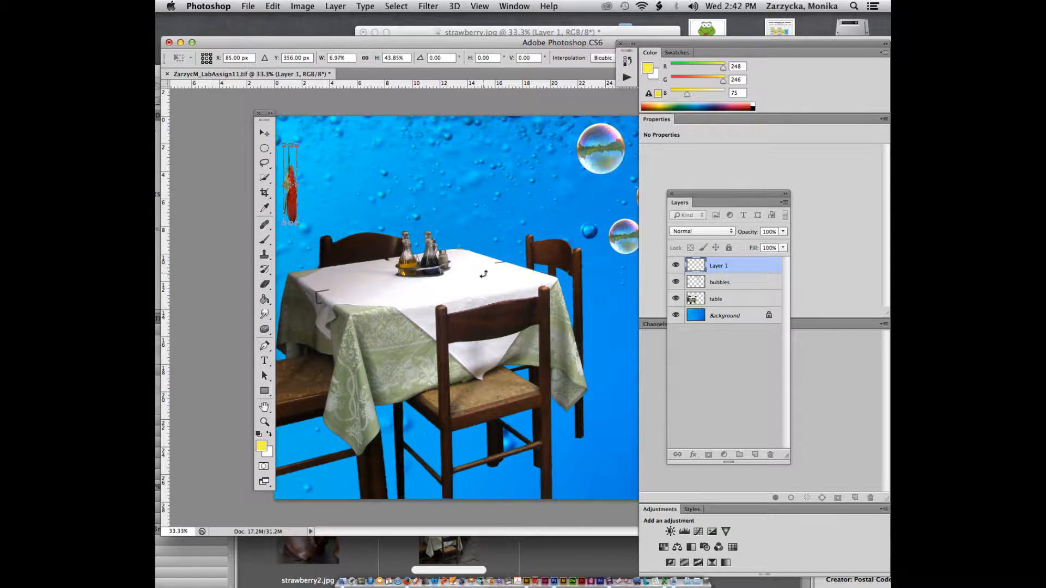
key("ctrl+z")
left_click_drag(312, 175, 365, 284)
left_click_drag(367, 280, 336, 277)
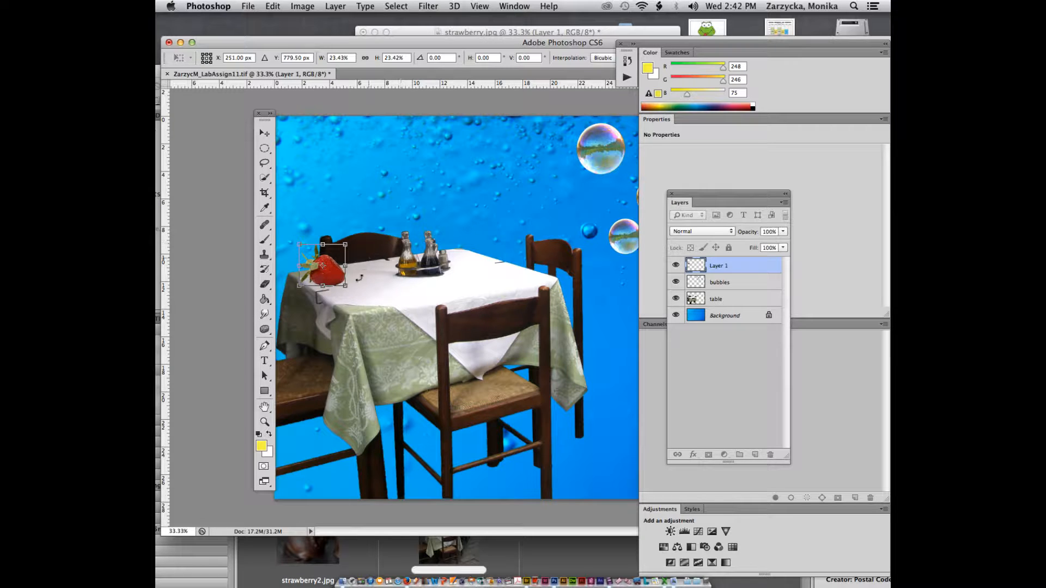
key("Return")
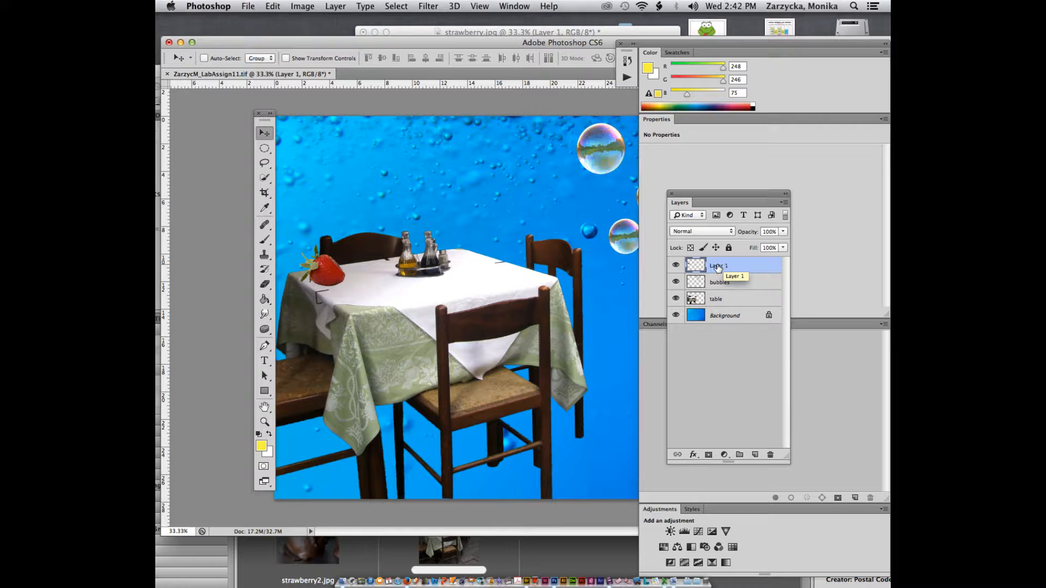
Step: Rename Layer 1 to 'strawberry'
double_click(718, 266)
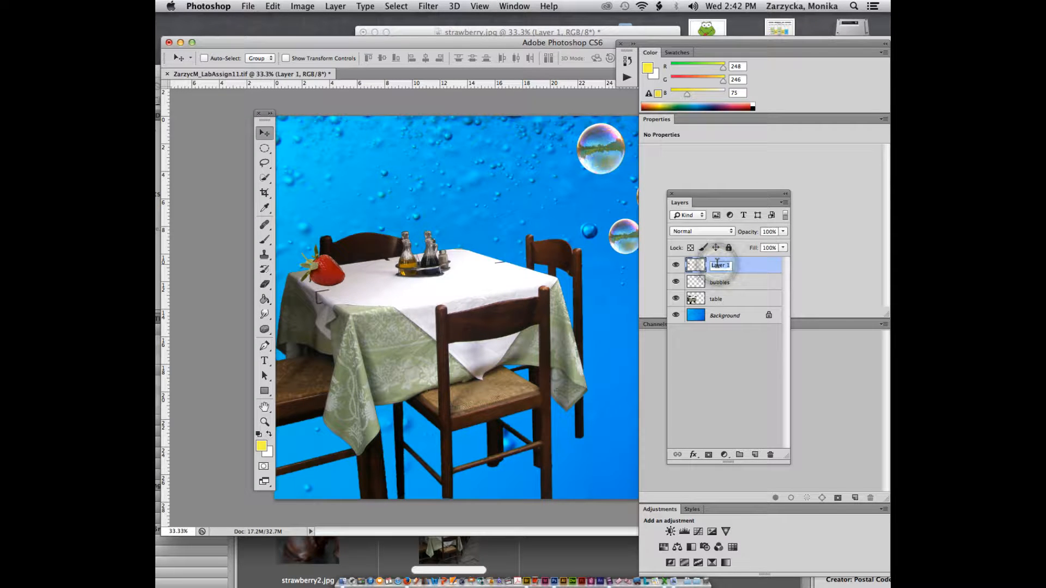
type("strawberry")
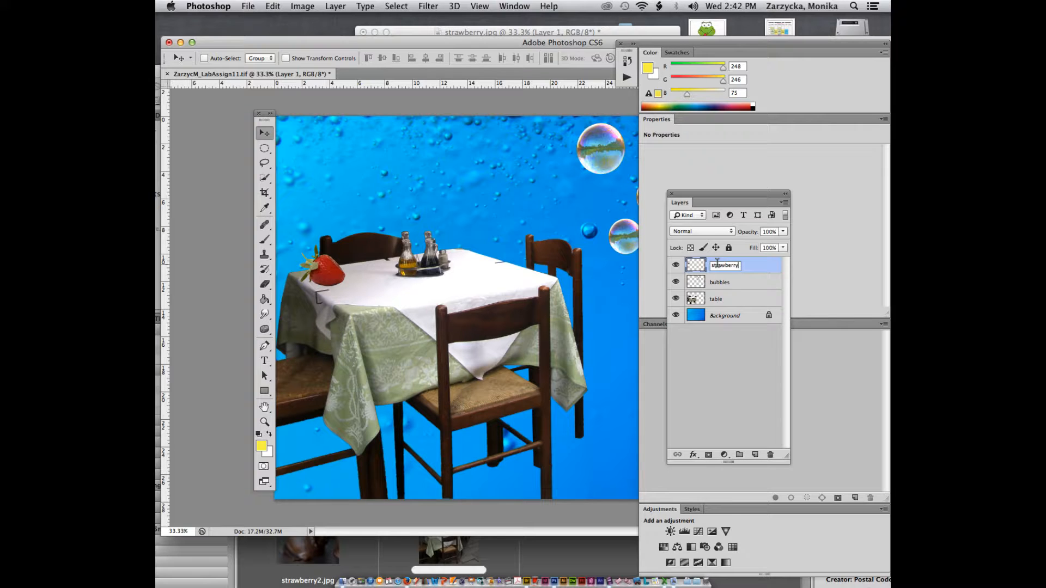
left_click(775, 274)
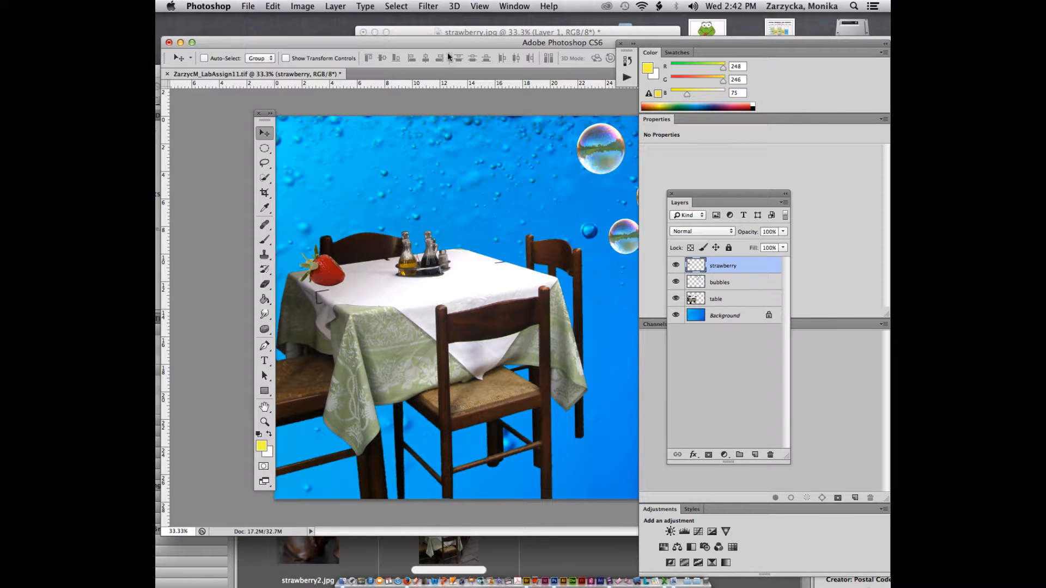
Step: From Bridge, drag the chocolate strawberry image strawberry2.jpg into Photoshop to open it
left_click_drag(443, 39, 449, 28)
left_click(369, 539)
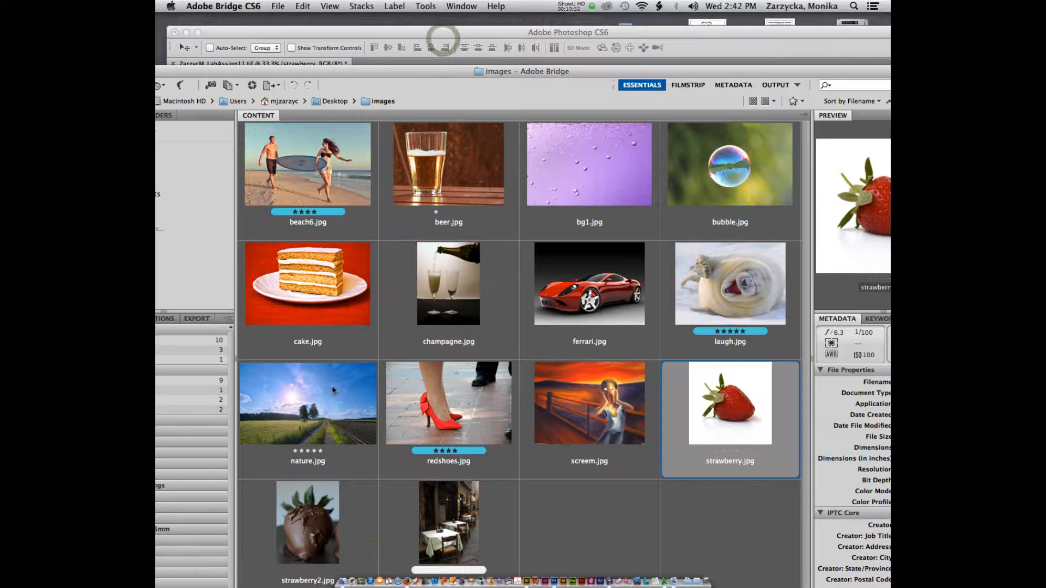
left_click(313, 539)
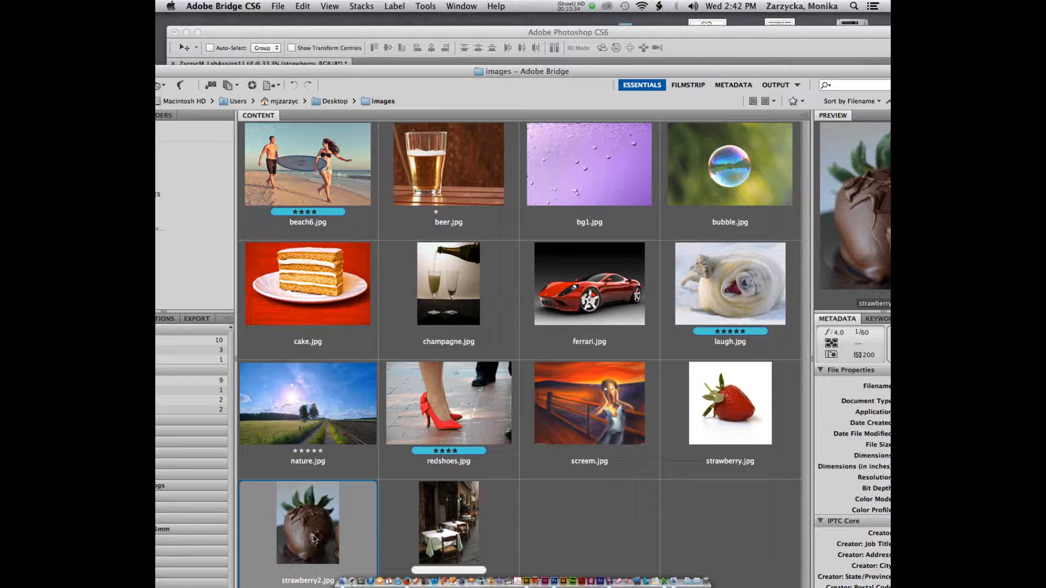
left_click_drag(313, 540, 560, 549)
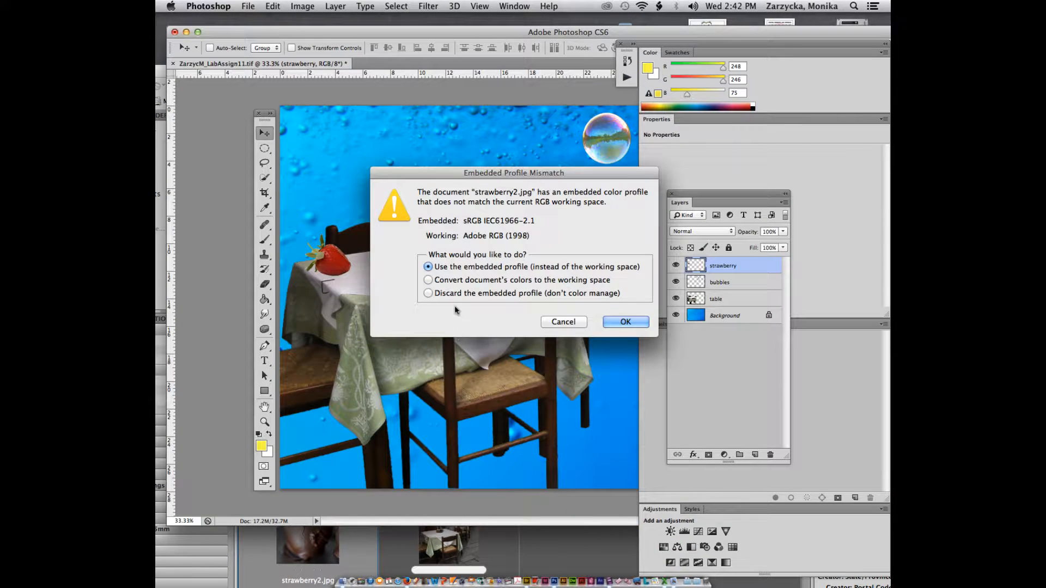
Step: Open strawberry2.jpg keeping its embedded colour profile, with the Quick Selection tool active
left_click(624, 322)
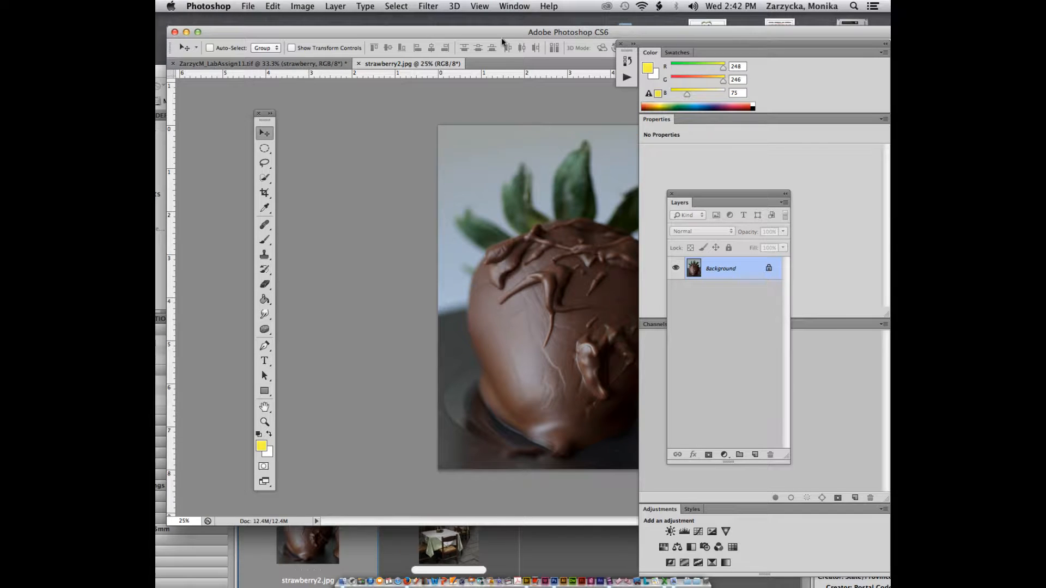
left_click_drag(502, 39, 398, 35)
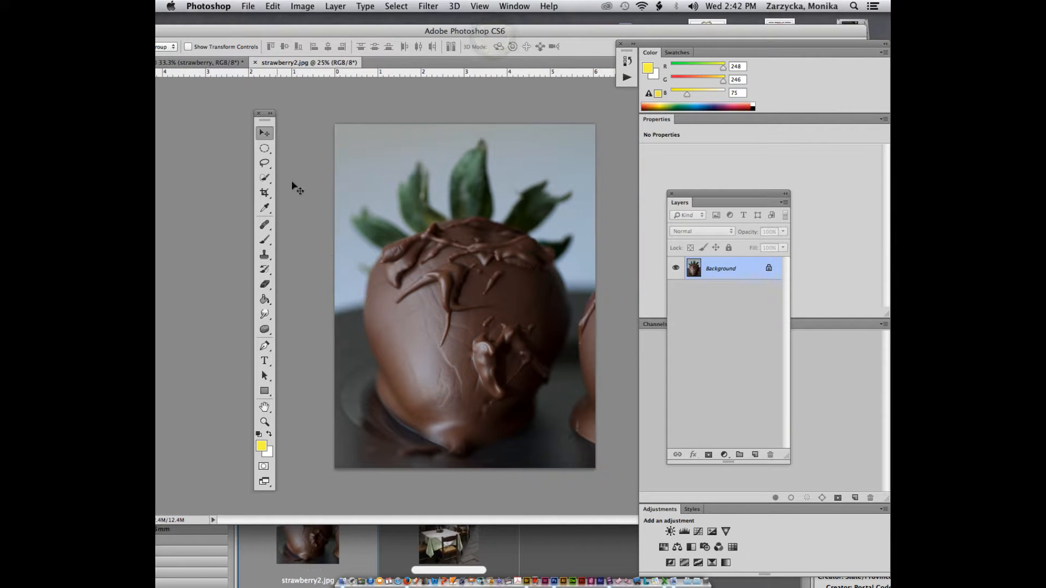
left_click(267, 180)
left_click(263, 182)
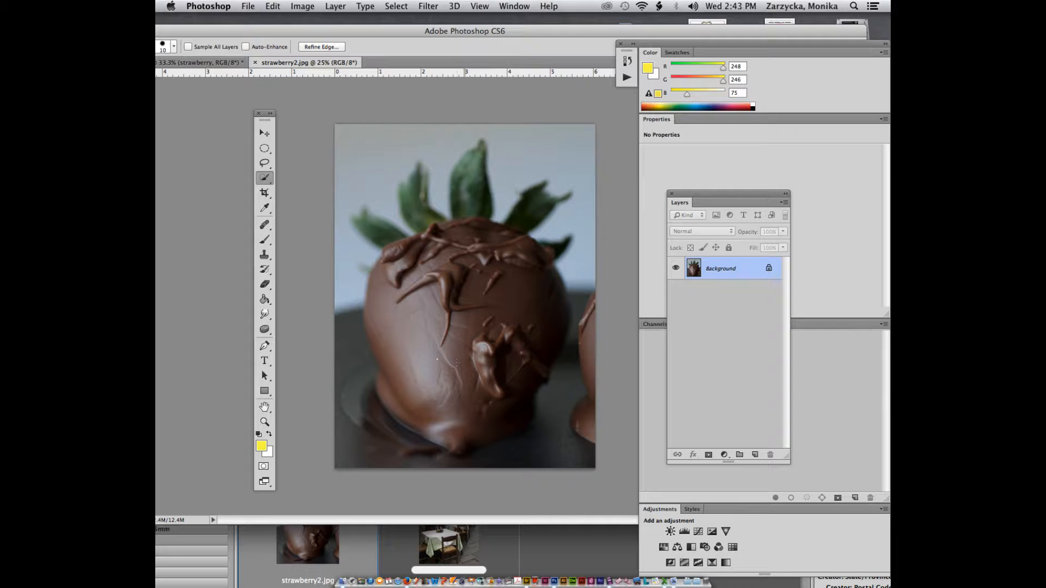
Step: Resample the image to 3 inches wide at 300 pixels/inch
key("super+alt+i")
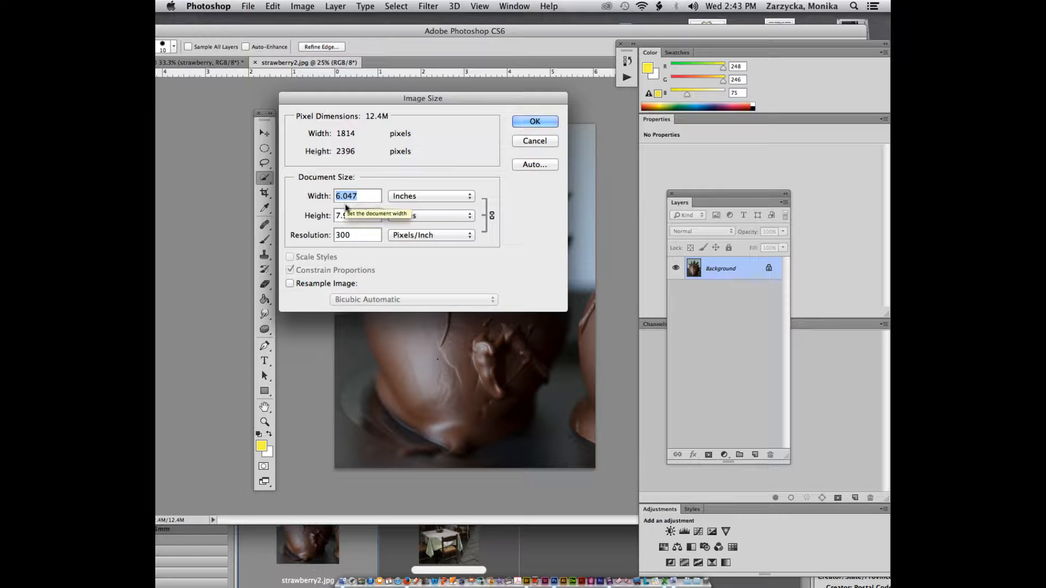
type("3")
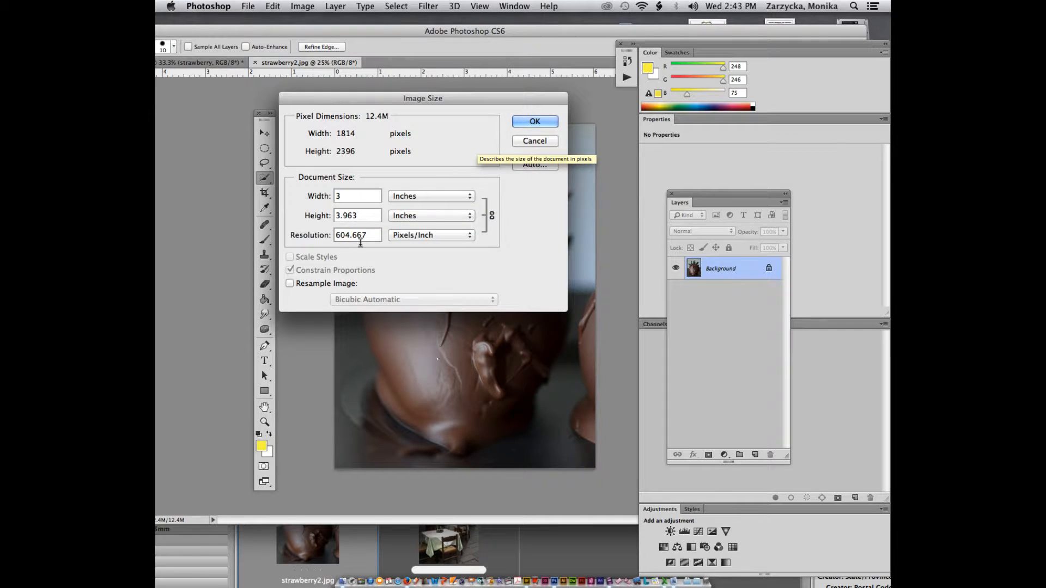
left_click(290, 283)
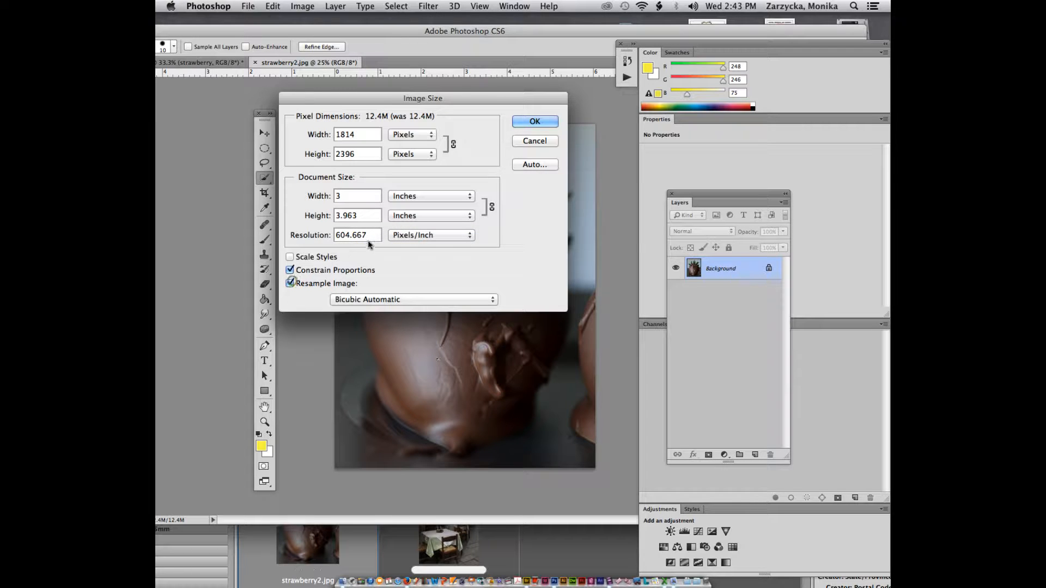
type("300")
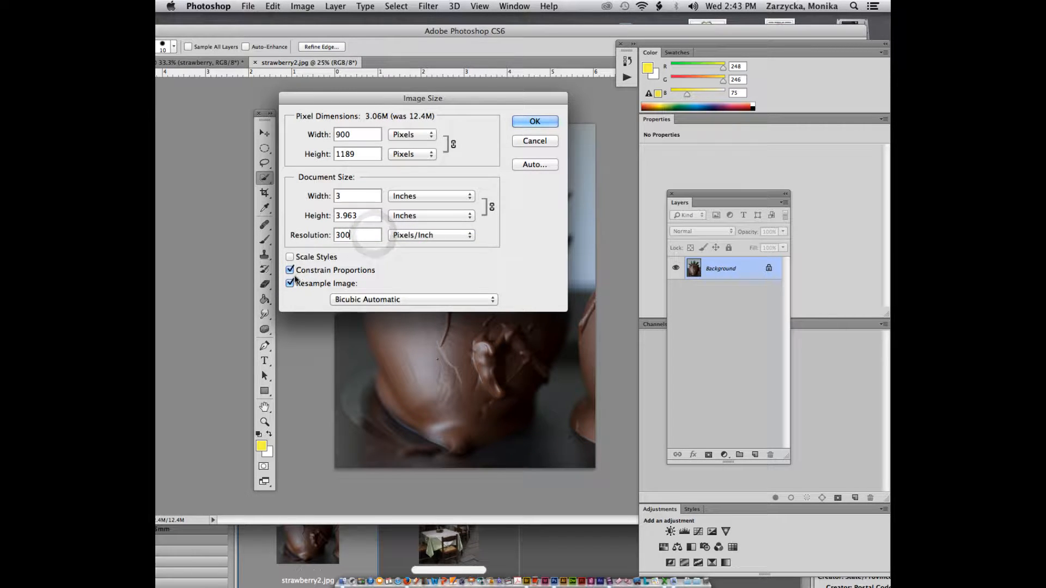
left_click(535, 121)
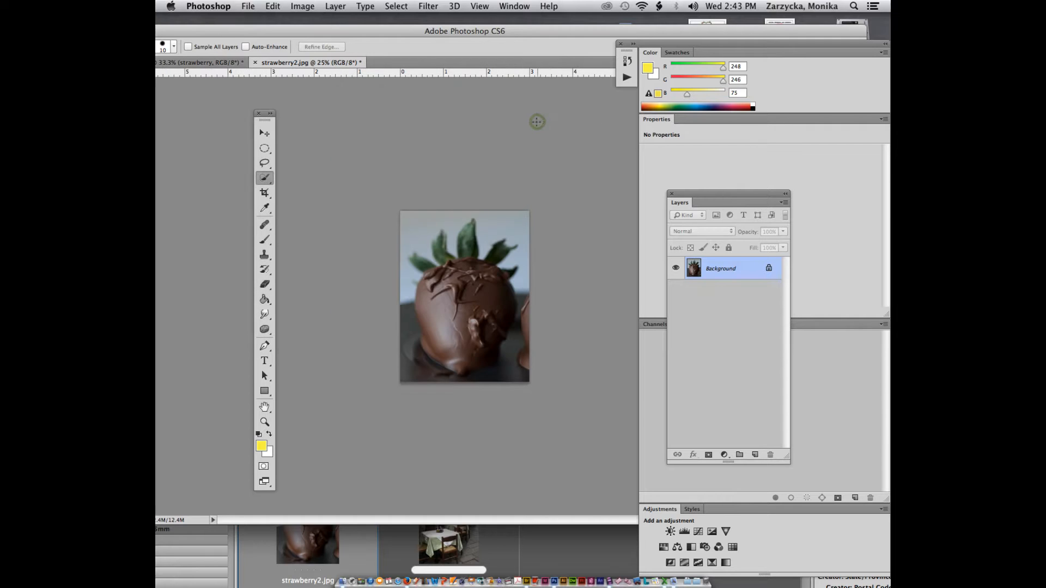
Step: Zoom in and try quick-selecting the chocolate strawberry, undoing each selection that spills too far
key("super+plus")
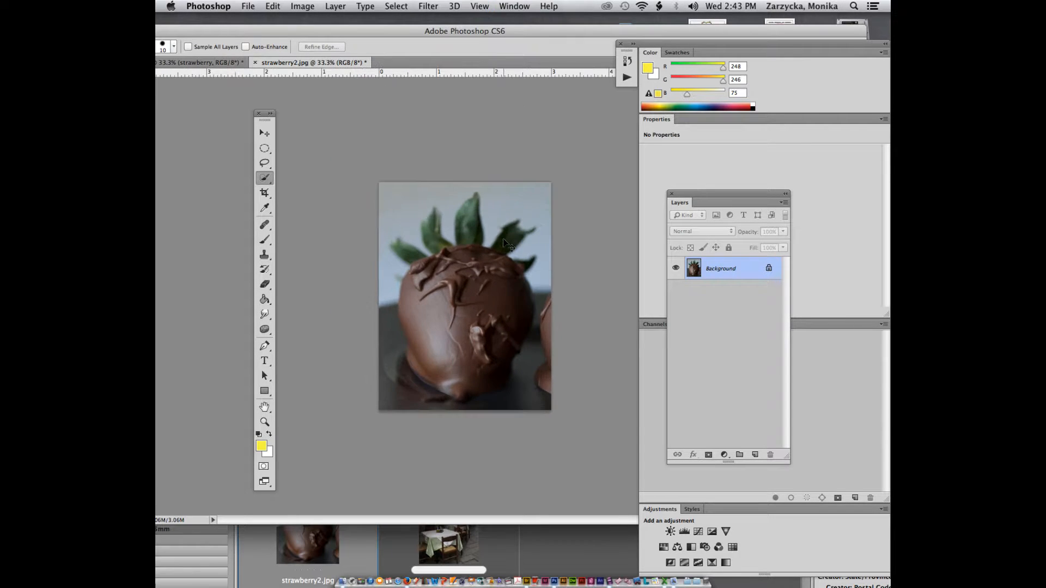
key("super+plus")
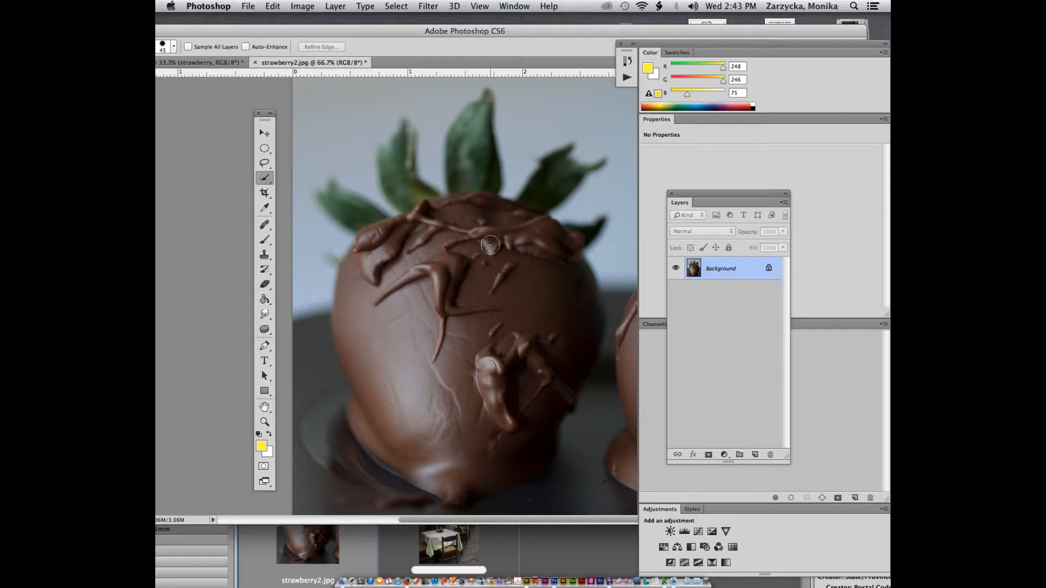
mouse_move(445, 315)
left_mouse_down()
mouse_move(447, 327)
mouse_move(397, 339)
mouse_move(455, 364)
mouse_move(436, 374)
mouse_move(456, 366)
left_mouse_up()
key("super+z")
key("[")
key("[")
key("[")
key("[")
key("[")
key("[")
left_click(365, 297)
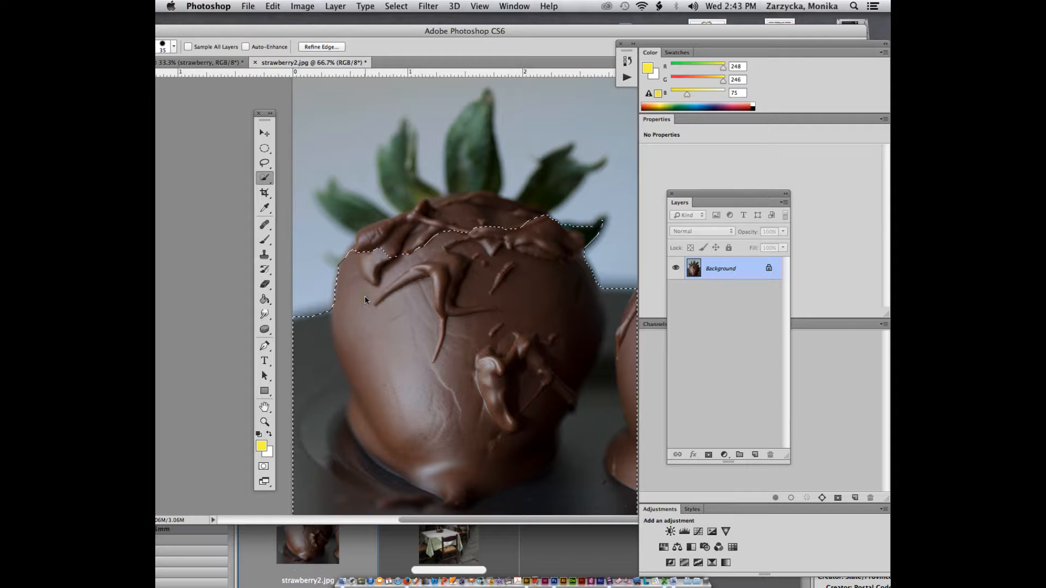
key("super+z")
mouse_move(464, 184)
left_mouse_down()
mouse_move(465, 163)
mouse_move(467, 178)
left_mouse_up()
key("super+z")
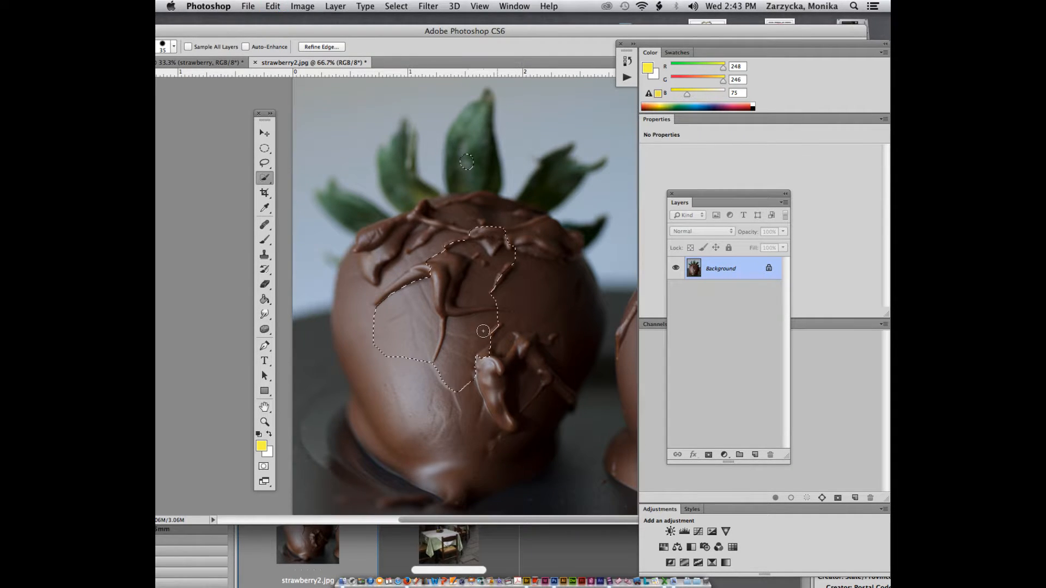
Step: Select the chocolate front with the Magic Wand, then extend along its top with Quick Selection
left_click(271, 180)
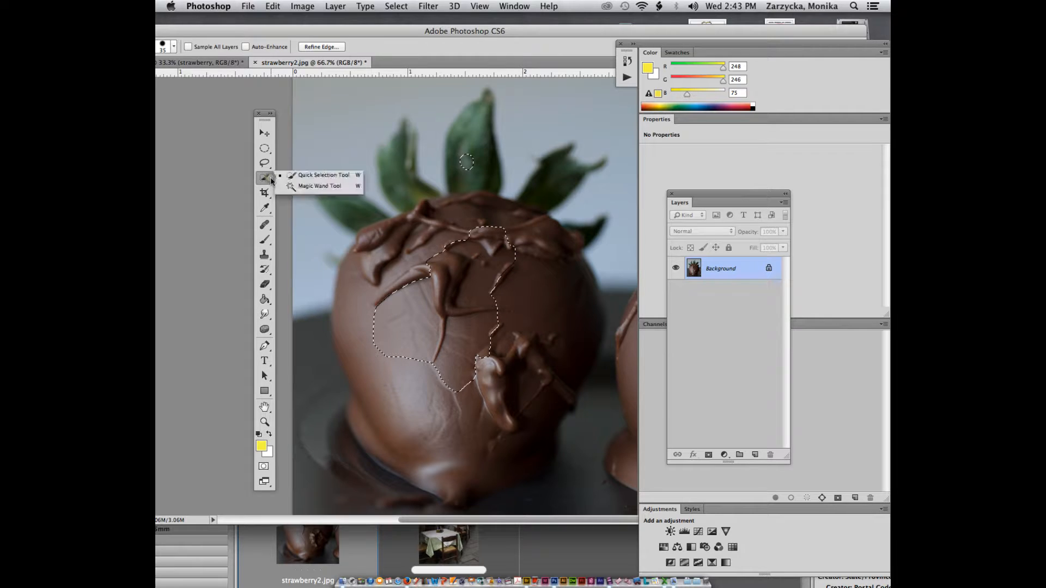
left_click(317, 185)
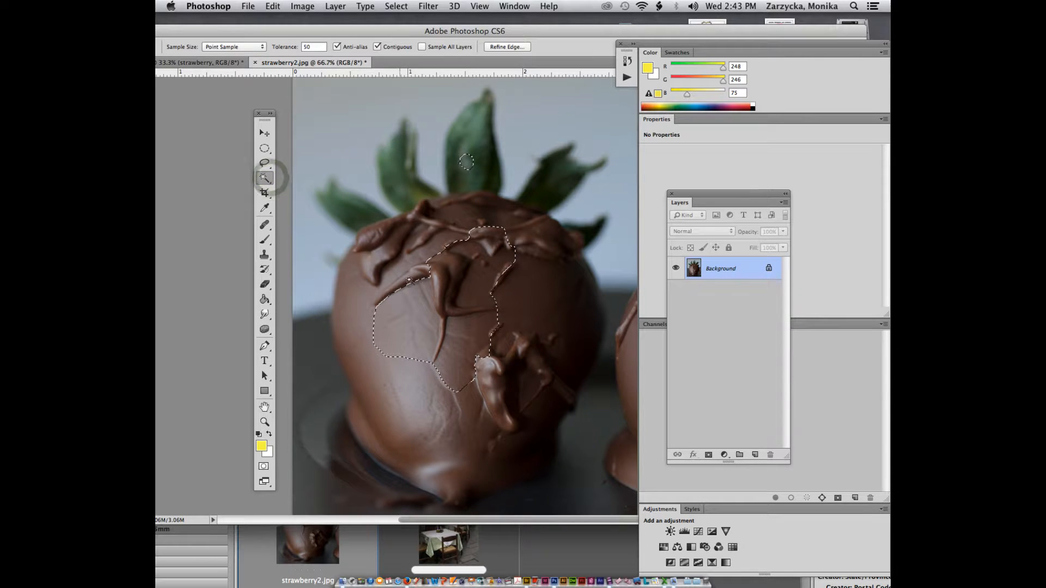
left_click(416, 385)
key("super+z")
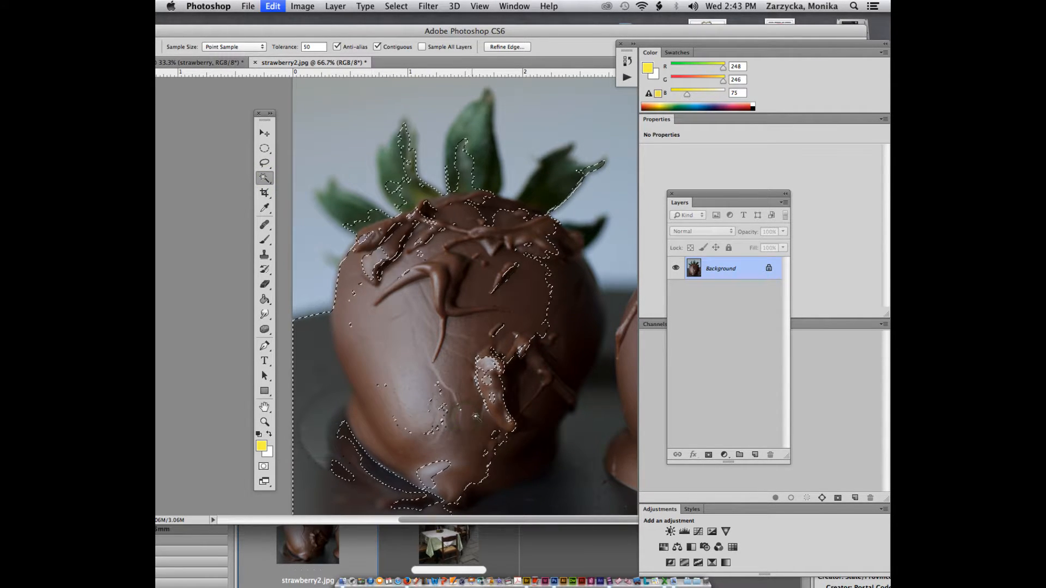
left_click(465, 182)
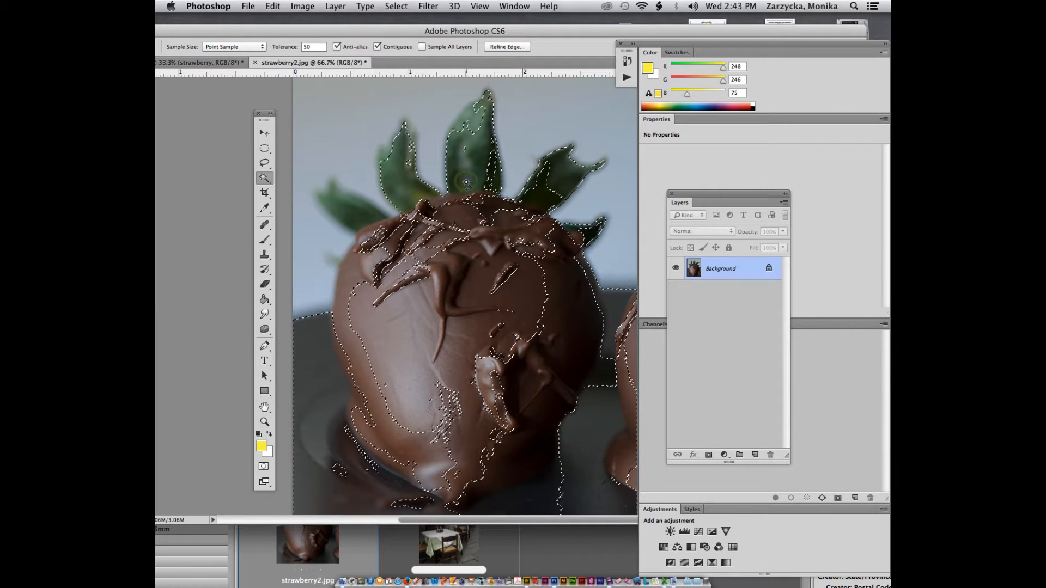
left_click(436, 277)
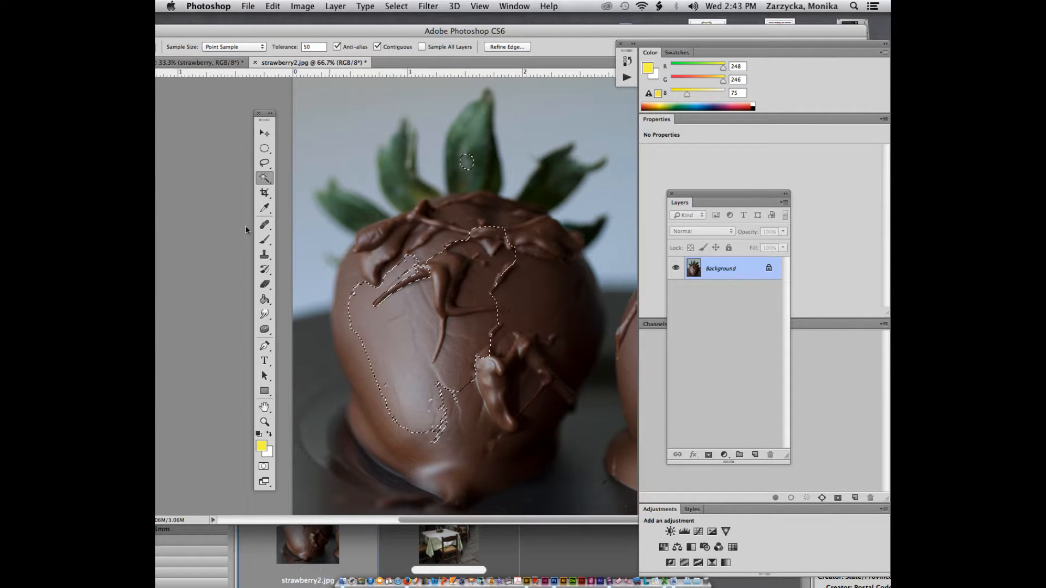
left_click(273, 181)
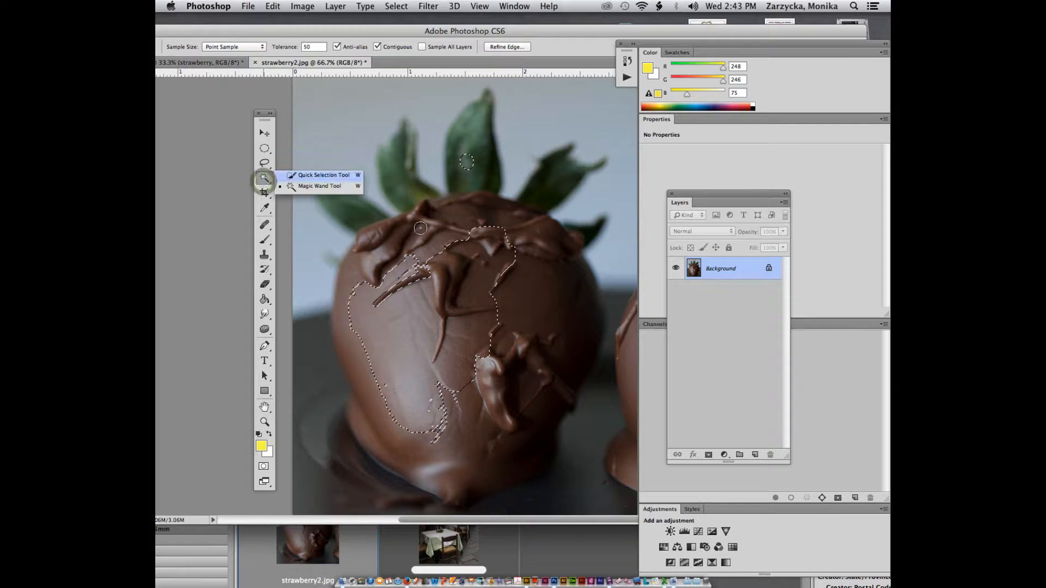
left_click(323, 174)
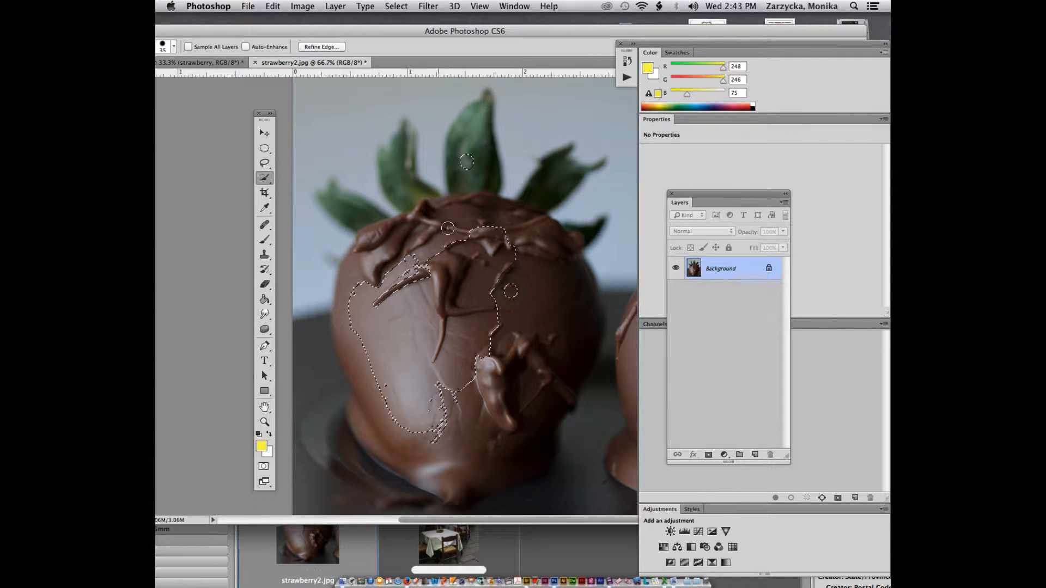
left_click_drag(469, 236, 437, 246)
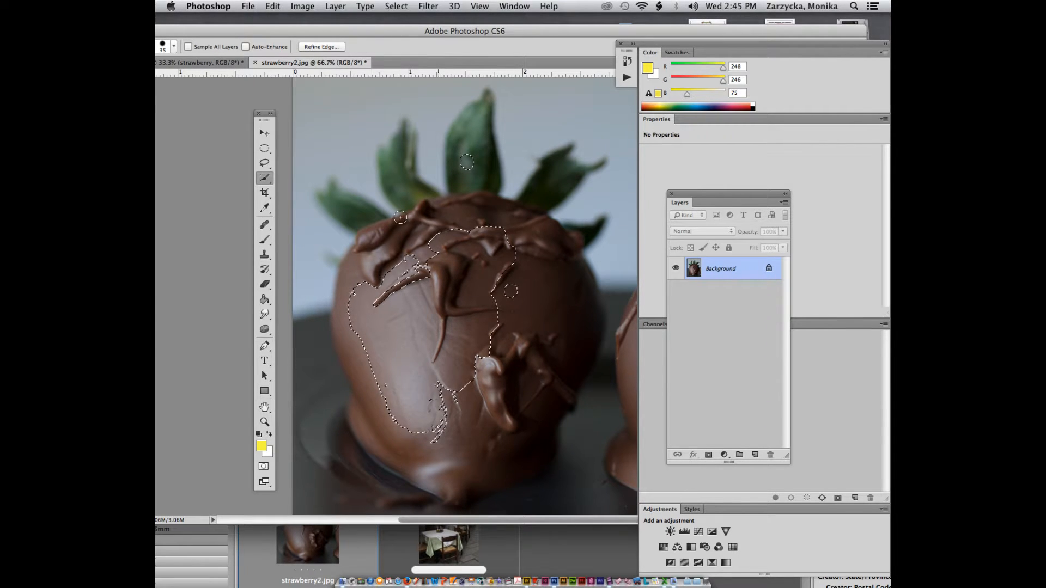
left_click(263, 163)
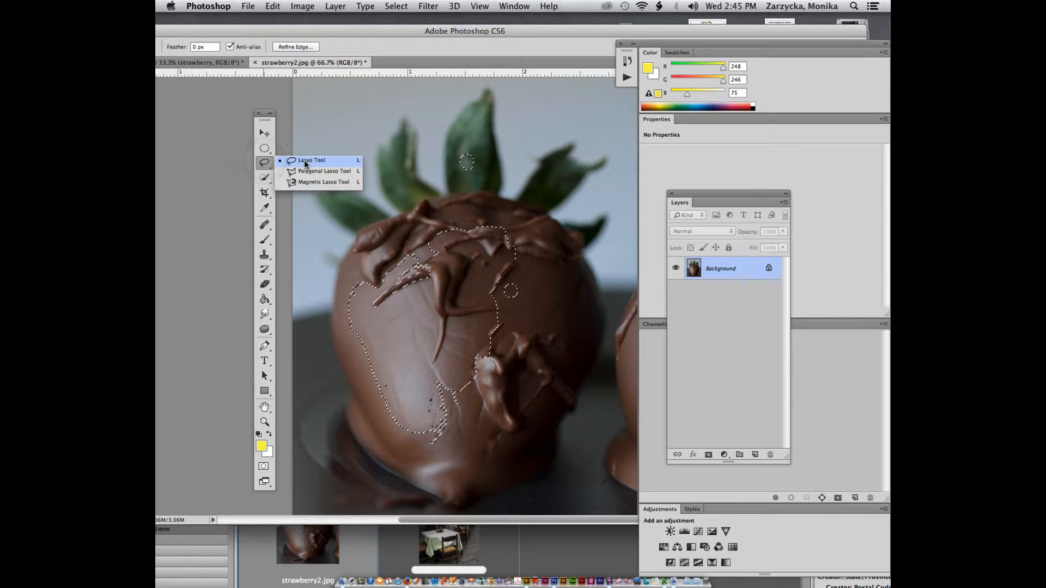
Step: Magnetic-lasso the chocolate strawberry's left side, bottom and right edge up to the leaves
left_click(325, 182)
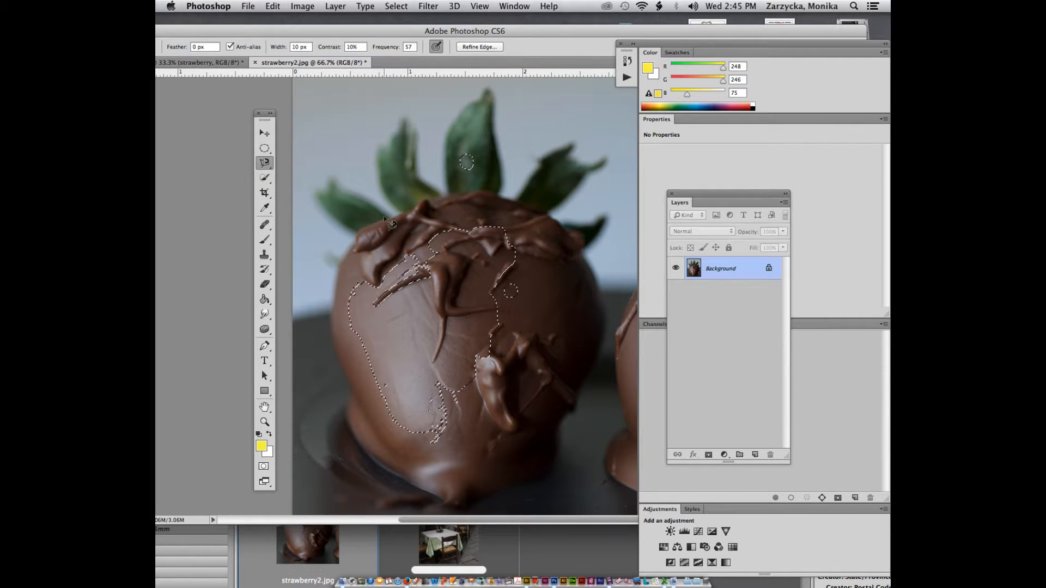
left_click(359, 231)
left_click(347, 252)
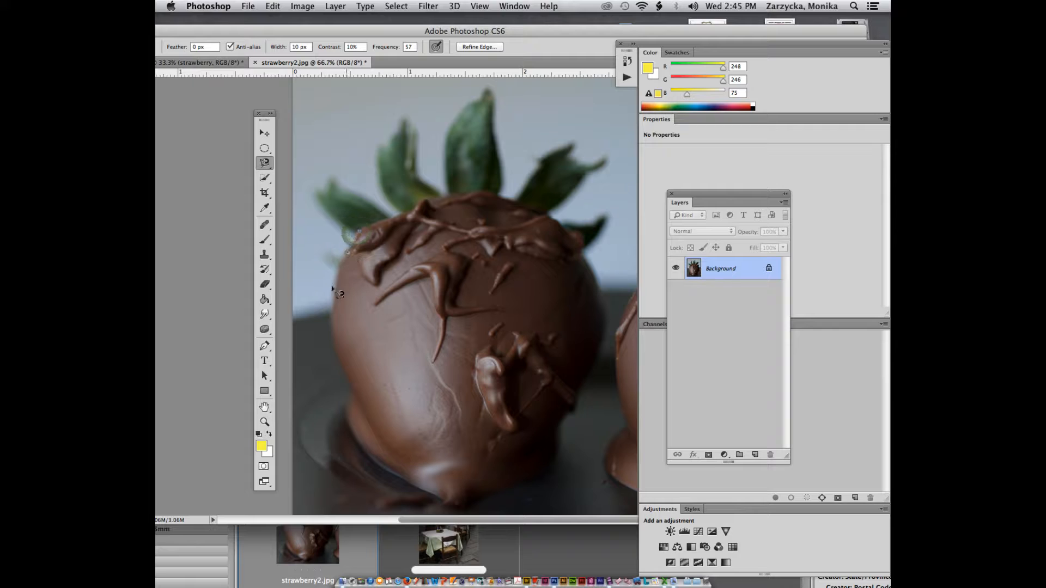
left_click(332, 319)
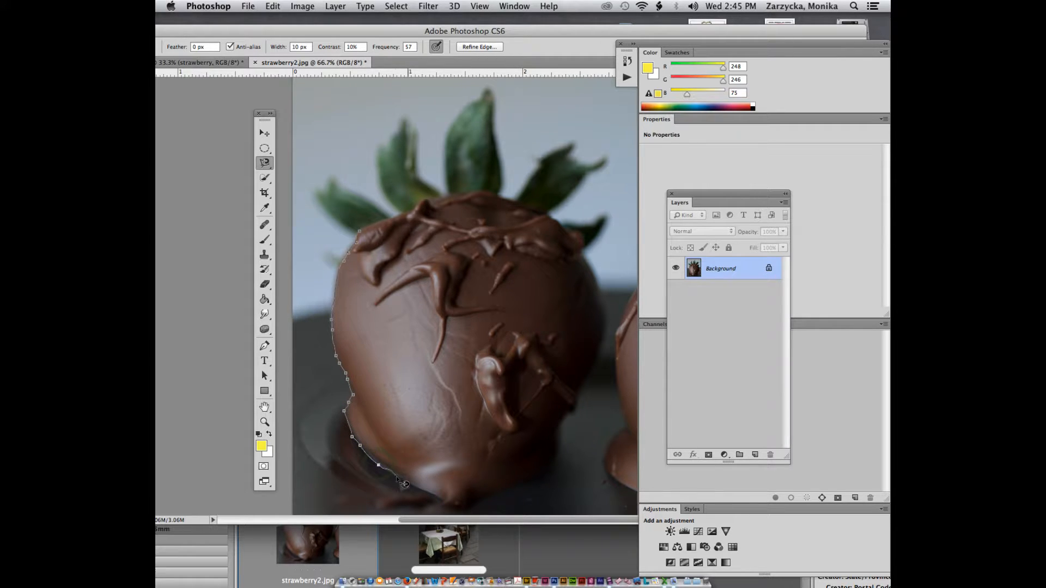
left_click(458, 510)
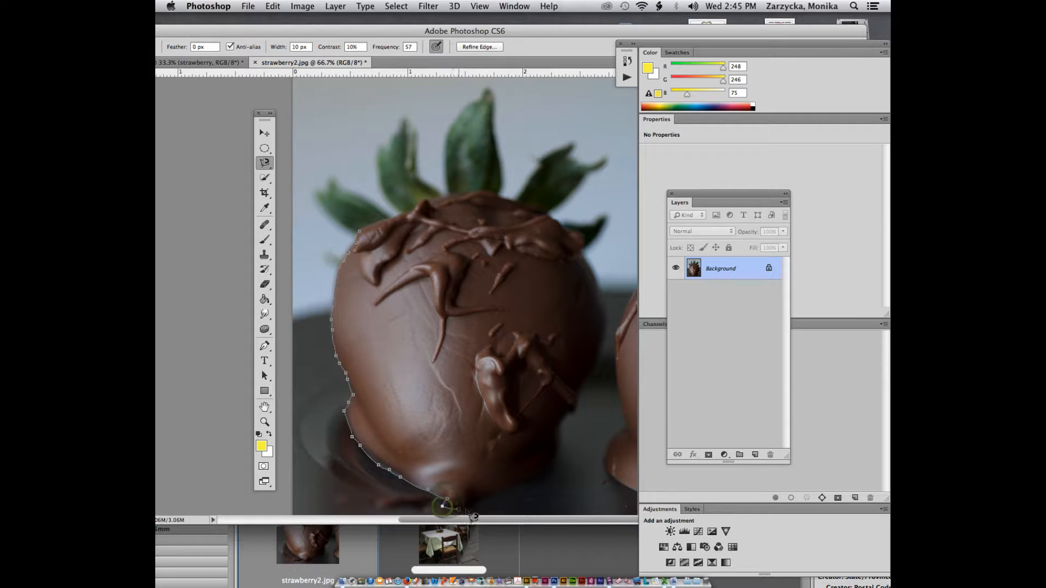
left_click(485, 499)
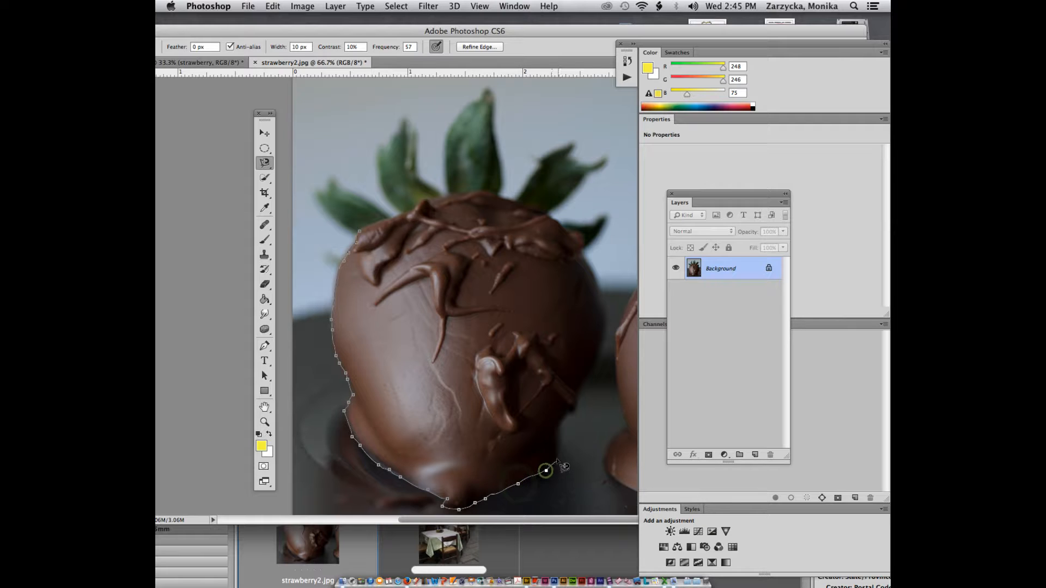
left_click(546, 470)
left_click(557, 458)
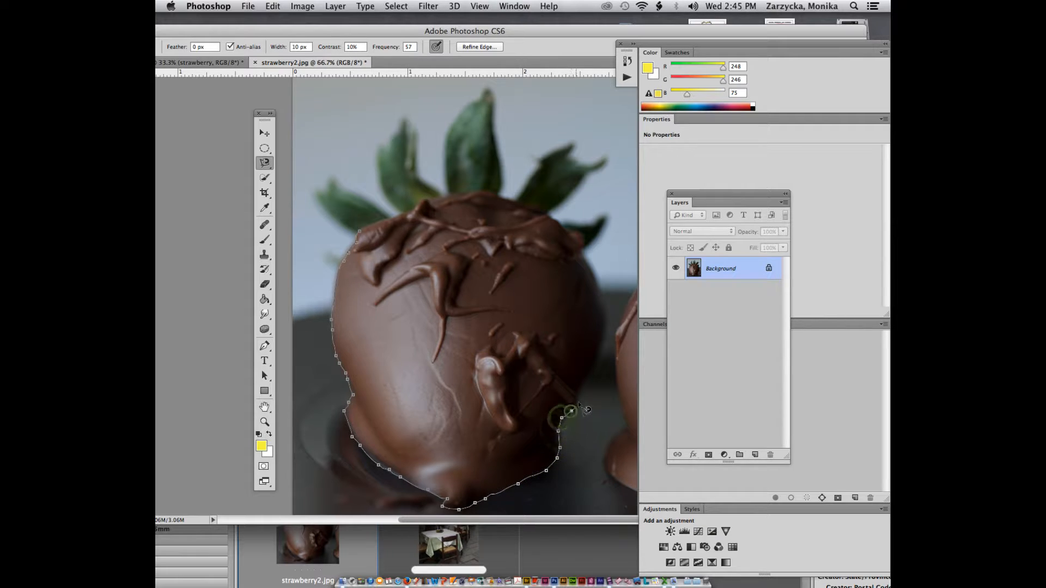
left_click(571, 412)
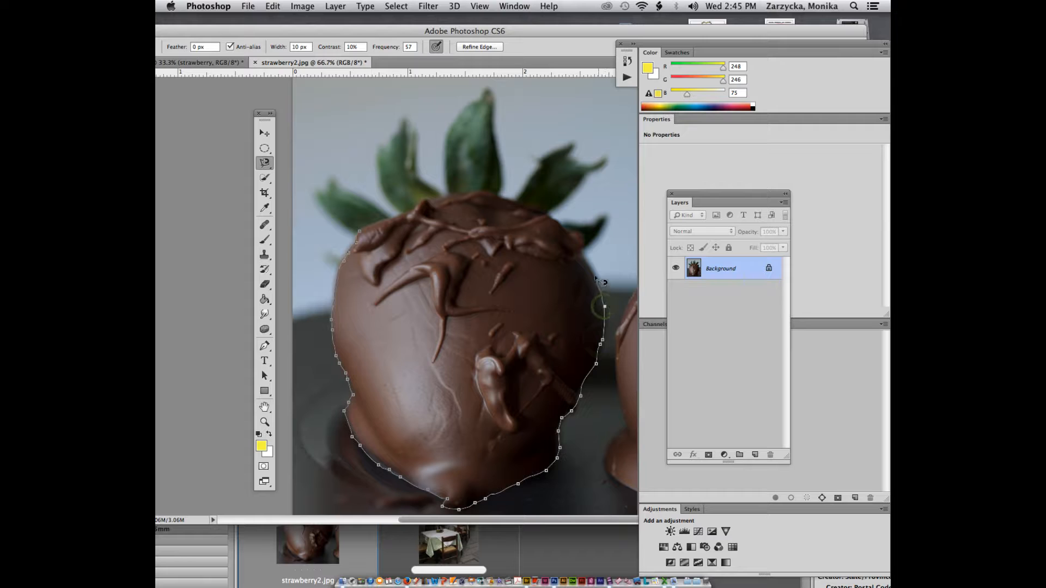
left_click(588, 256)
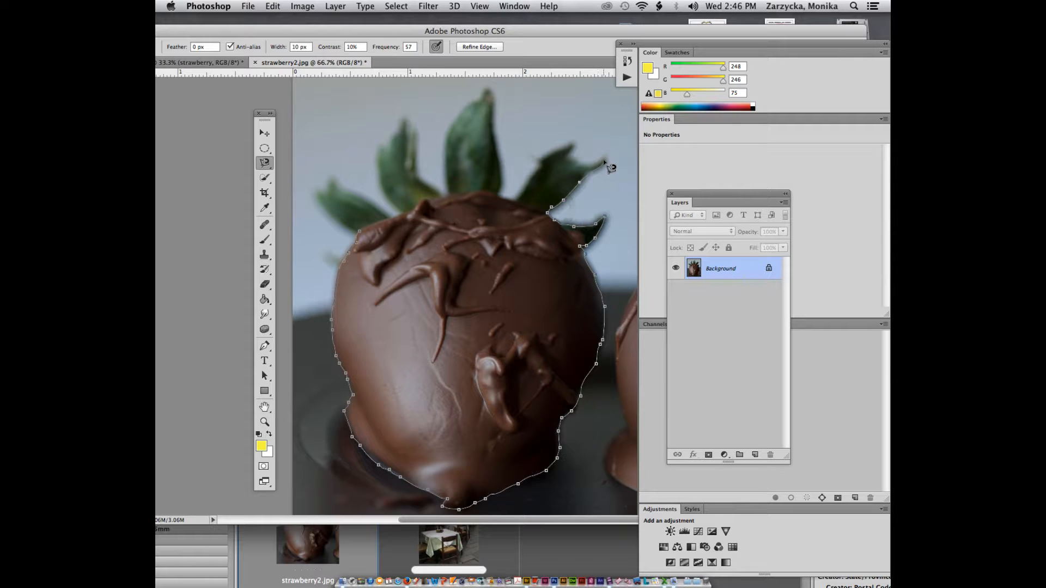
Step: Continue the outline around the right leaf's tip and down to its base
left_click(584, 167)
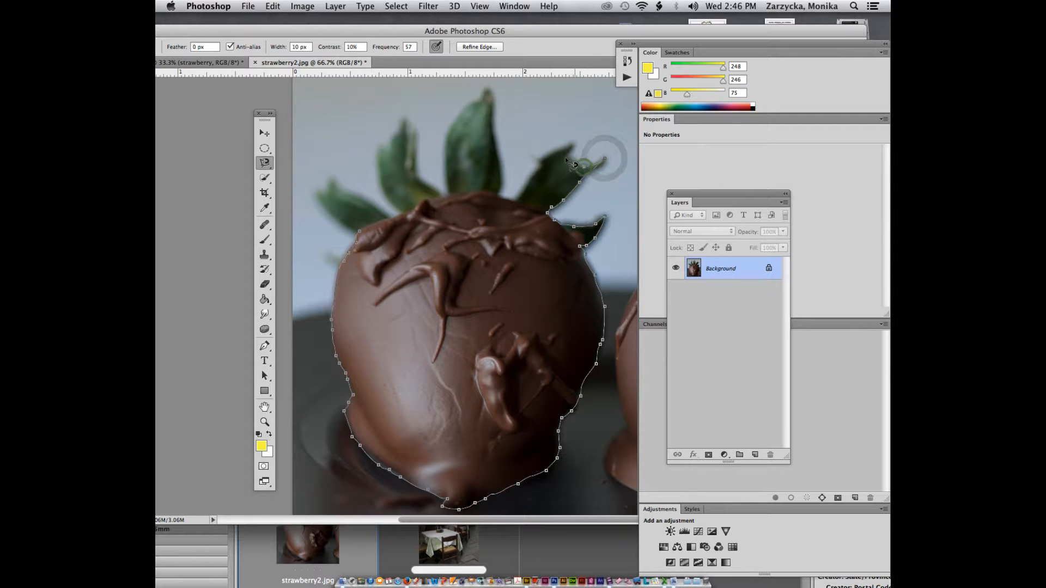
left_click(570, 159)
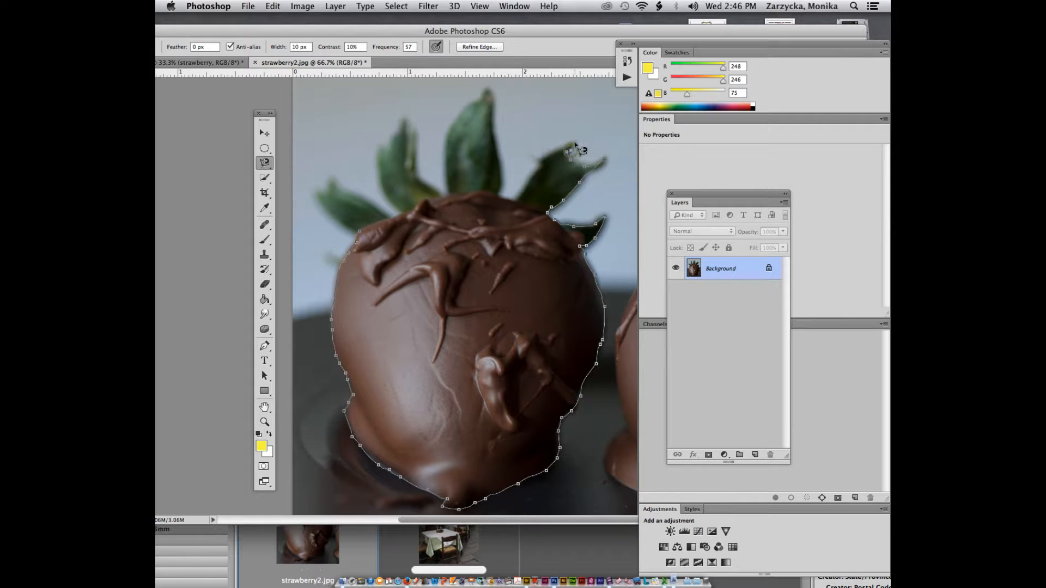
left_click(570, 150)
left_click(574, 141)
left_click(555, 148)
left_click(534, 165)
left_click(496, 194)
Step: Trace up around the centre leaf's tip and back down to its base
left_click(492, 128)
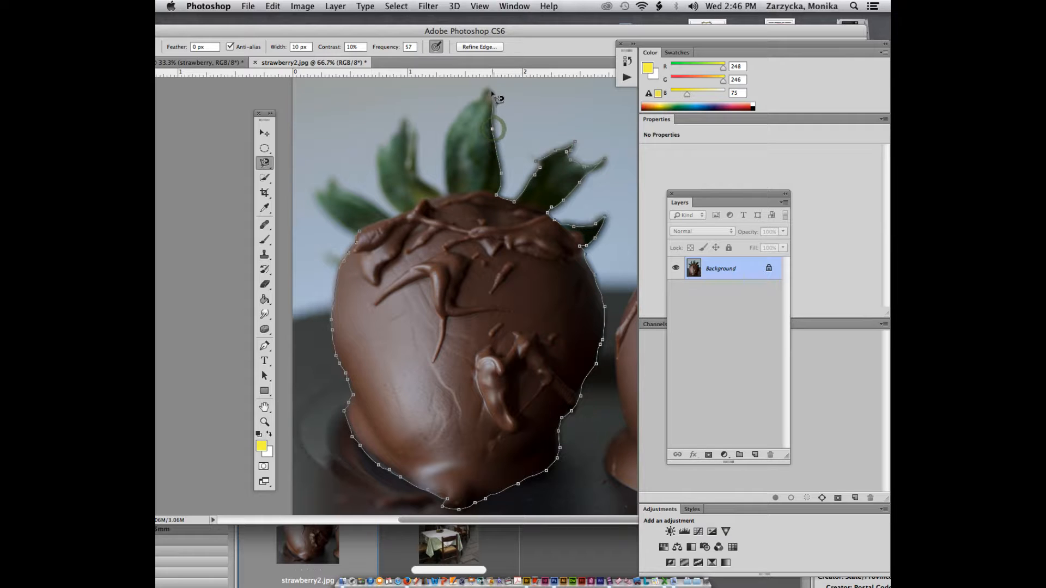
left_click(485, 88)
left_click(445, 138)
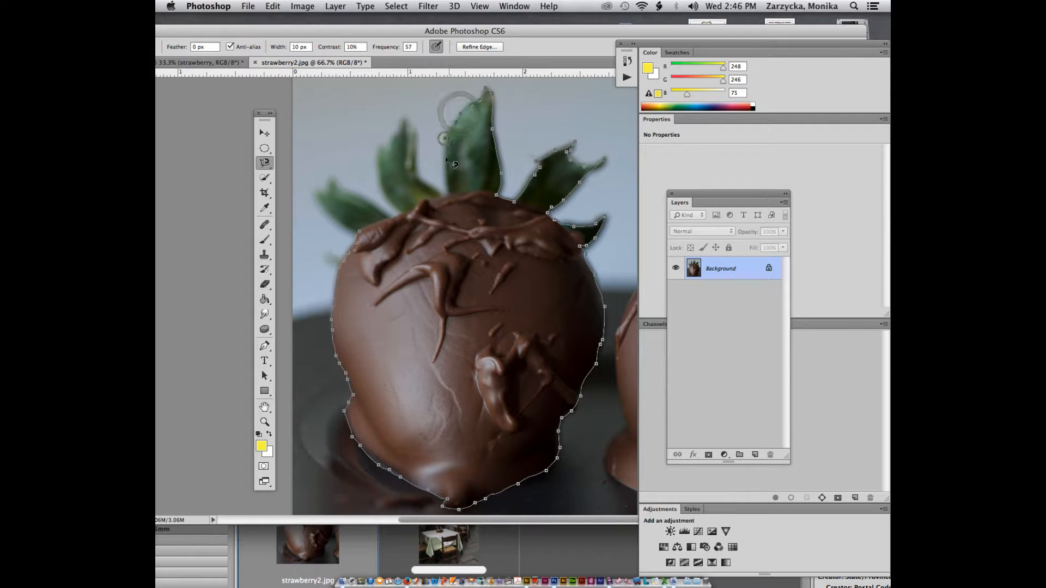
left_click(444, 165)
left_click(446, 182)
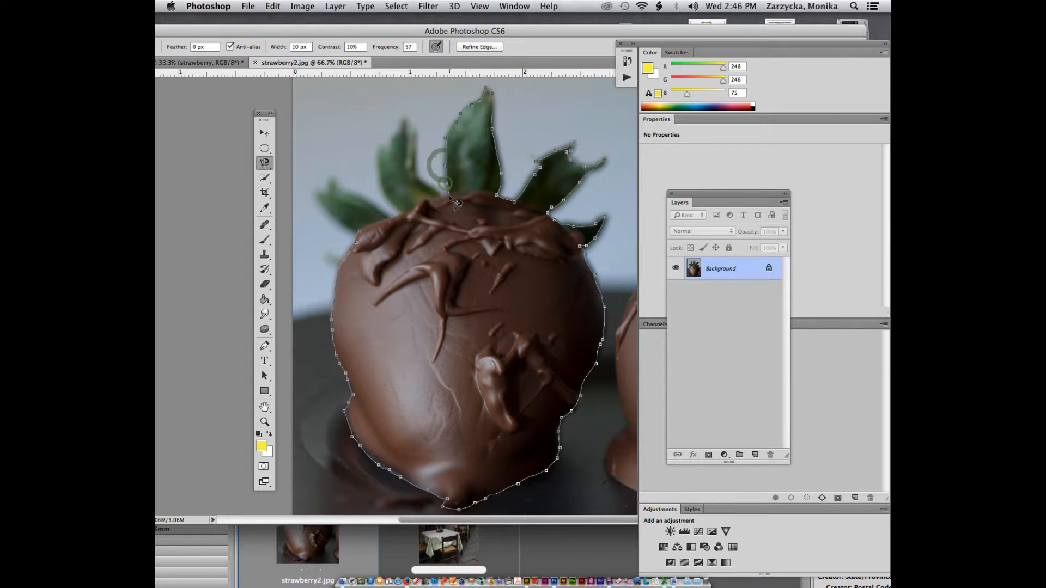
left_click(449, 195)
left_click(442, 191)
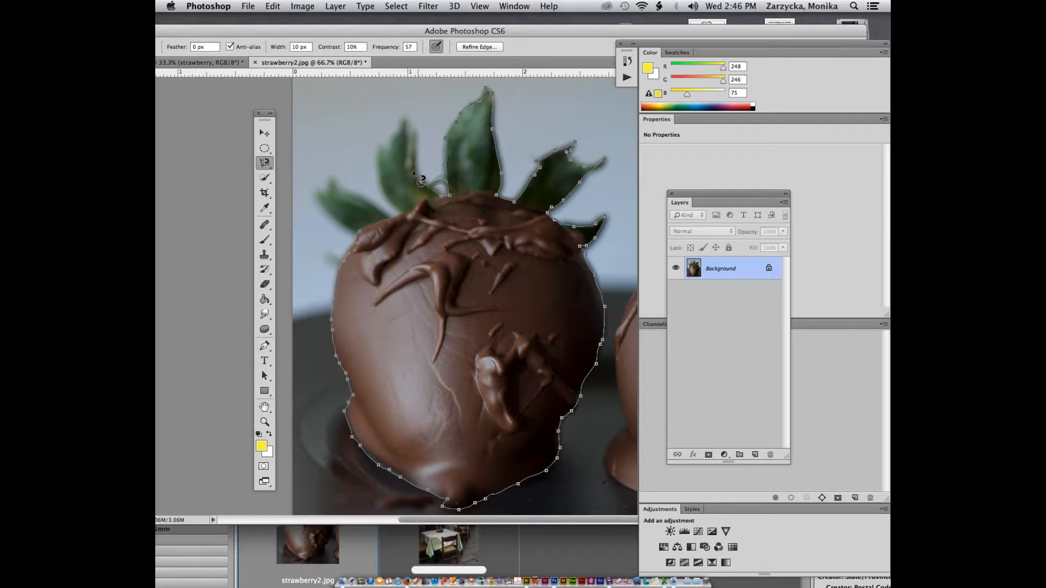
Step: Trace around the left leaf and close the outline back onto the chocolate
left_click(420, 165)
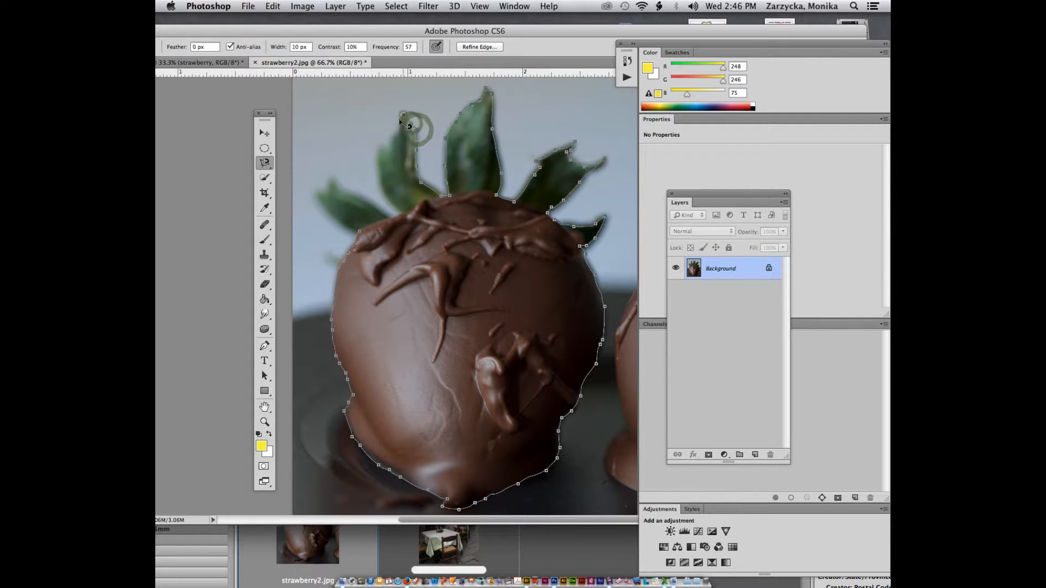
left_click(403, 115)
left_click(391, 139)
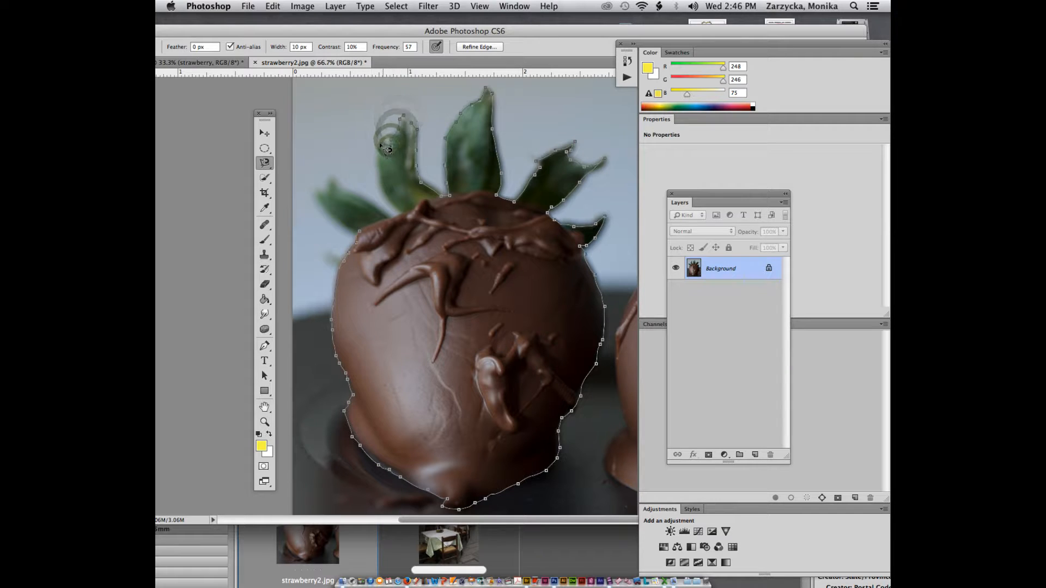
left_click(382, 144)
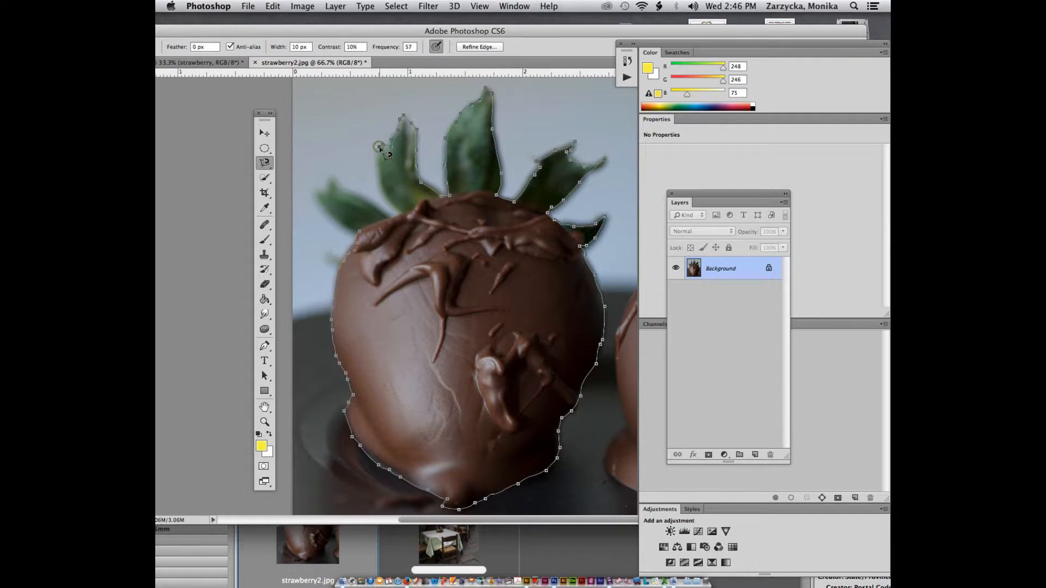
left_click(374, 173)
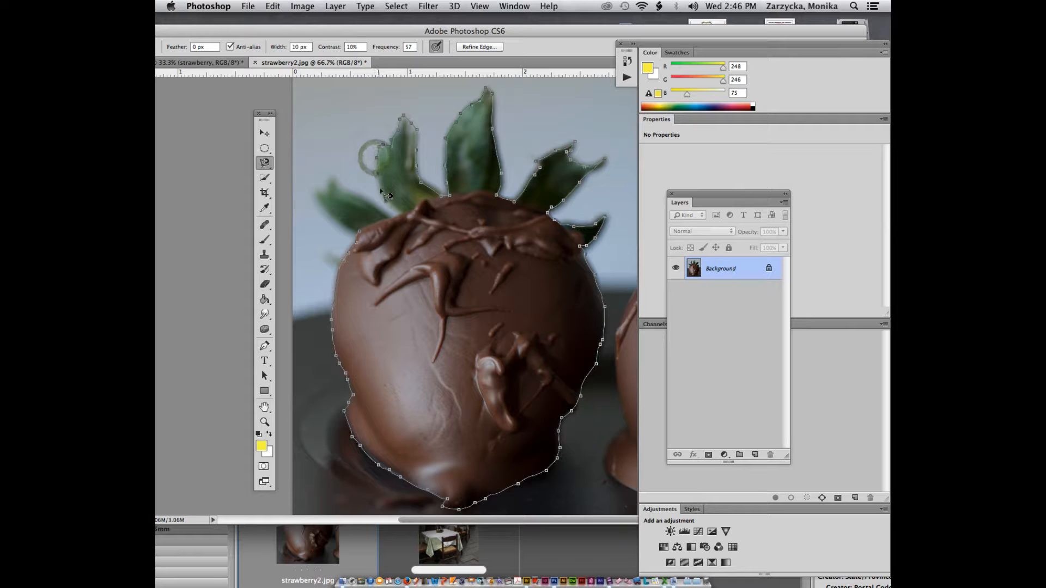
left_click(384, 191)
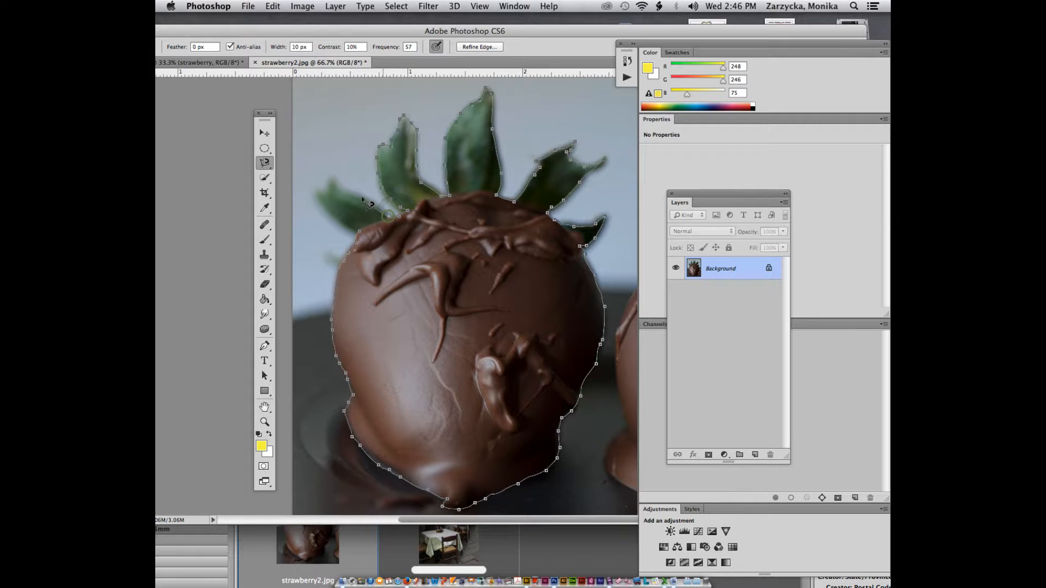
left_click(343, 187)
left_click(333, 176)
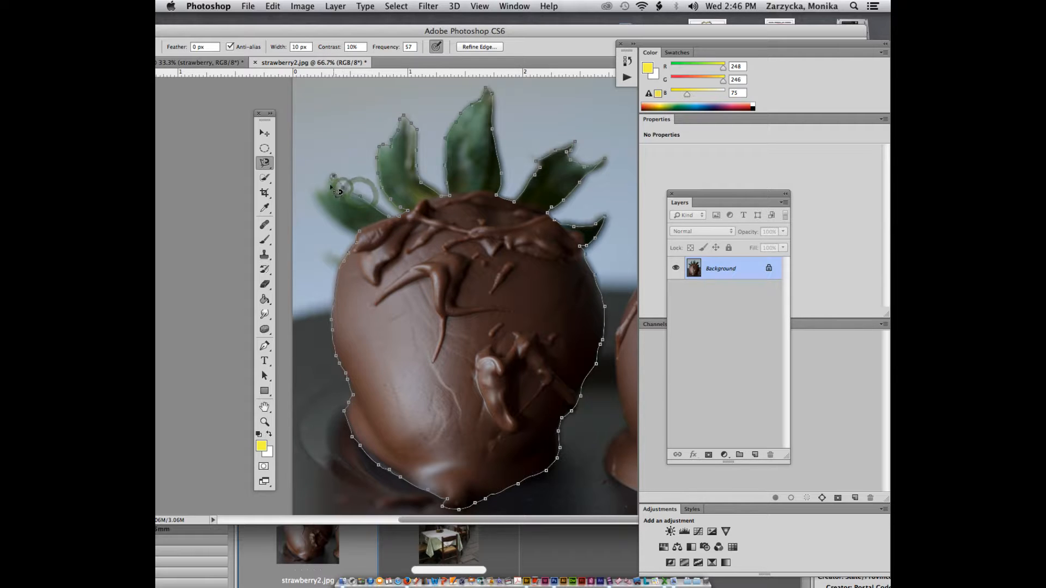
left_click(332, 187)
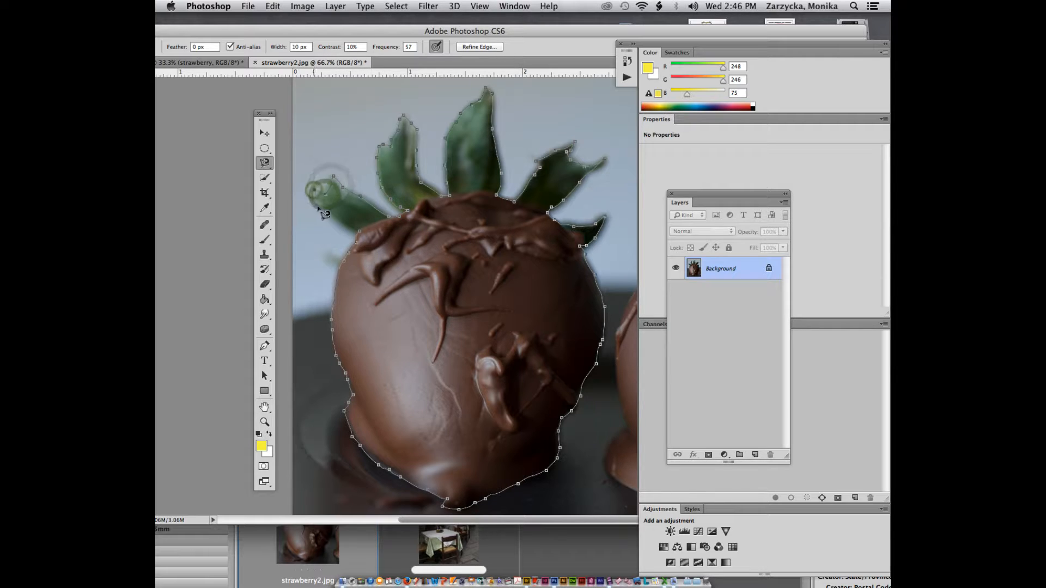
left_click(311, 193)
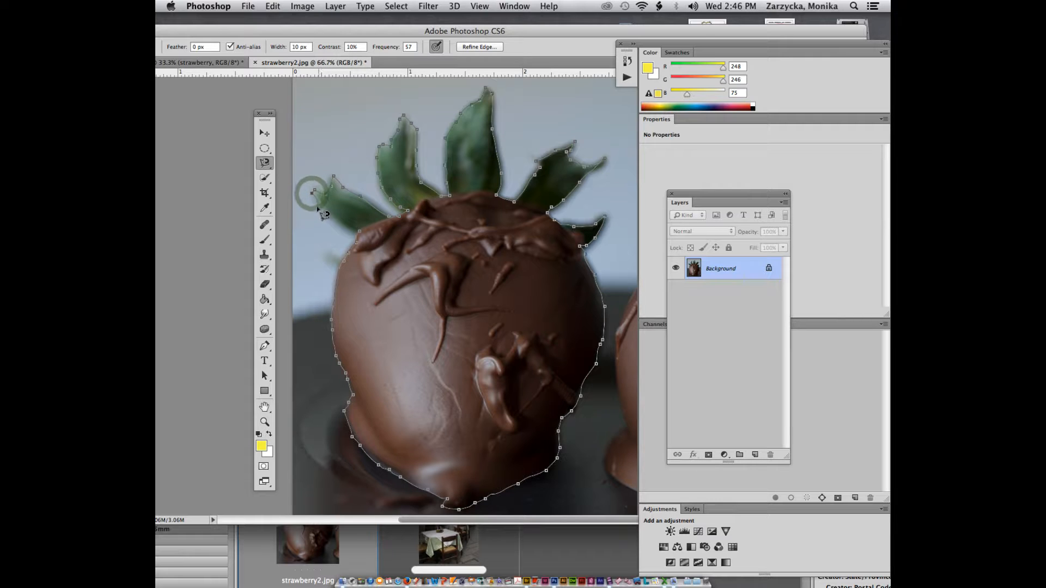
left_click(348, 226)
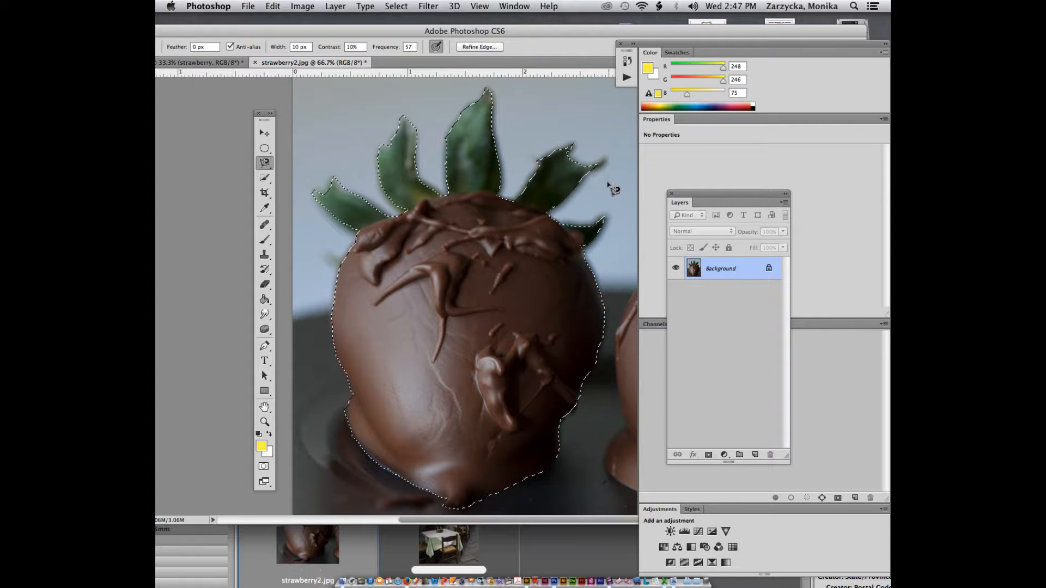
Step: Soften the strawberry selection with a 6.5 px Refine Edge radius and hide the Background layer
left_click(492, 47)
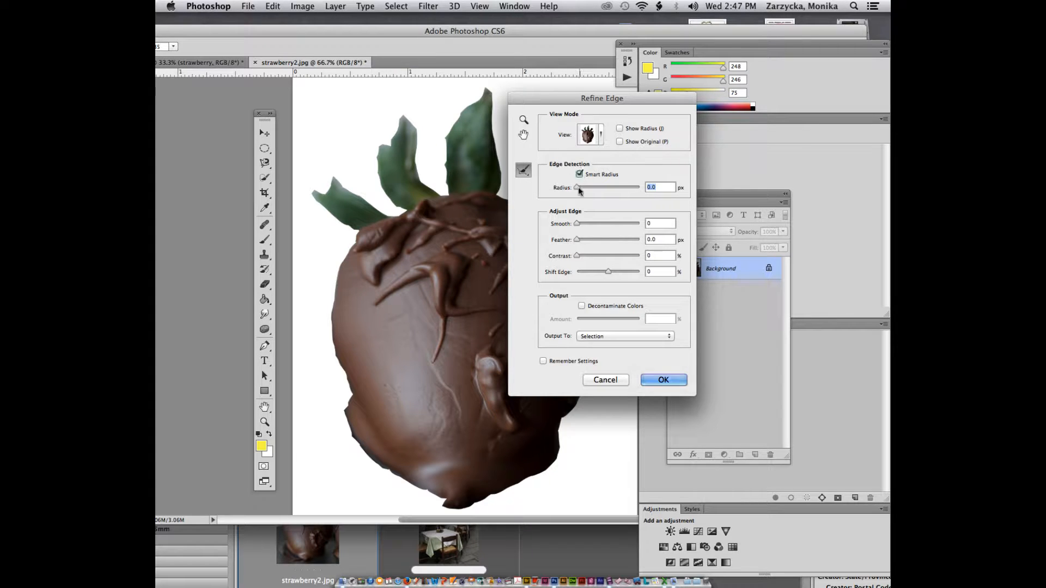
mouse_move(587, 189)
left_mouse_down()
mouse_move(574, 183)
mouse_move(594, 189)
left_mouse_up()
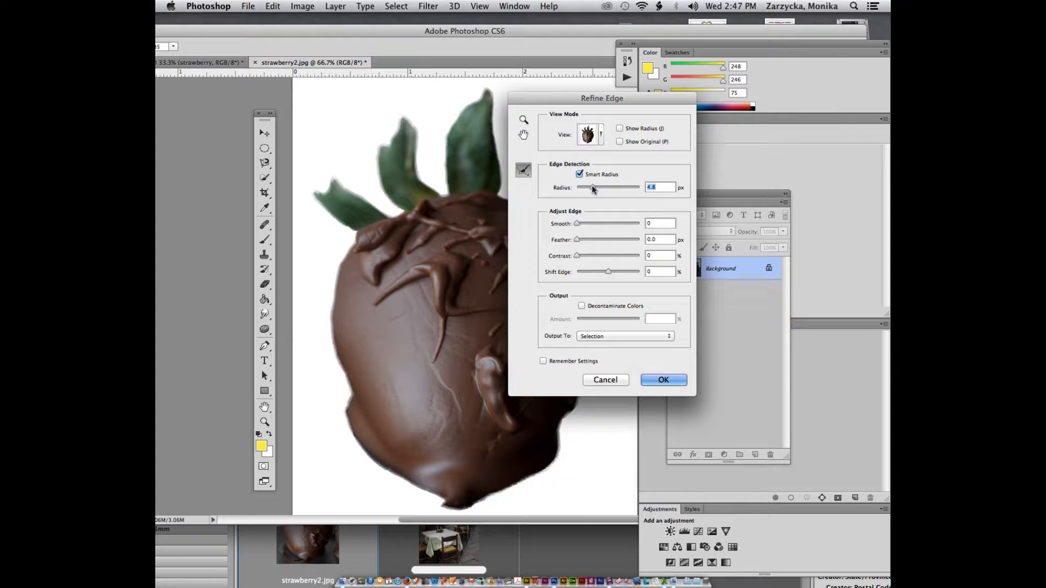
left_click_drag(592, 185, 596, 188)
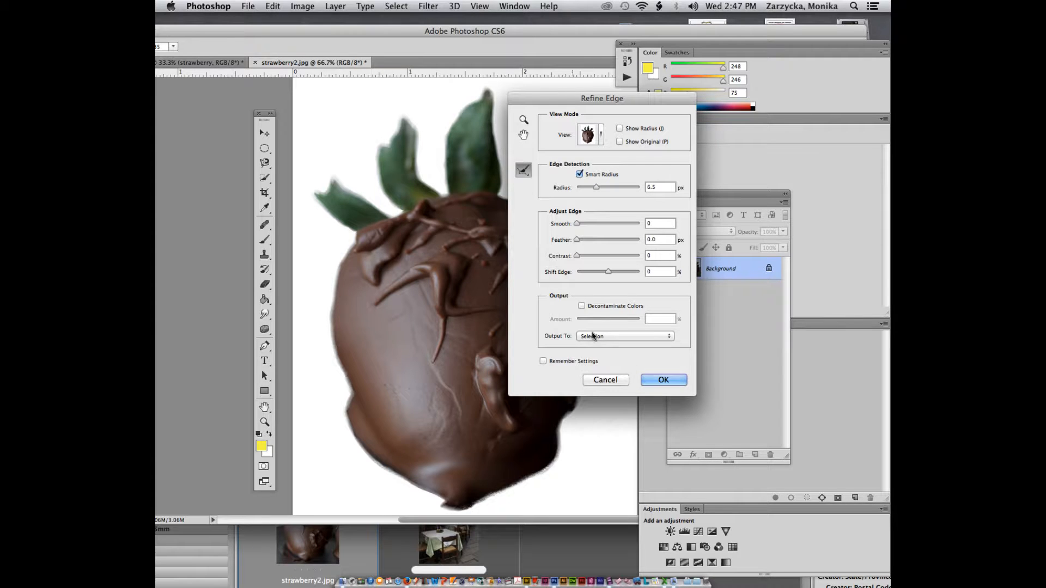
left_click(657, 379)
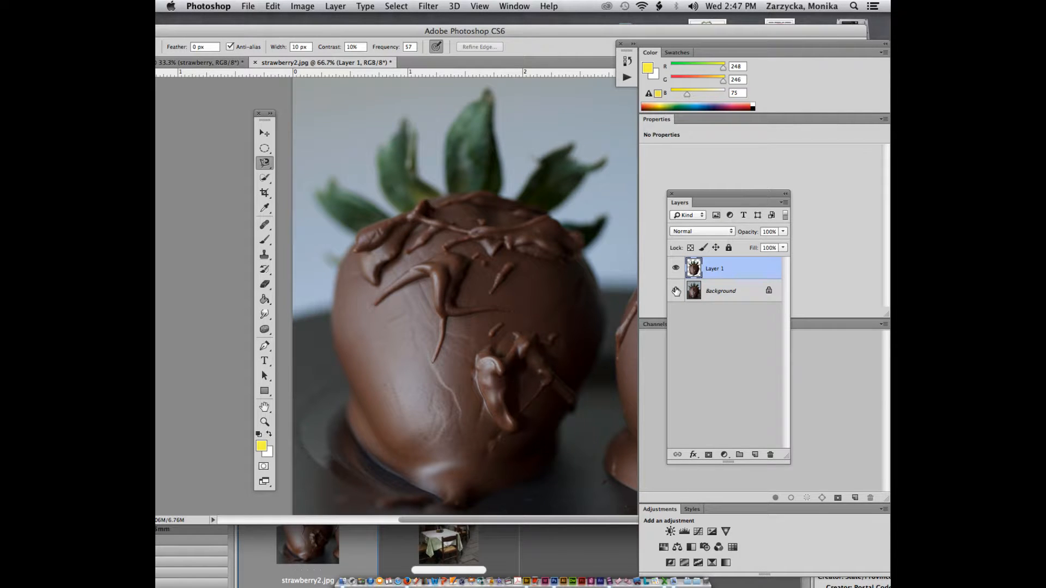
left_click(676, 290)
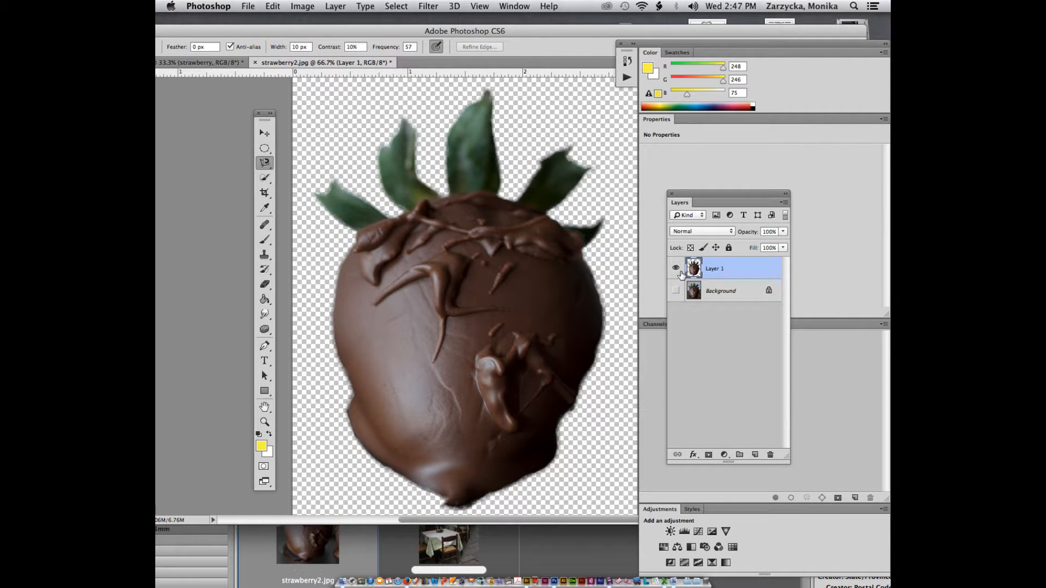
key("super+minus")
key("super+minus")
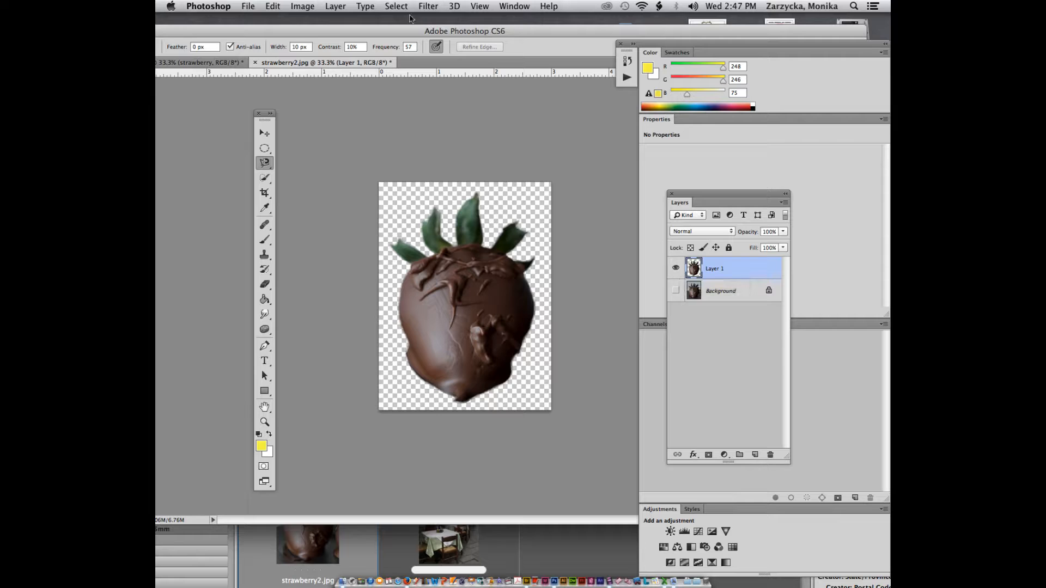
Step: Move the chocolate strawberry into the composite, scale it to about 18% and place it beside the red strawberry
left_click_drag(360, 62, 471, 23)
left_click(264, 132)
left_click_drag(484, 184, 429, 273)
key("super+t")
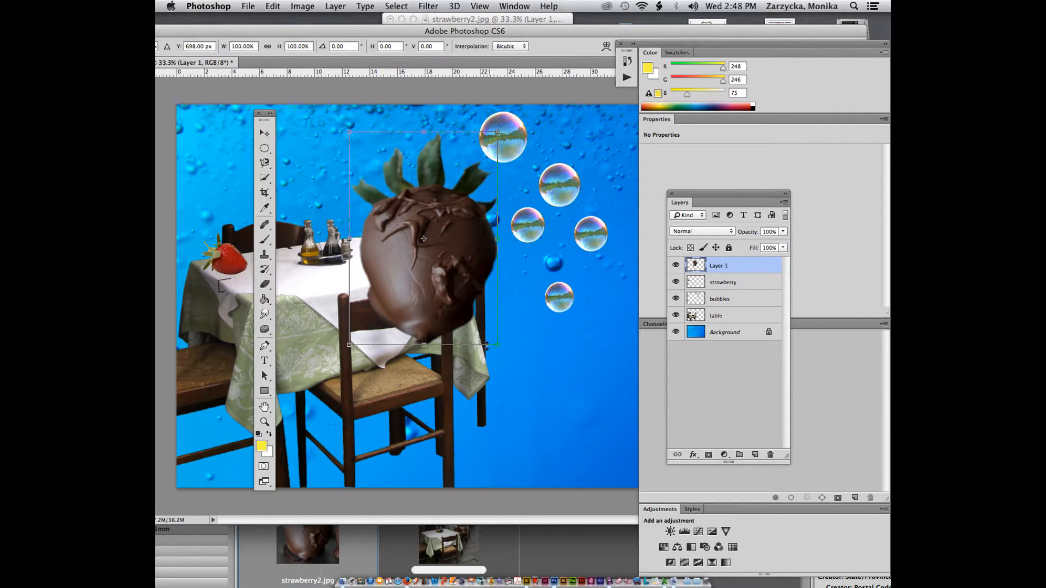
left_click_drag(497, 345, 402, 250)
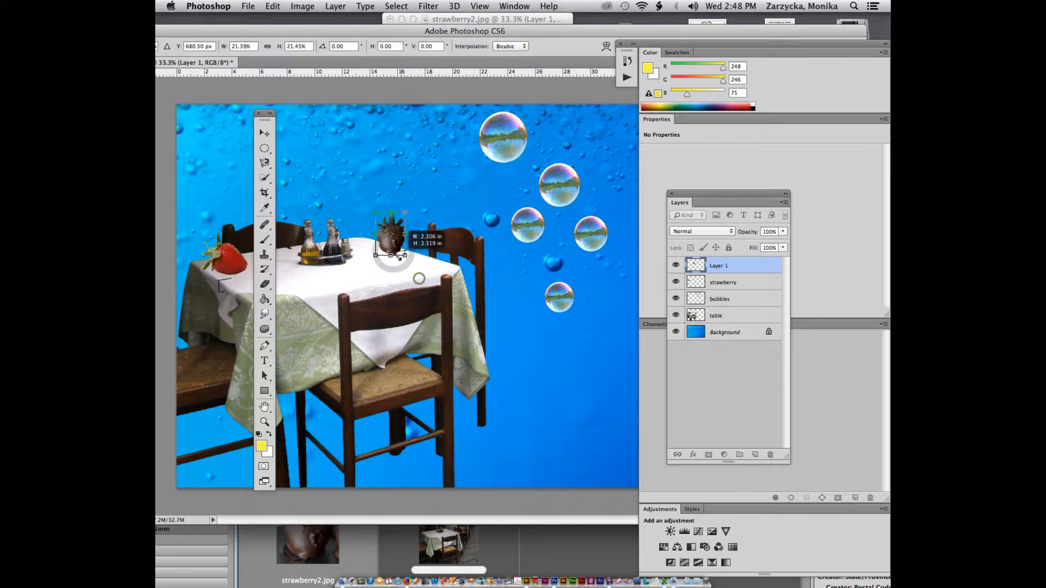
left_click_drag(248, 273, 241, 270)
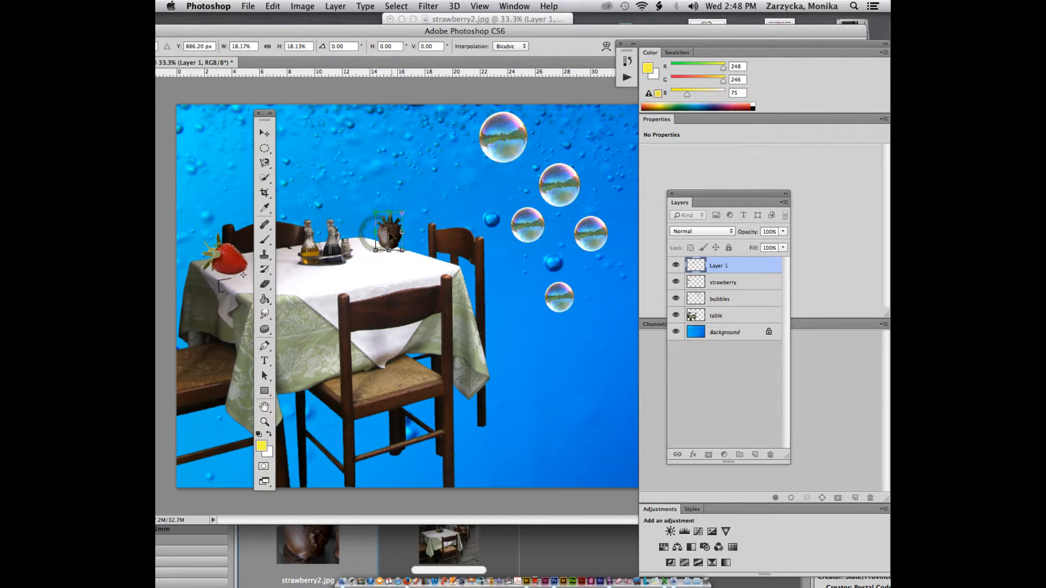
left_click_drag(264, 116, 182, 123)
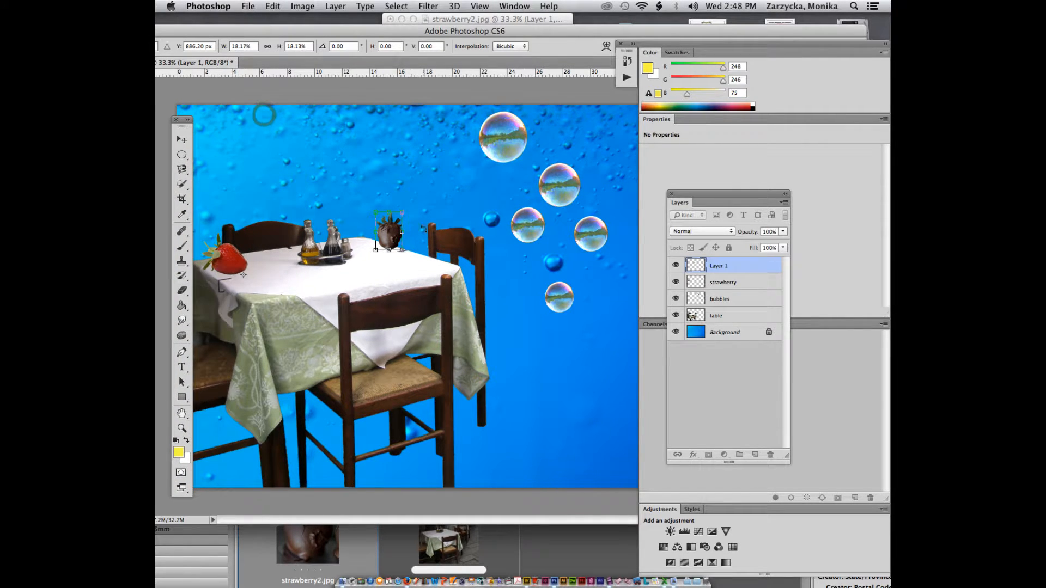
left_click_drag(383, 244, 252, 286)
key("Return")
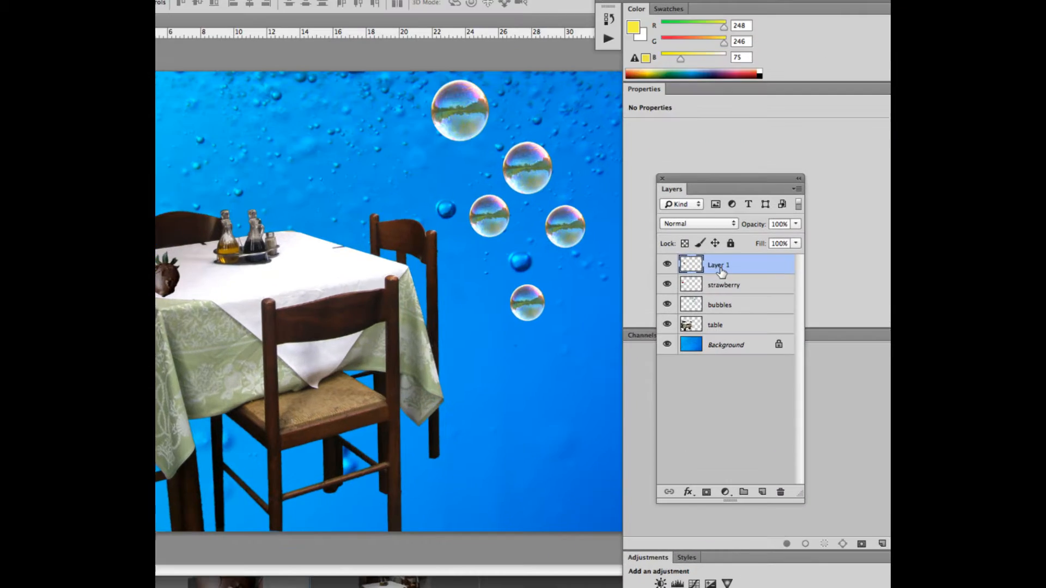
Step: Rename Layer 1 to 'chocolate strawberry' and close strawberry2.jpg without saving
double_click(720, 266)
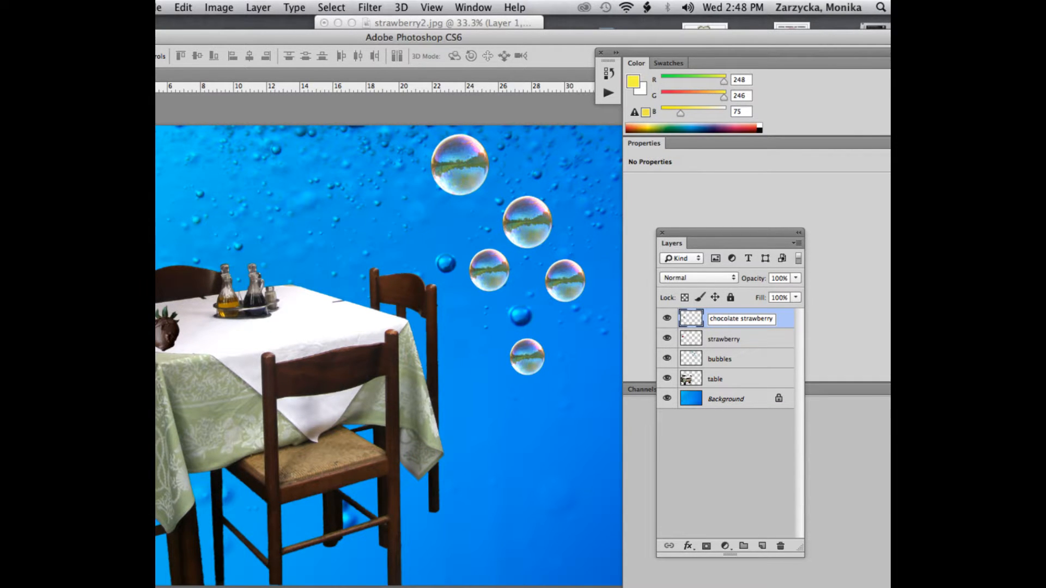
key("Return")
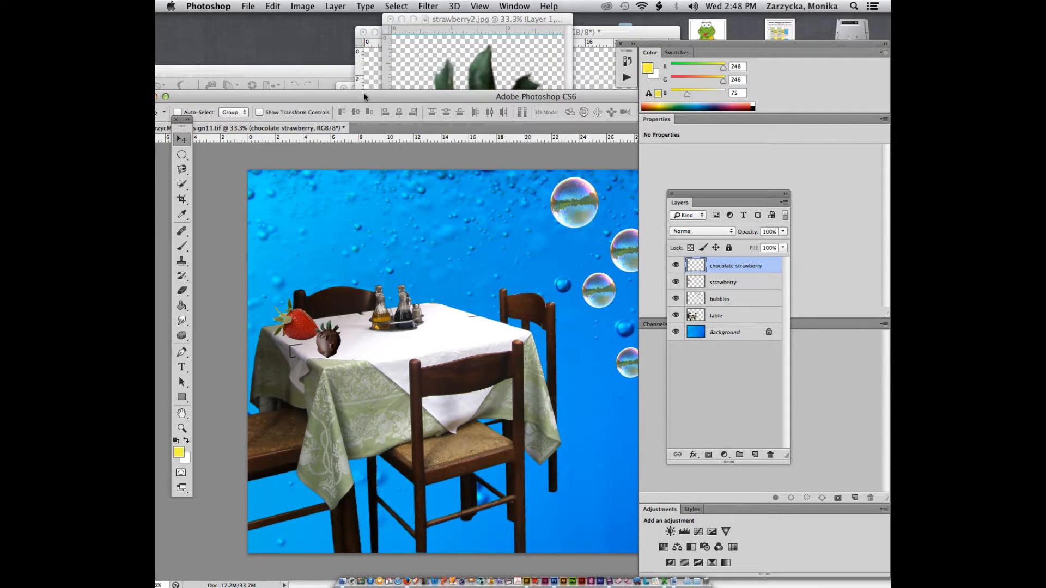
left_click(438, 56)
left_click(390, 20)
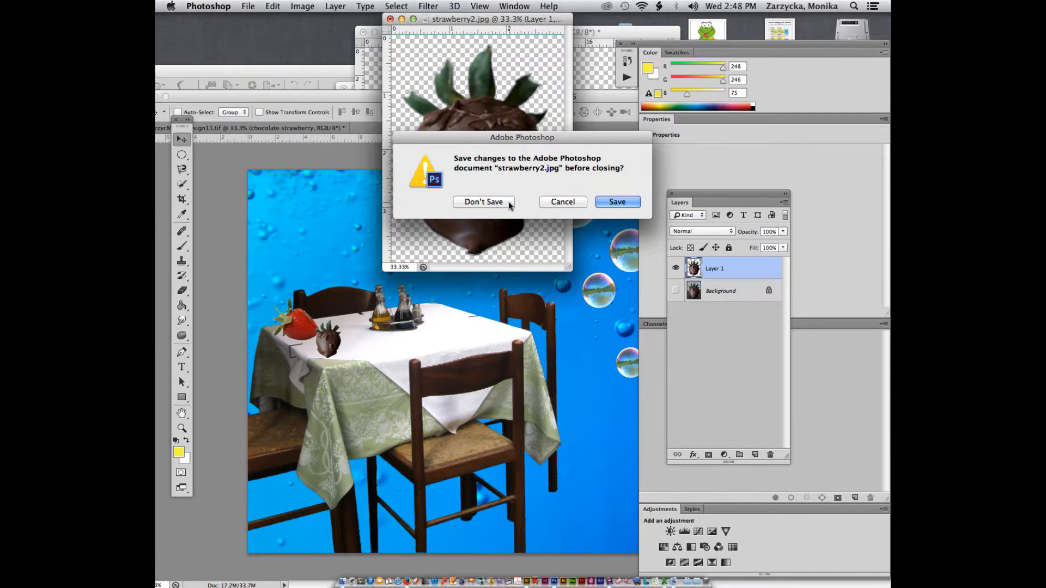
left_click(510, 203)
double_click(353, 97)
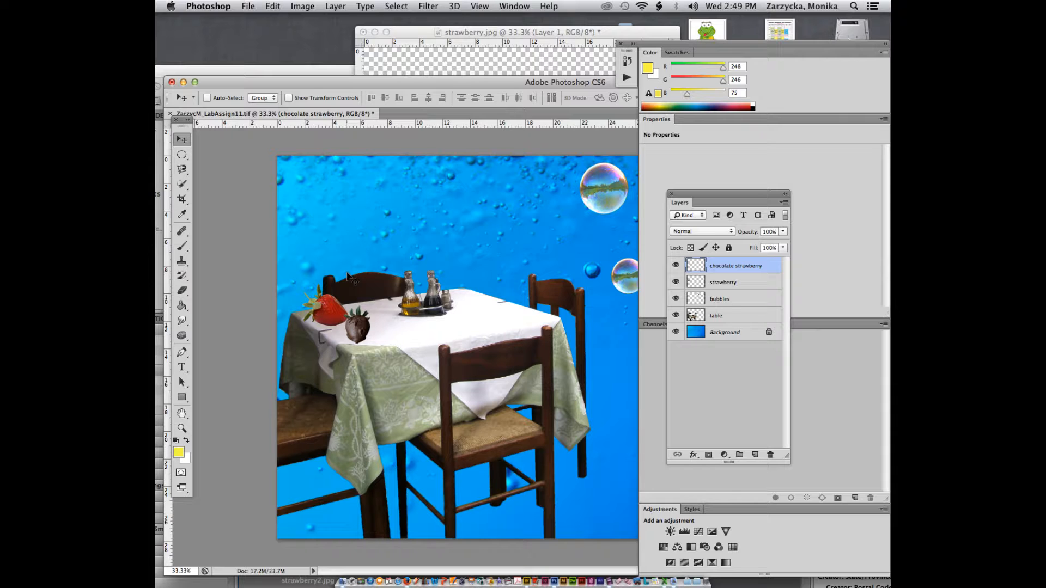
Step: Save the composite as a layered TIFF, accepting the TIFF options and layers alert
key("super+s")
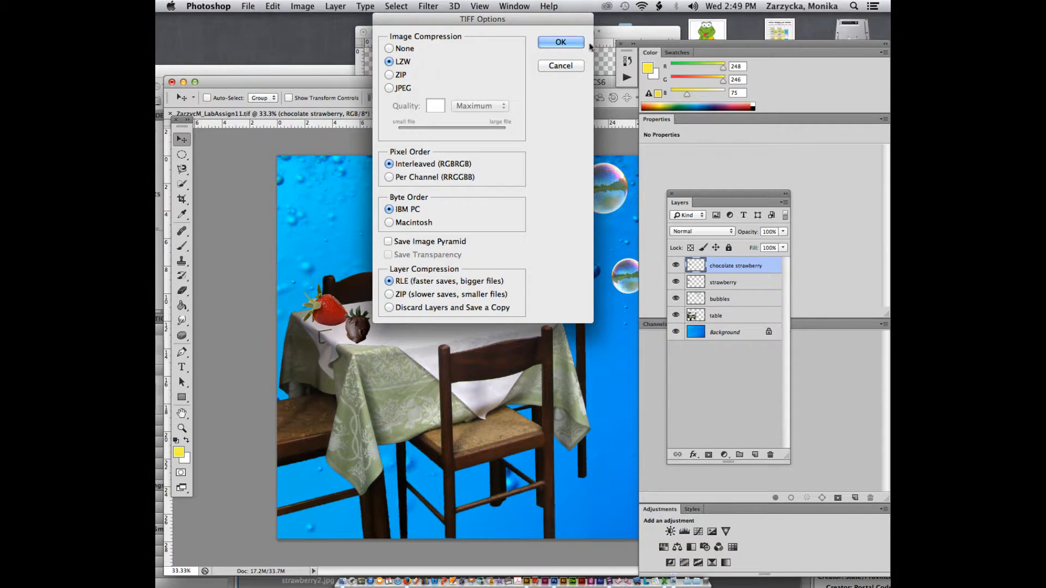
left_click(561, 43)
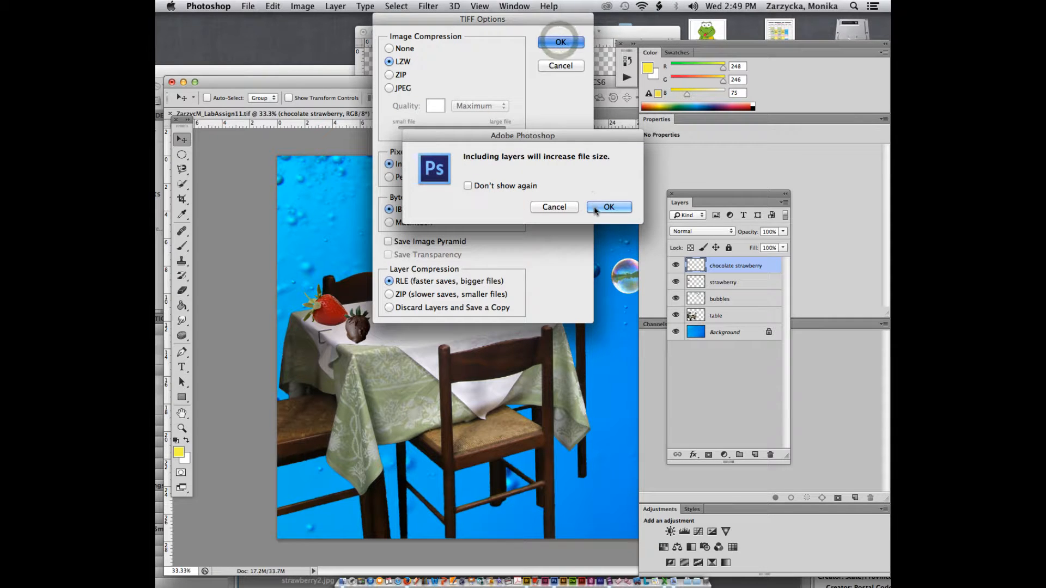
left_click(596, 209)
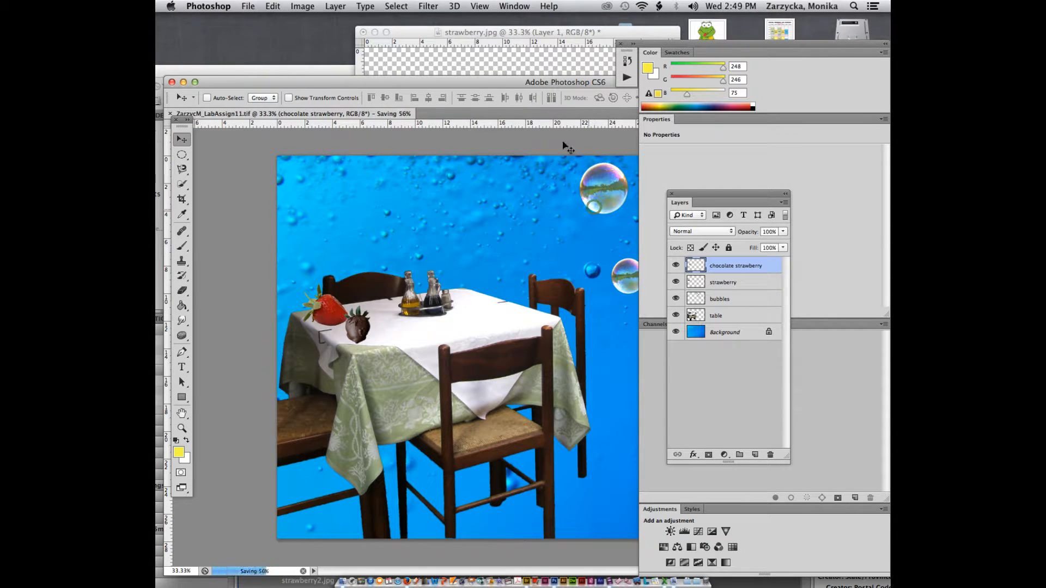
left_click_drag(373, 84, 376, 179)
Step: Close strawberry.jpg and bubble.jpg without saving and switch to Adobe Bridge
left_click(365, 105)
left_click(363, 32)
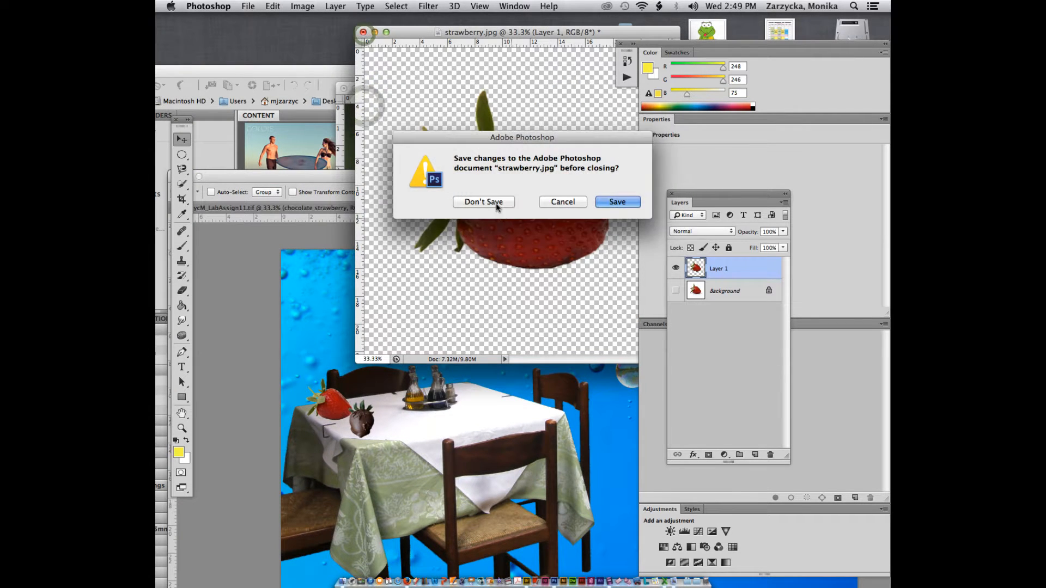
left_click(496, 204)
left_click(357, 111)
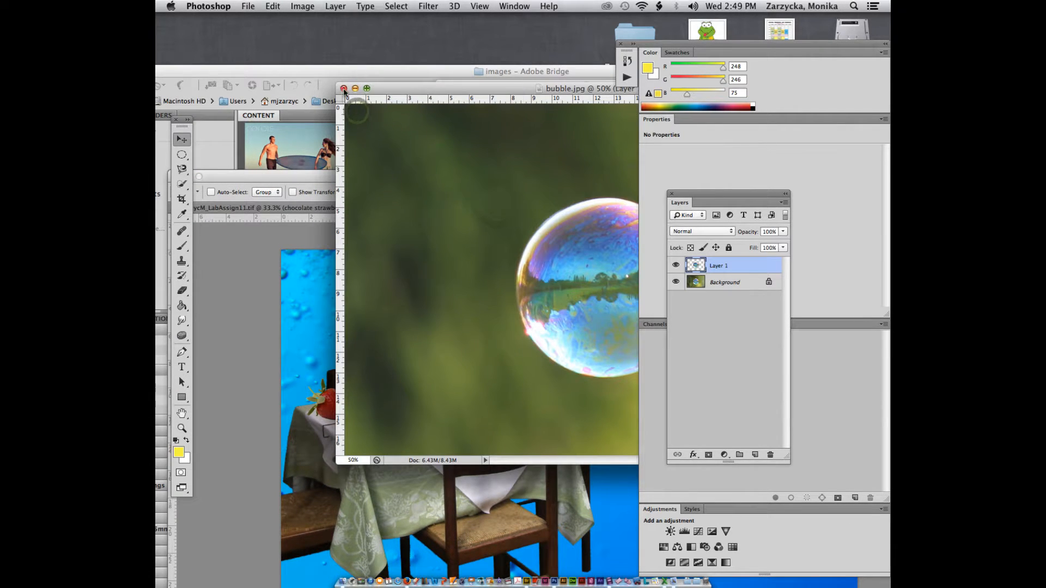
left_click(344, 88)
left_click(497, 201)
left_click(396, 79)
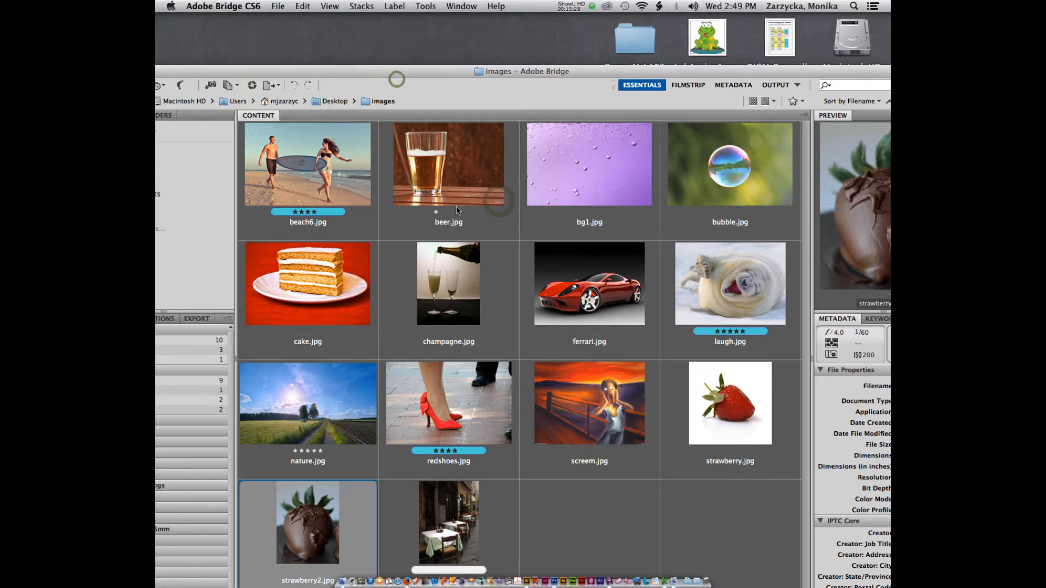
Step: Quit the accidentally launched Photoshop CC and open beer.jpg in Photoshop CS6 instead
left_click(446, 188)
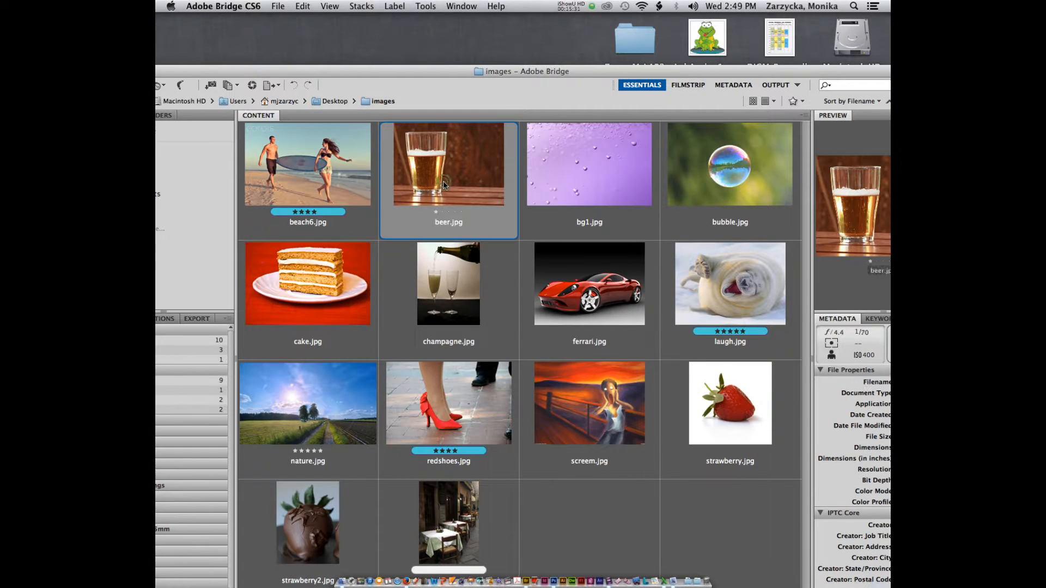
double_click(444, 185)
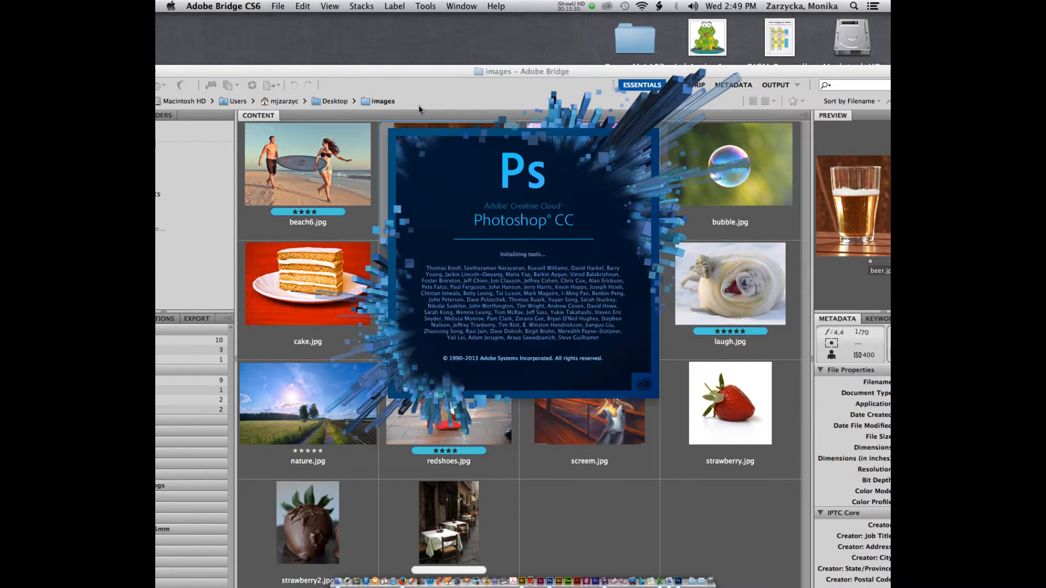
left_click(418, 106)
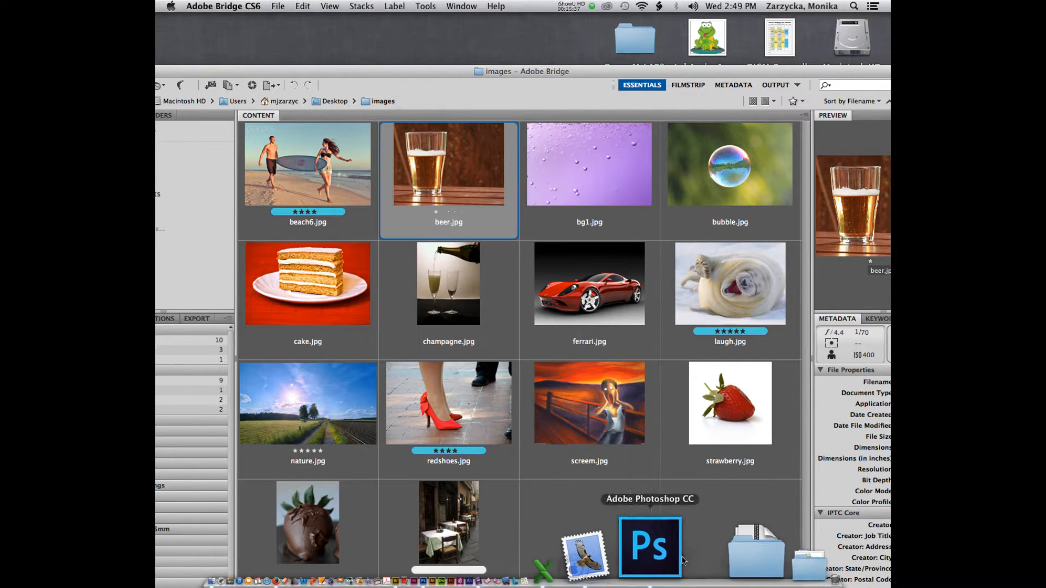
right_click(686, 556)
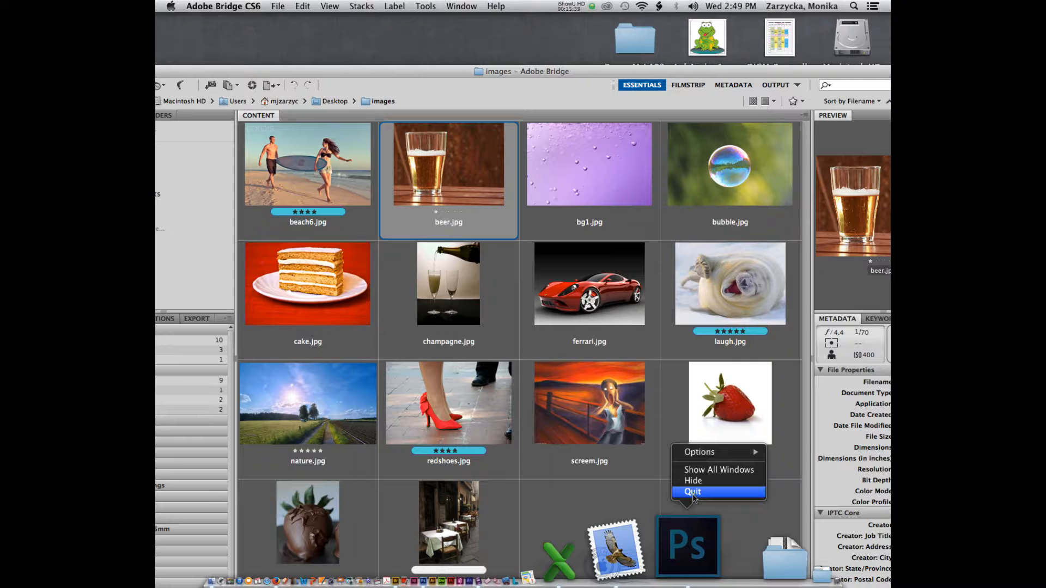
left_click(693, 492)
left_click_drag(460, 215, 551, 572)
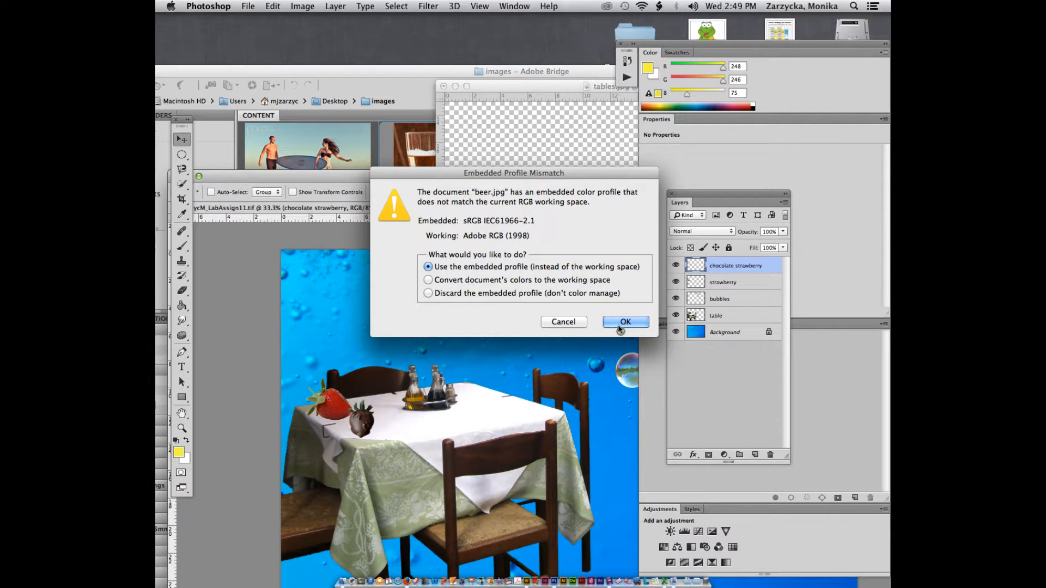
Step: Open beer.jpg with its embedded profile and Quick Select the whole glass, foam and base
left_click(622, 323)
left_click_drag(468, 177, 398, 79)
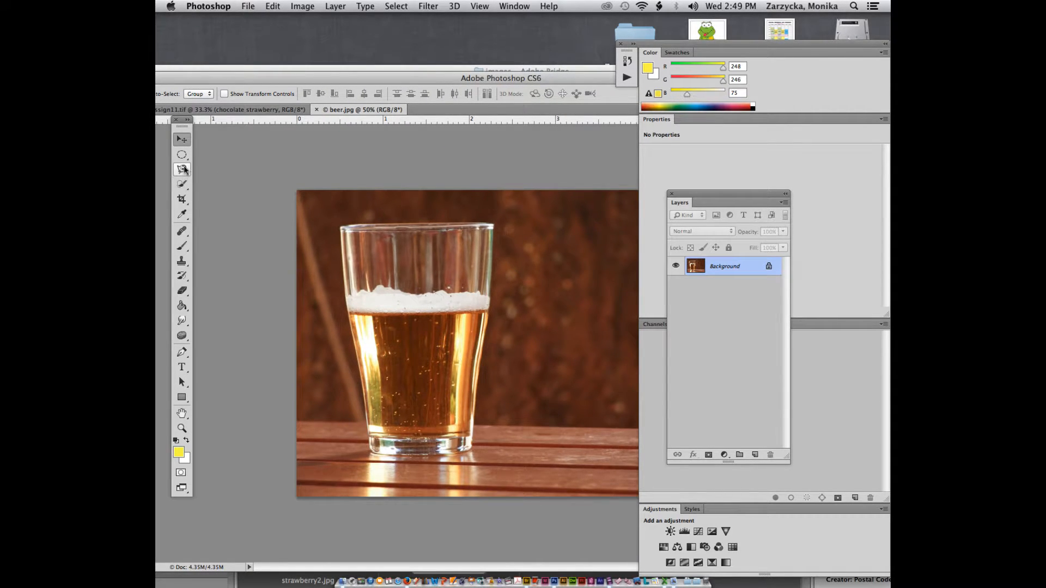
left_click(183, 185)
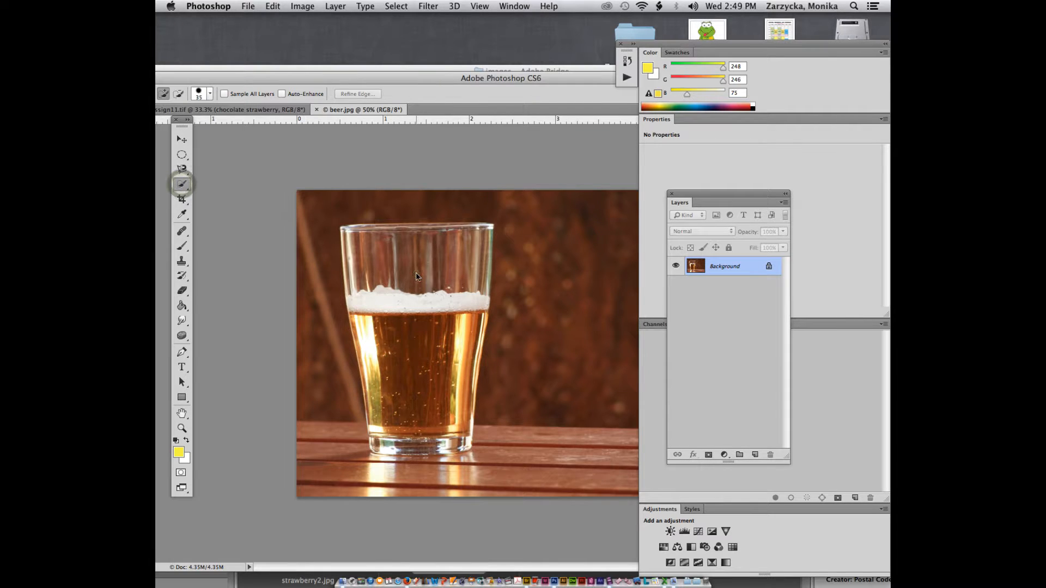
left_click_drag(420, 319, 412, 362)
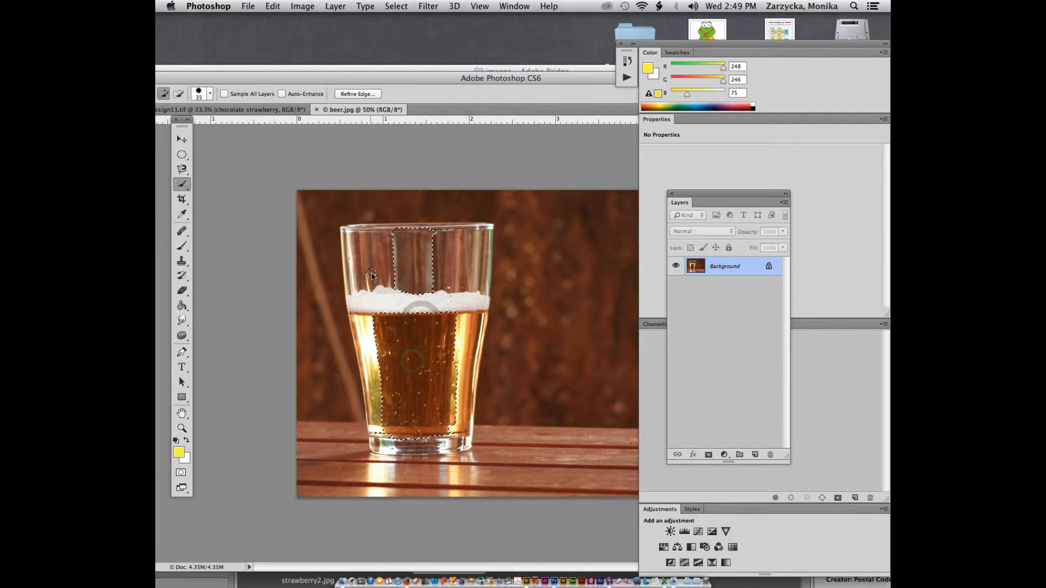
left_click_drag(371, 275, 367, 327)
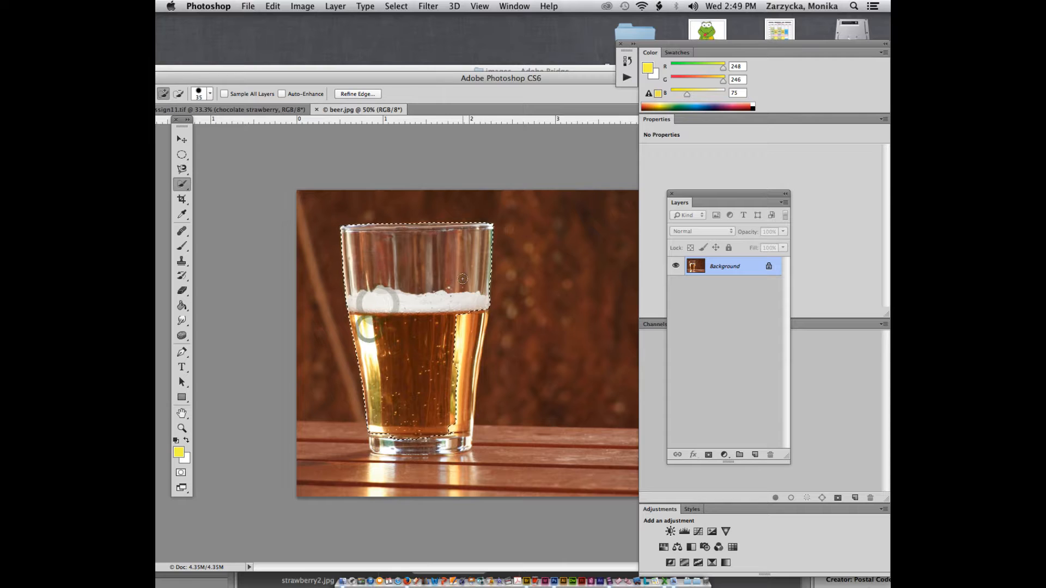
left_click(462, 353)
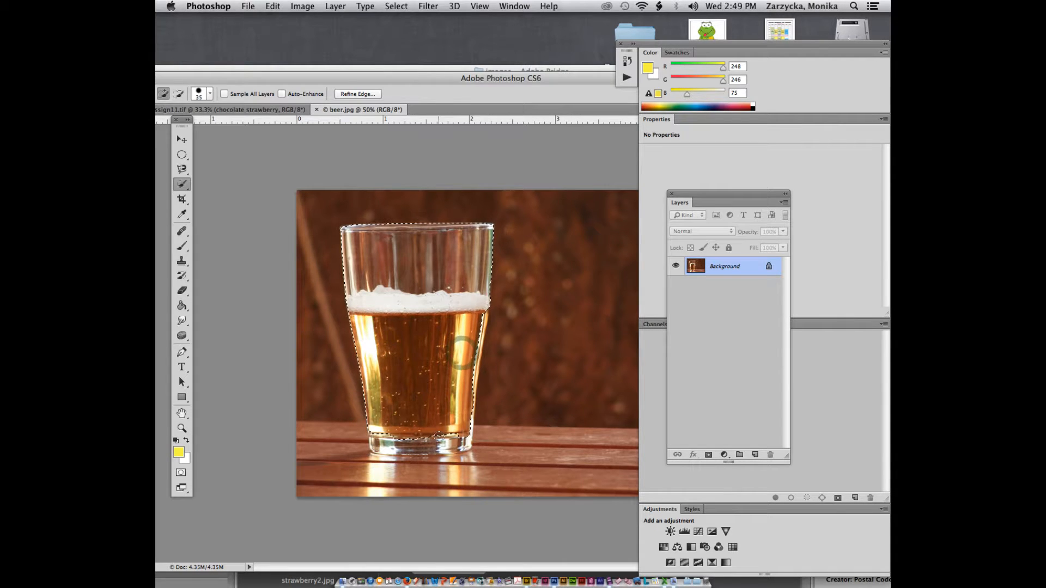
left_click_drag(443, 439, 395, 452)
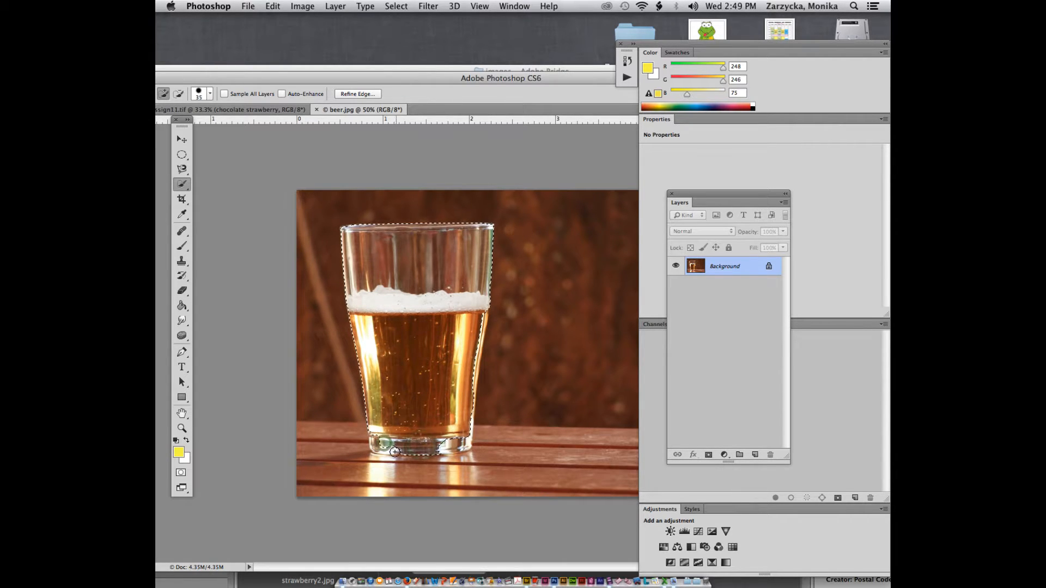
left_click(380, 444)
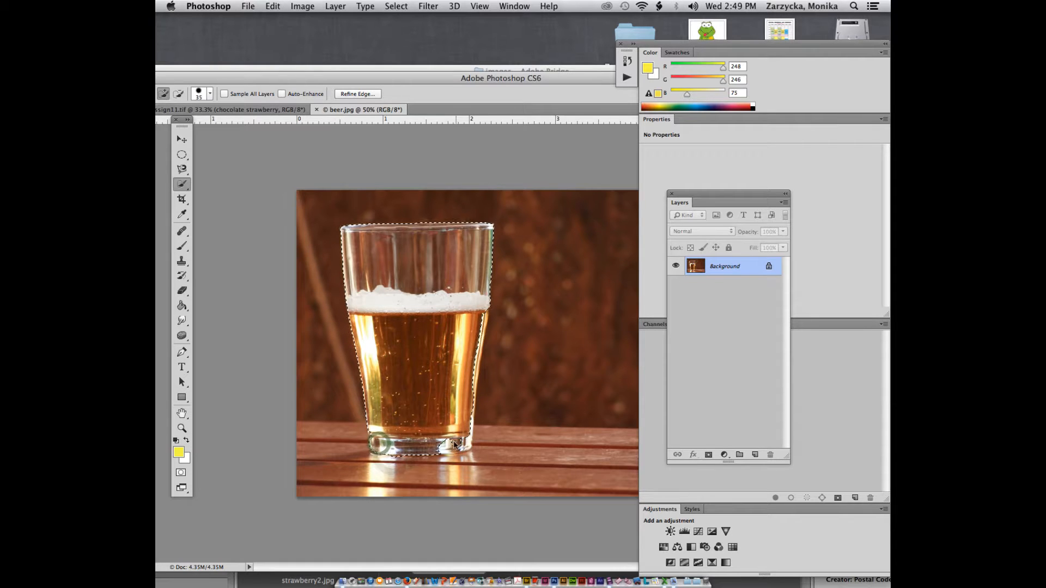
left_click(462, 442)
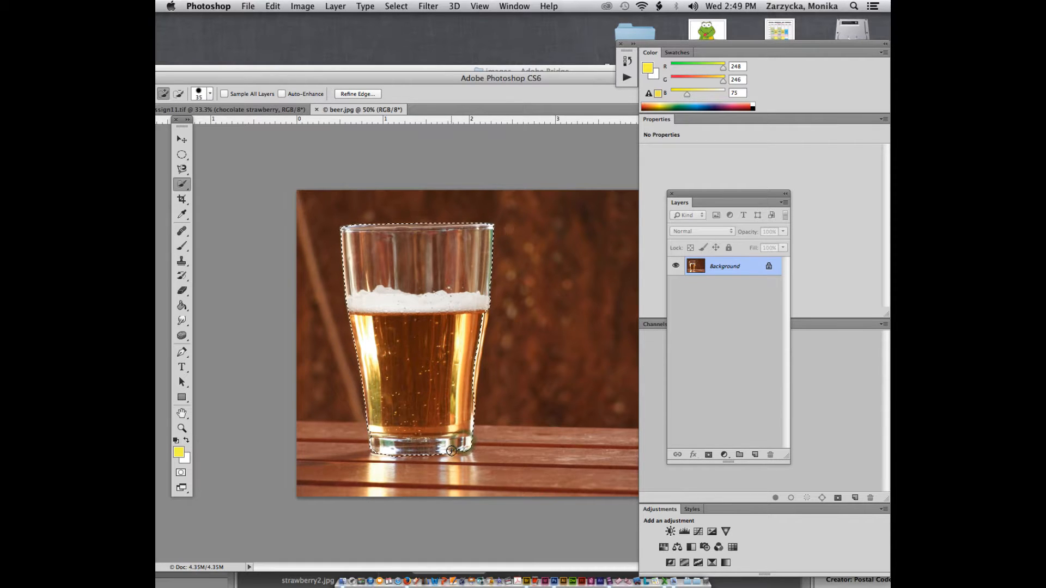
left_click(452, 456)
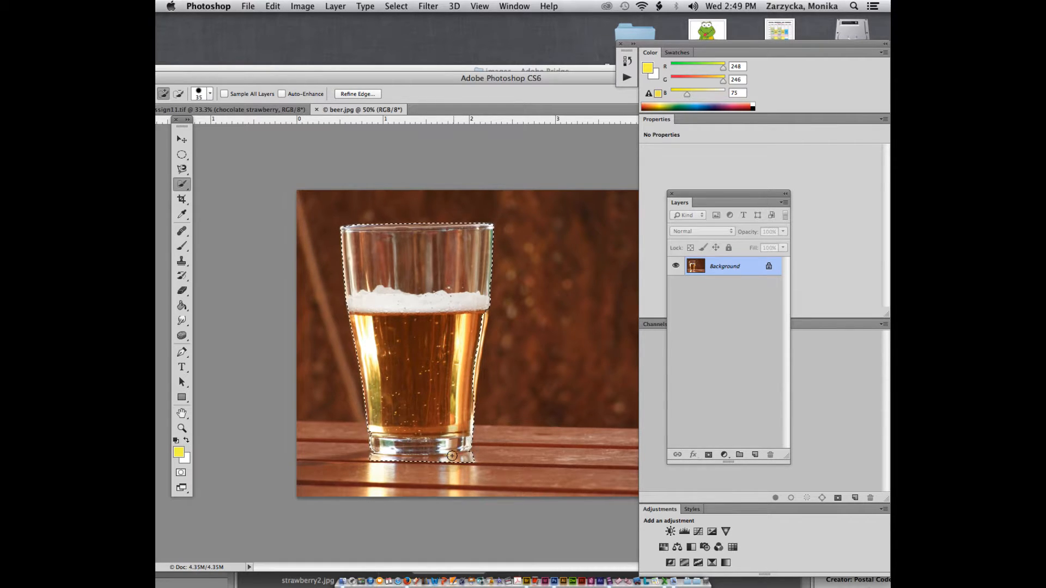
key("super+equal")
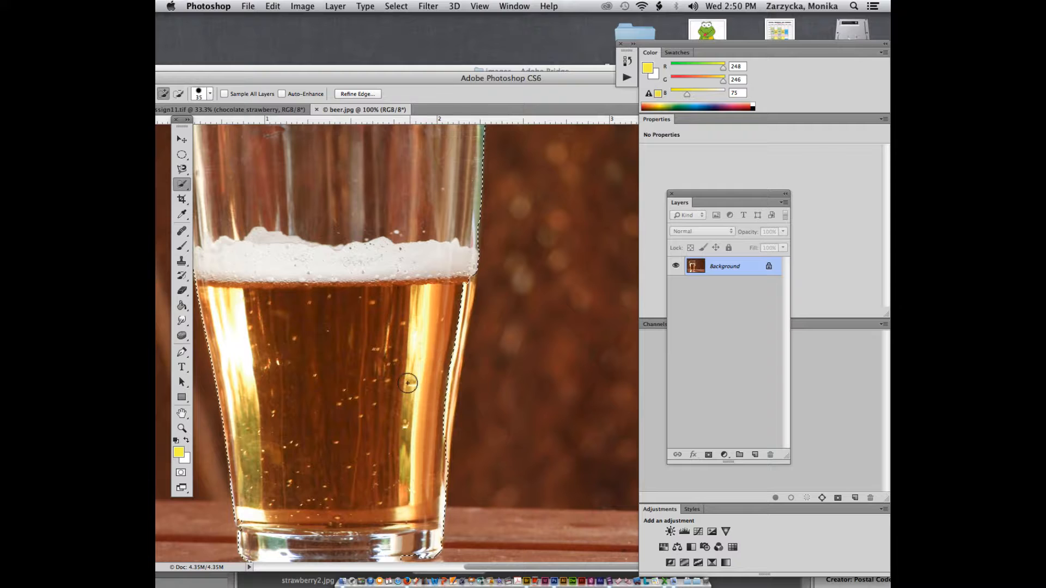
Step: Check the image size, add the glass's bright right edge and undo a stray table strip
key("super+alt+i")
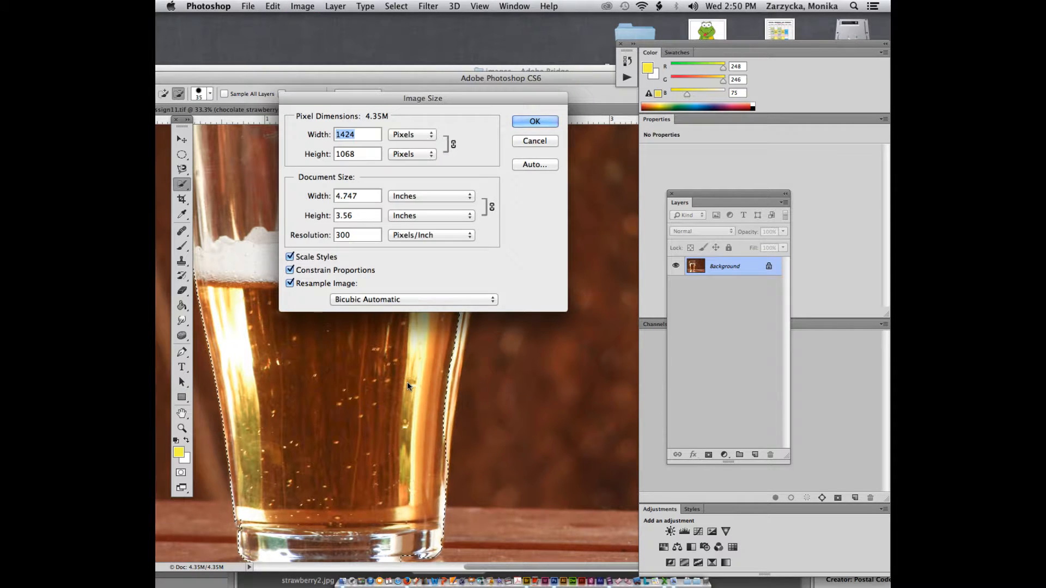
left_click(533, 141)
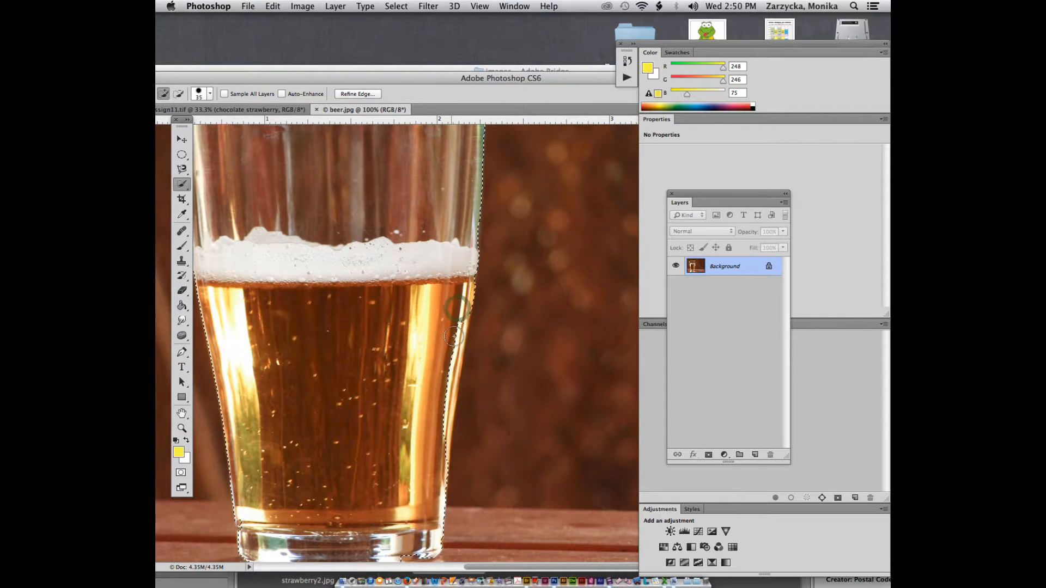
left_click_drag(453, 335, 451, 356)
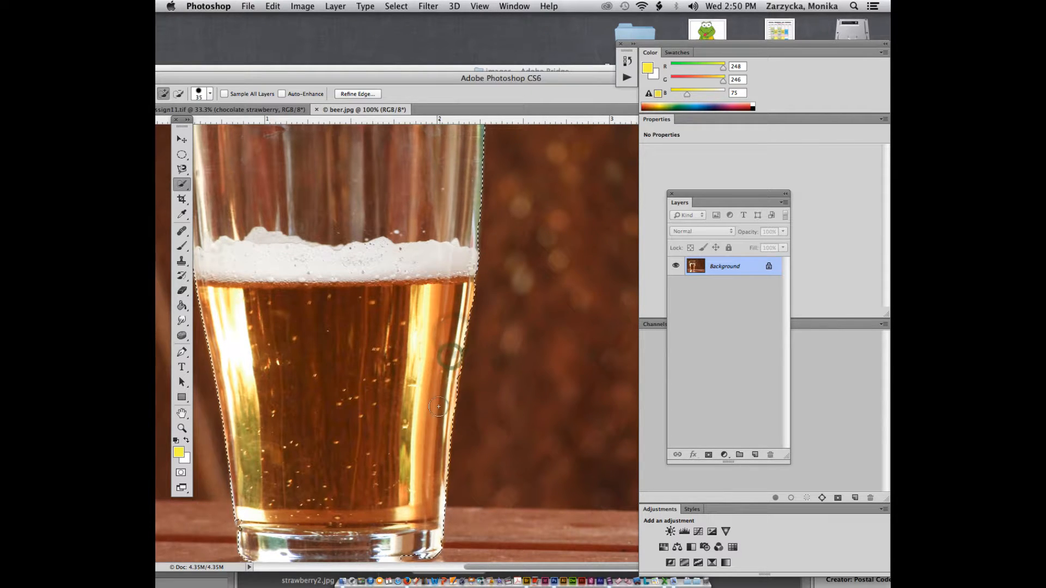
scroll(443, 405, "up", 3)
scroll(344, 426, "down", 8)
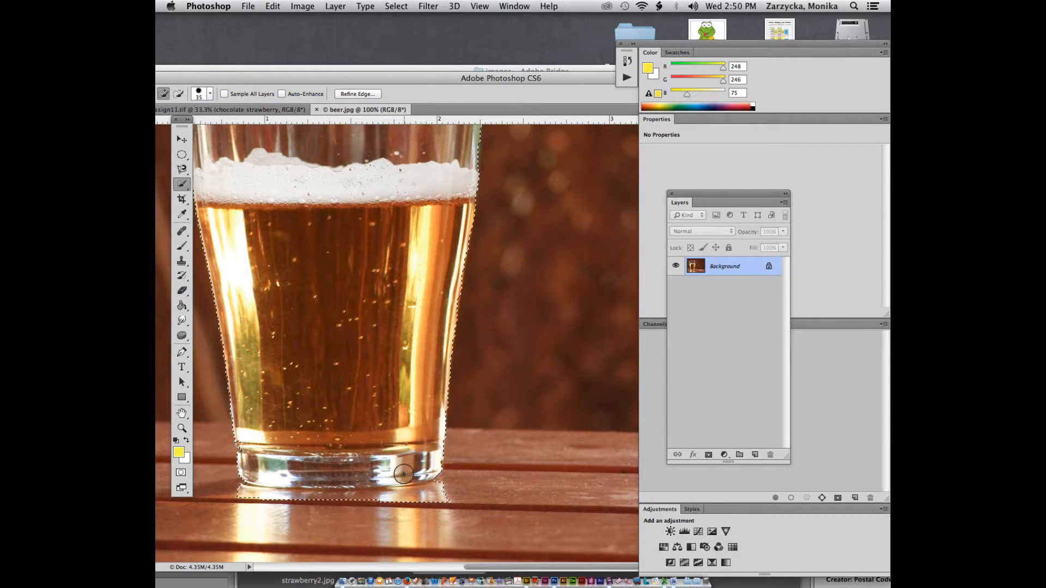
left_click(403, 472)
key("super+z")
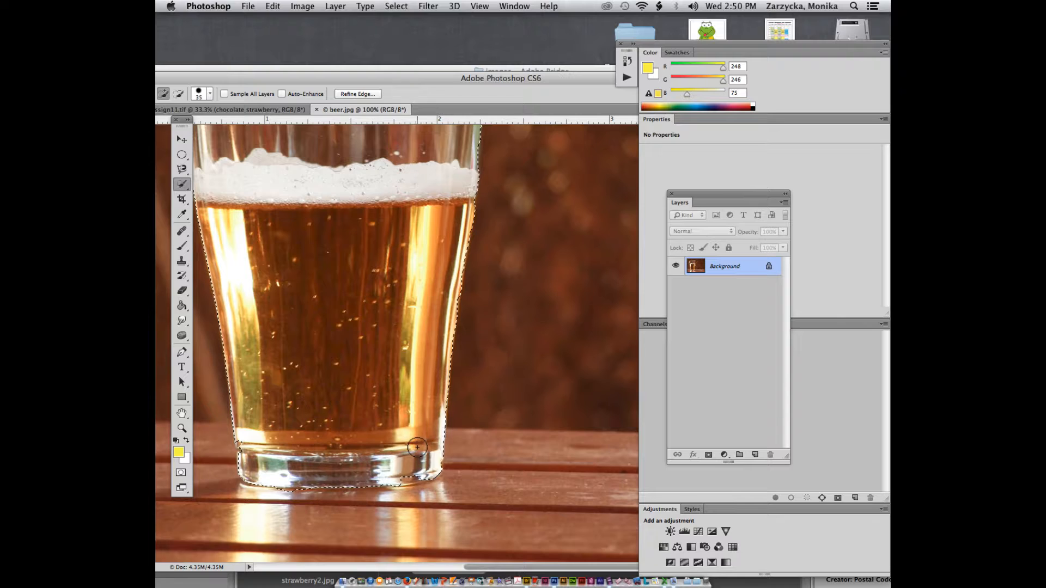
scroll(327, 469, "up", 3)
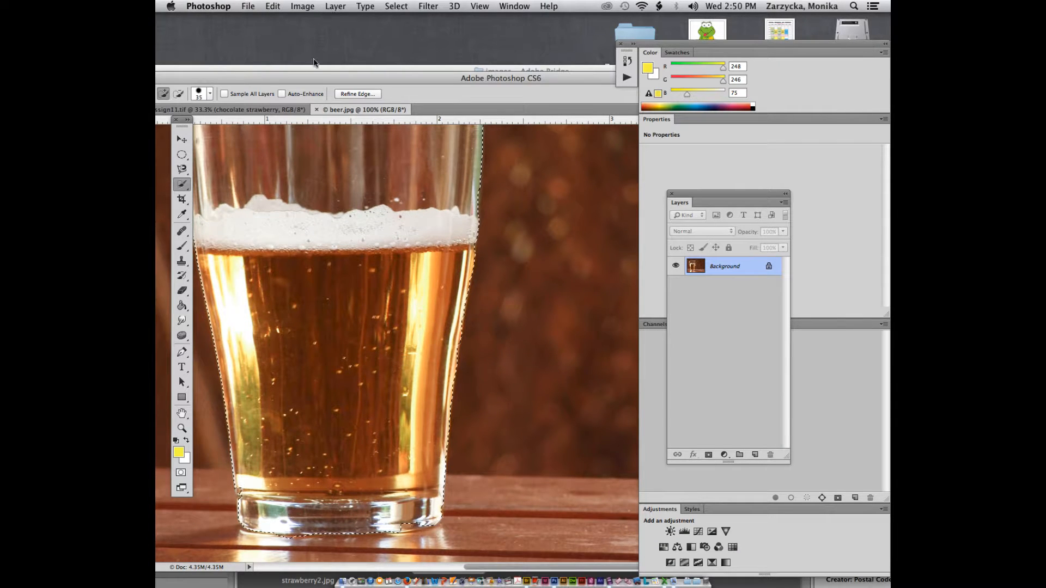
left_click_drag(317, 68, 359, 31)
scroll(341, 198, "up", 5)
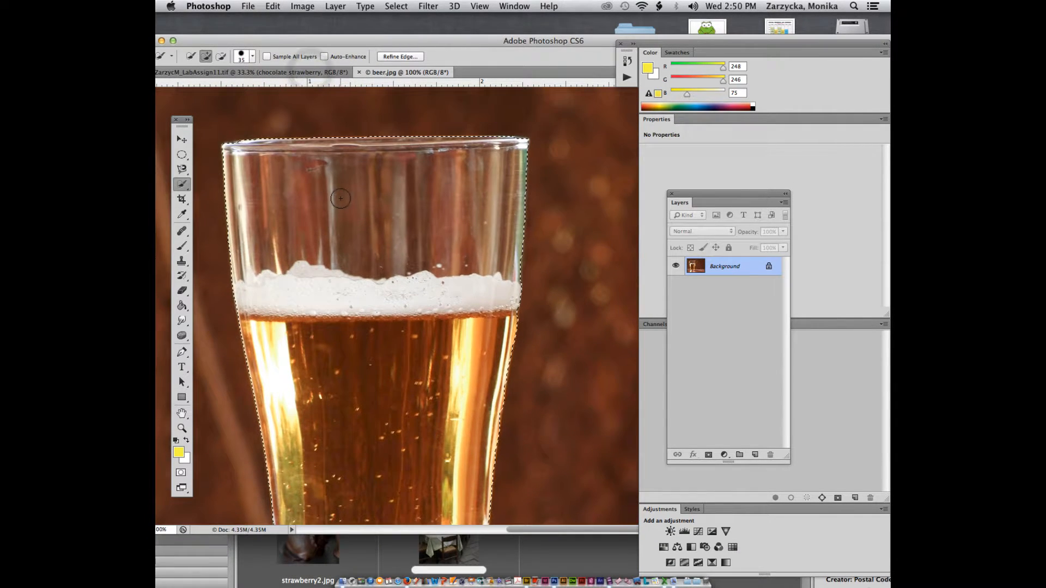
Step: Lasso-add and trim small areas around the glass base's bottom-left and bottom-right corners
left_click(182, 169)
left_click(206, 167)
key("z")
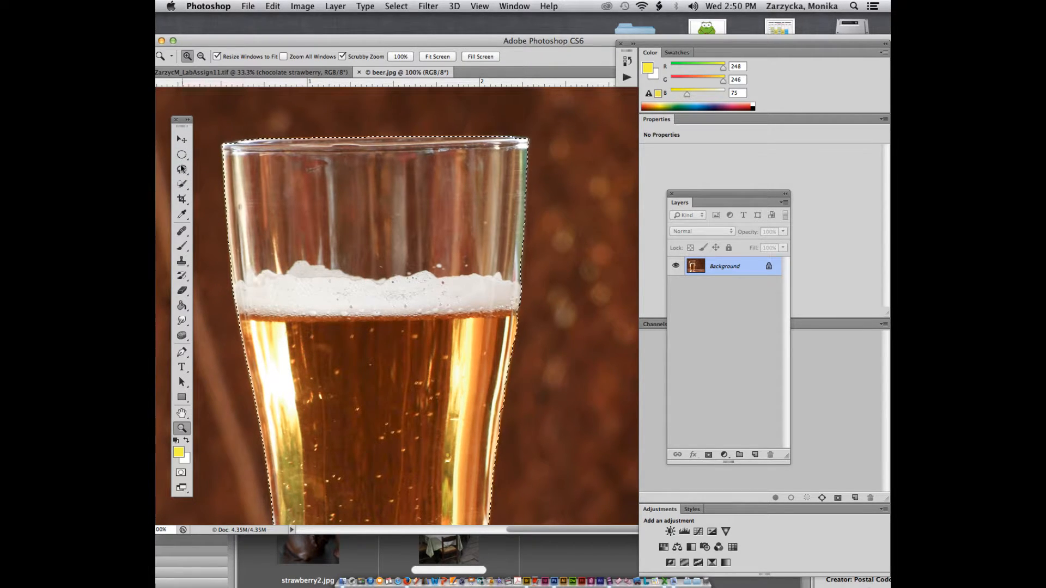
key("l")
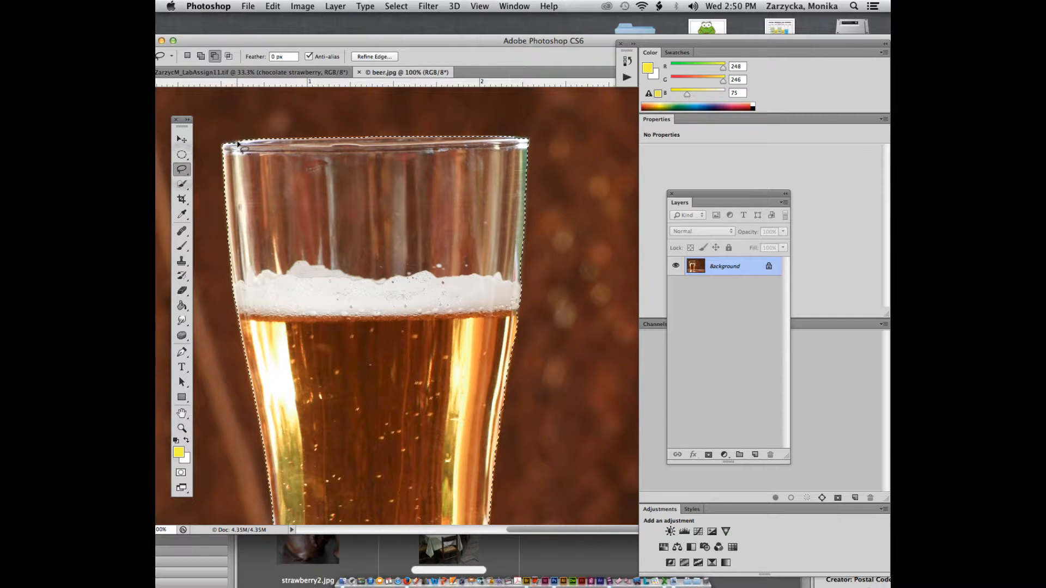
key("shift")
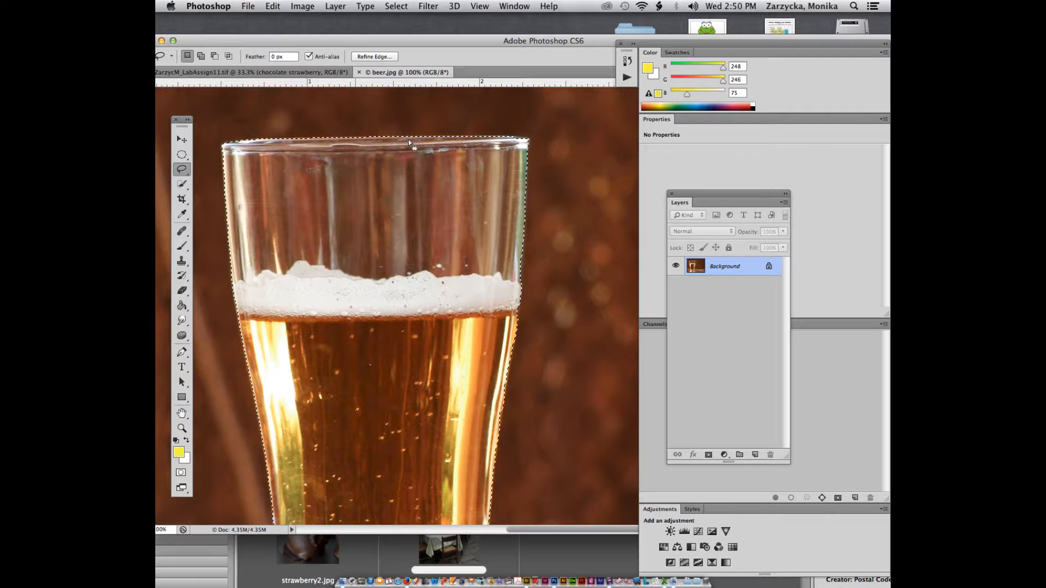
scroll(420, 165, "down", 10)
key("shift")
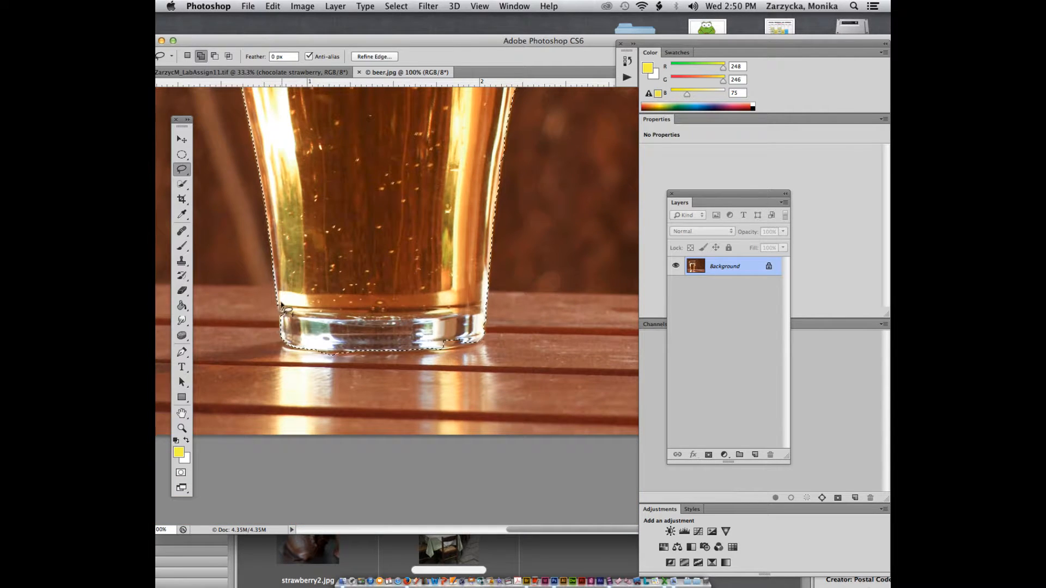
left_click_drag(277, 307, 282, 318)
key("shift")
left_click_drag(280, 336, 281, 333)
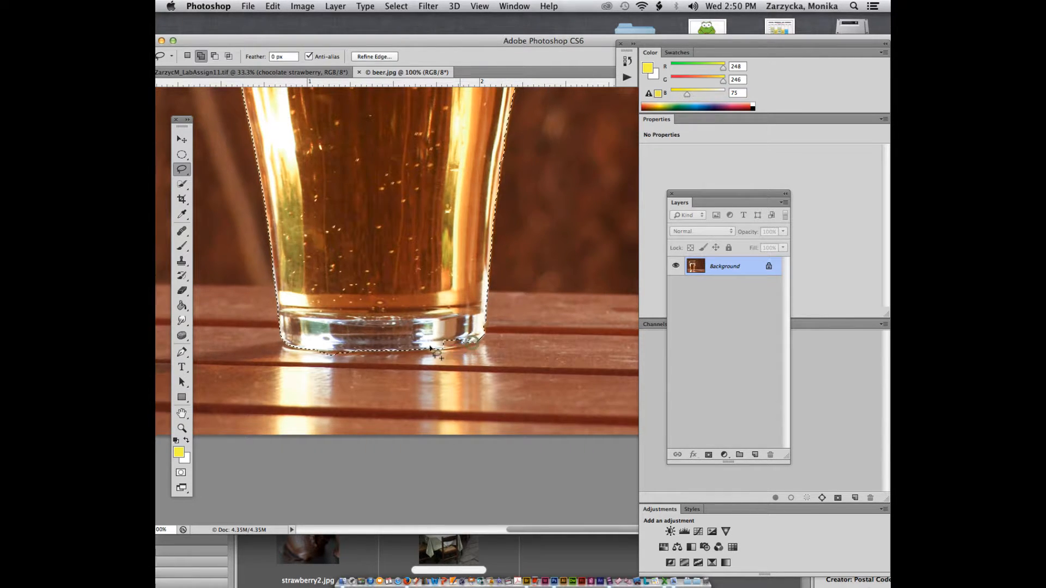
left_click_drag(430, 347, 475, 342)
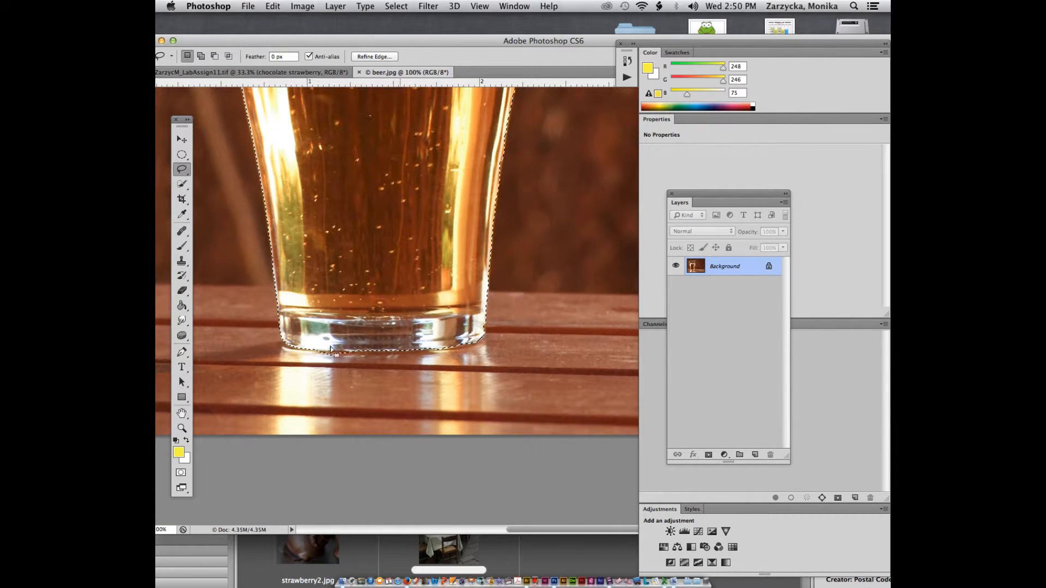
key("alt")
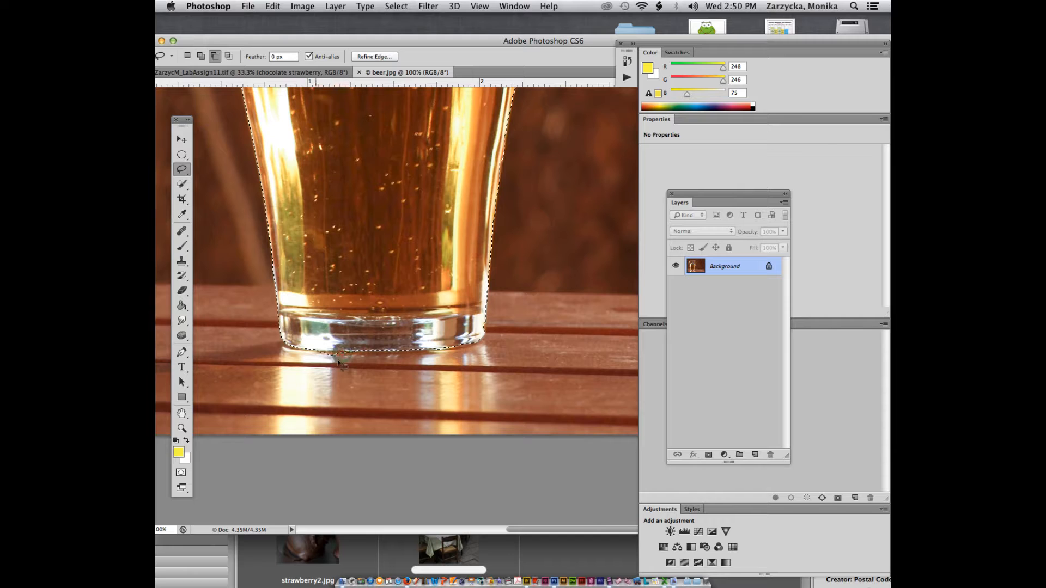
left_click_drag(345, 354, 341, 354)
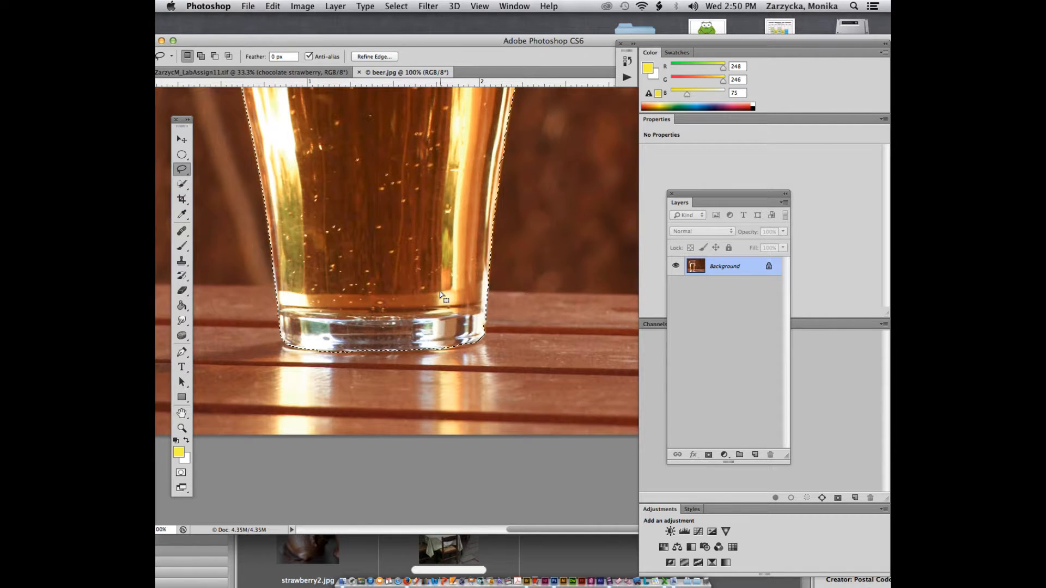
mouse_move(469, 344)
left_mouse_down()
mouse_move(456, 348)
mouse_move(474, 342)
left_mouse_up()
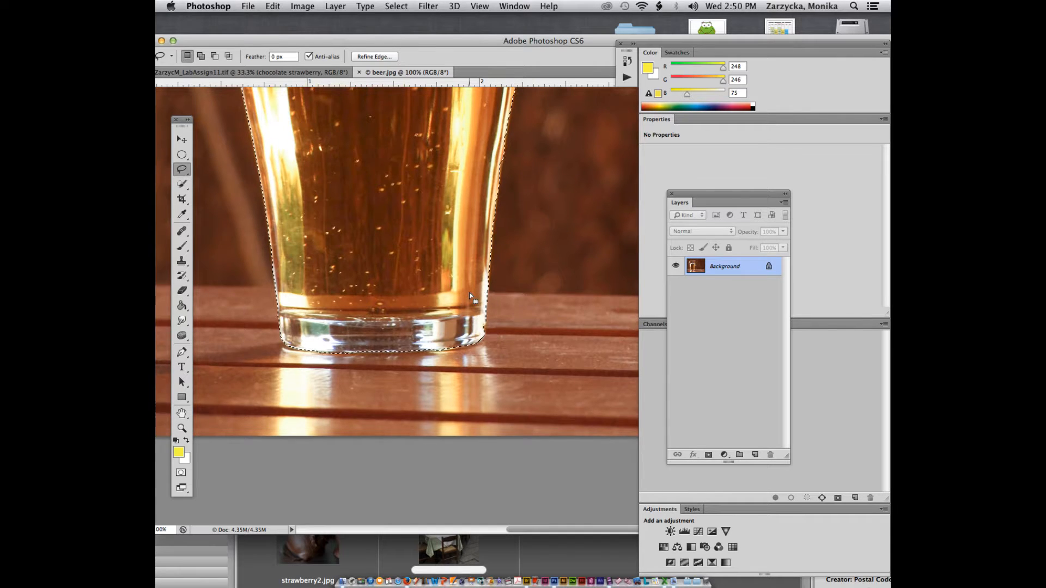
Step: Add lasso loops along the glass's right edge and base, then zoom out to 50%
scroll(469, 293, "up", 3)
key("shift")
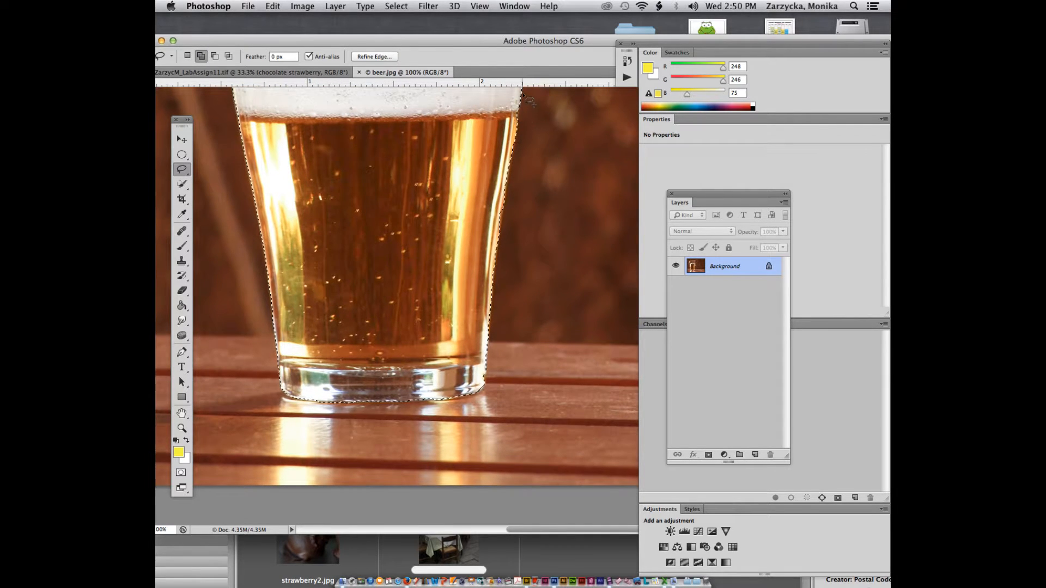
scroll(520, 134, "up", 5)
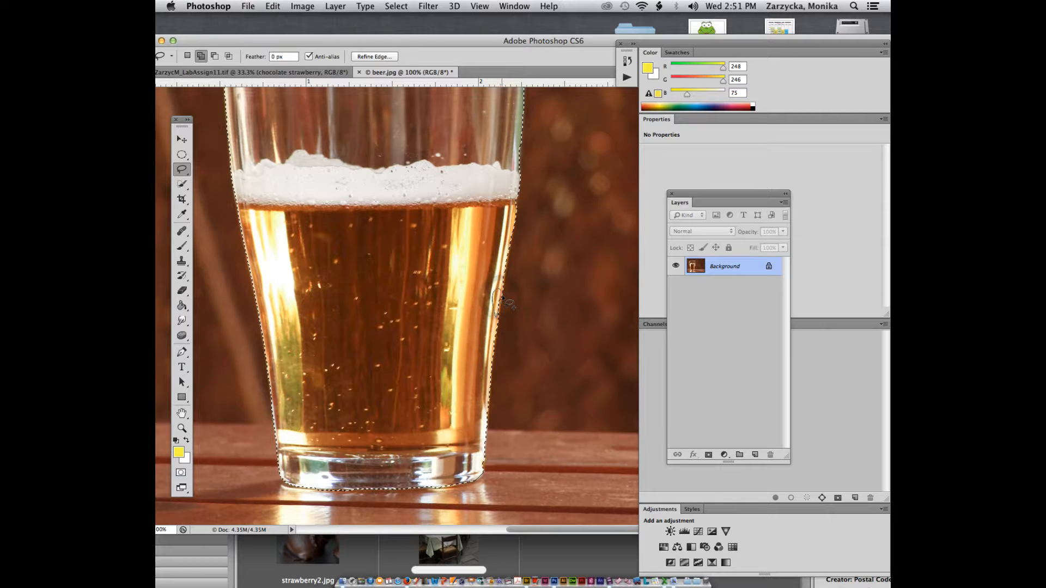
key("shift")
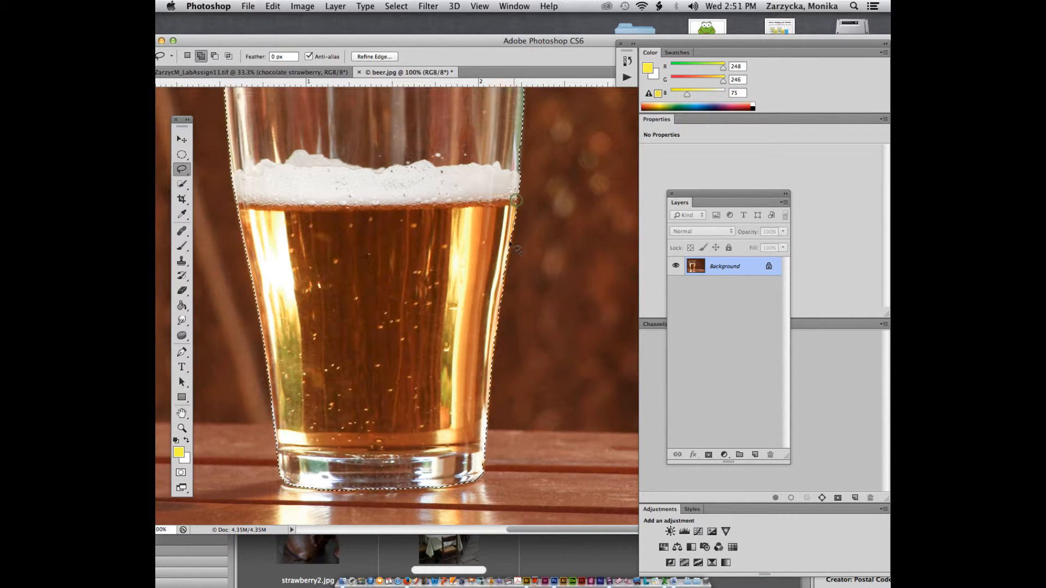
left_click_drag(501, 268, 512, 211)
key("shift")
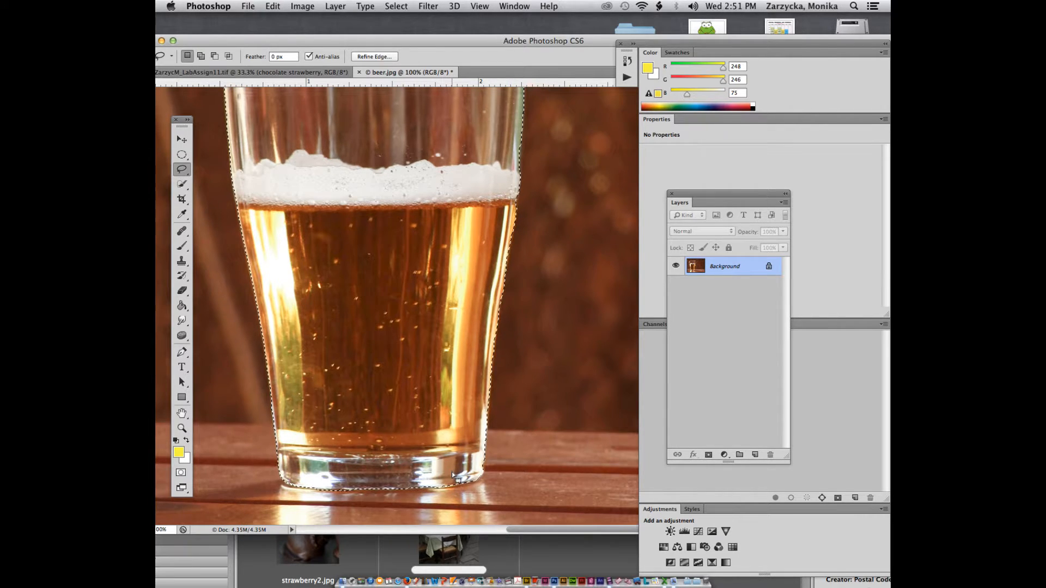
key("shift")
mouse_move(465, 483)
left_mouse_down()
mouse_move(424, 482)
mouse_move(472, 478)
mouse_move(412, 486)
mouse_move(448, 484)
left_mouse_up()
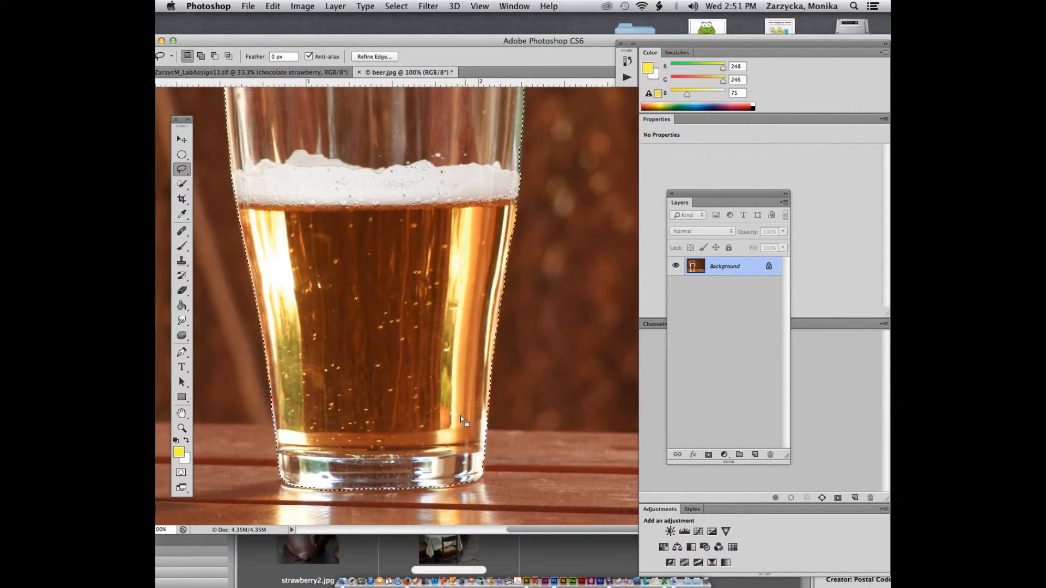
scroll(459, 413, "up", 5)
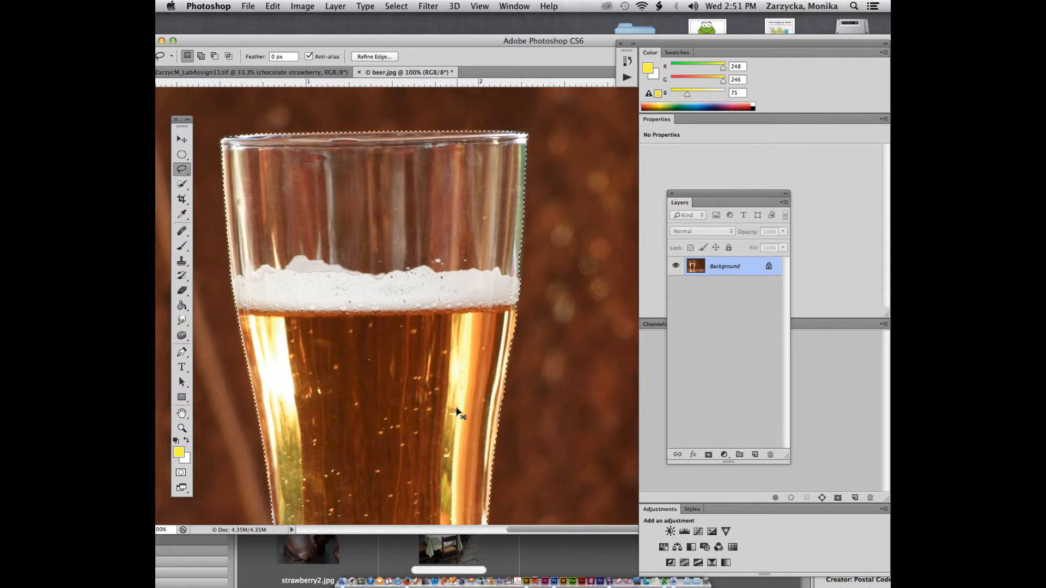
key("super+minus")
key("super+minus")
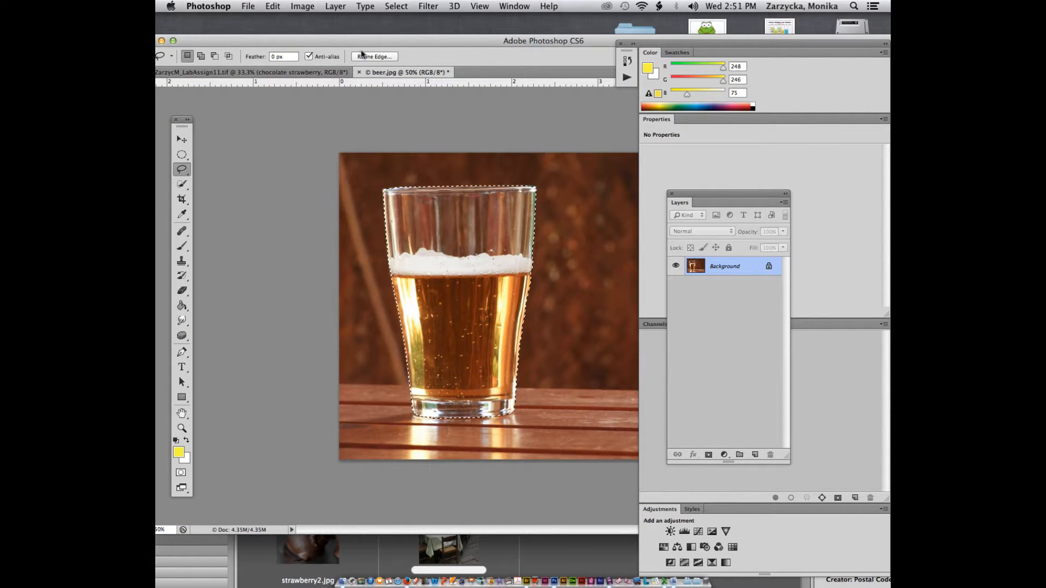
Step: Refine the beer glass selection edge with Smart Radius on and a 1.4 px radius
left_click(362, 55)
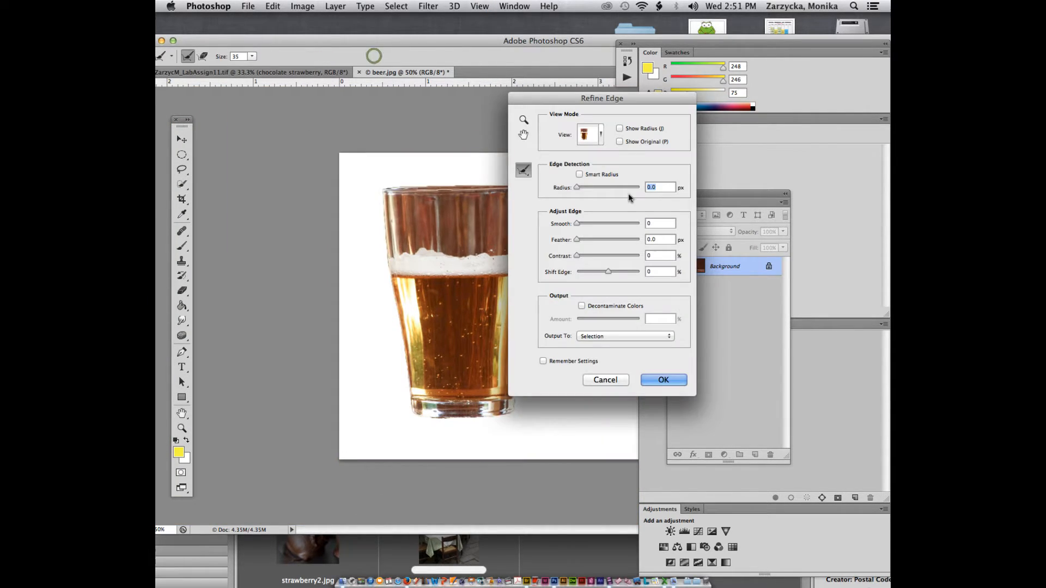
left_click(578, 175)
left_click_drag(577, 187, 581, 187)
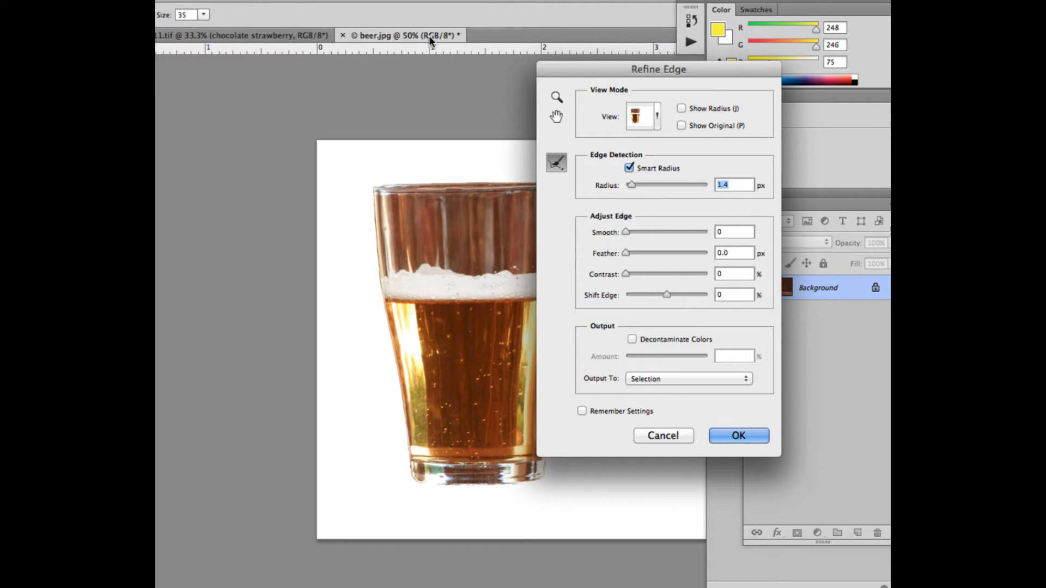
left_click_drag(573, 71, 643, 77)
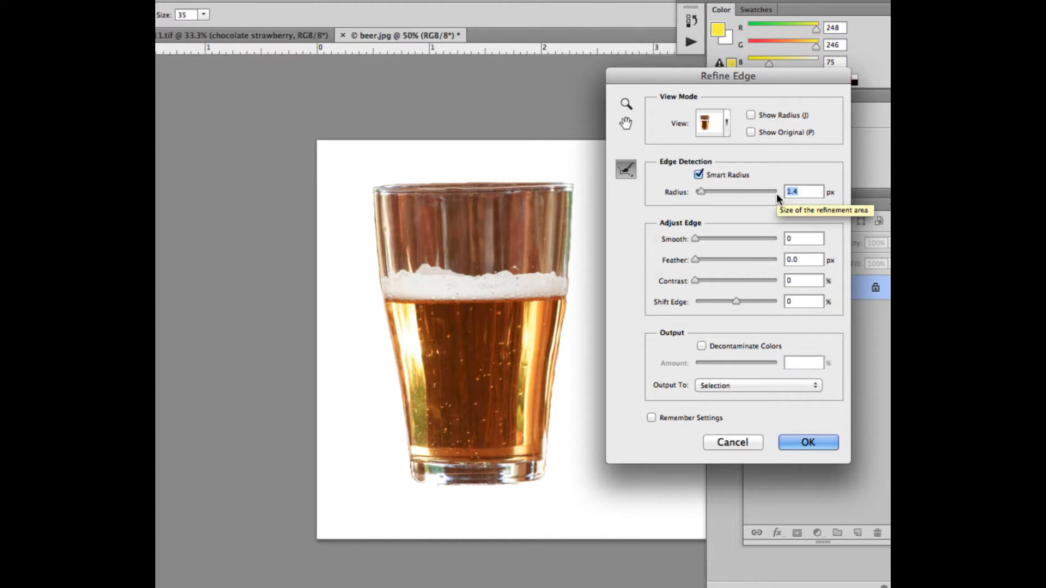
left_click(810, 442)
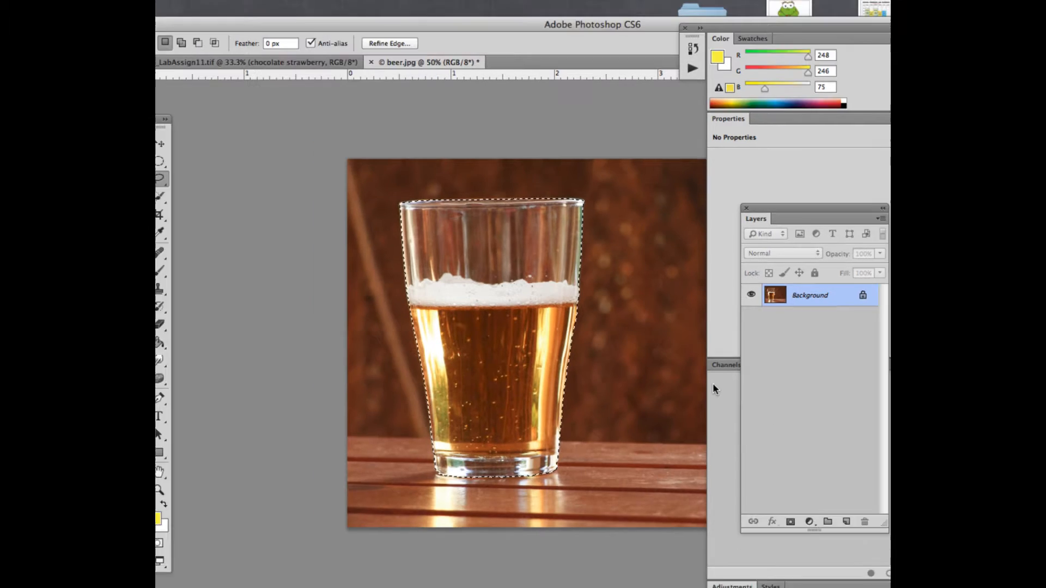
Step: Copy the selected beer glass to its own layer and drag it into the underwater table composite
key("super+j")
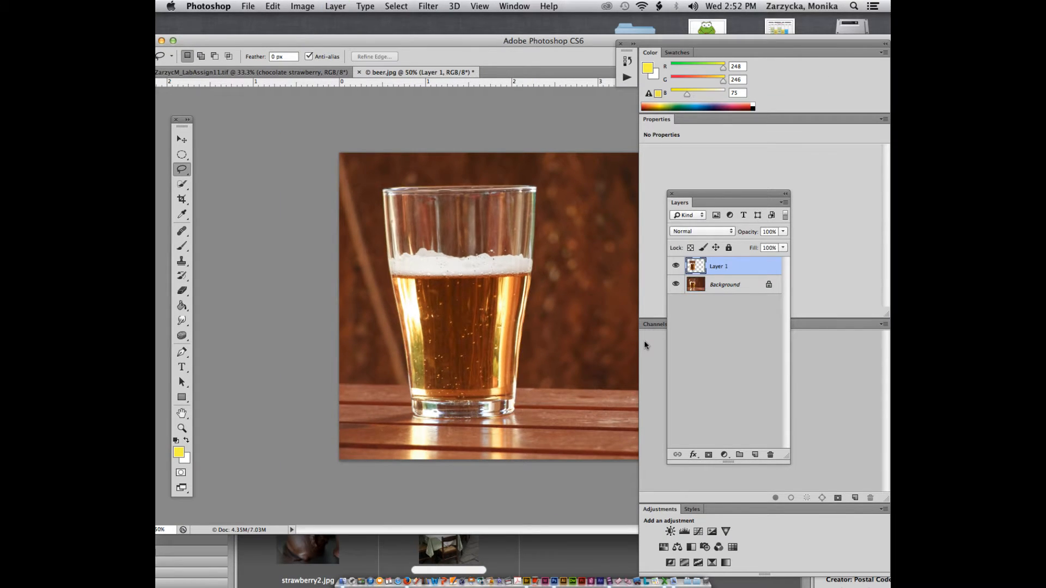
mouse_move(383, 78)
left_mouse_down()
mouse_move(403, 45)
mouse_move(420, 48)
mouse_move(394, 74)
left_mouse_up()
left_click(181, 139)
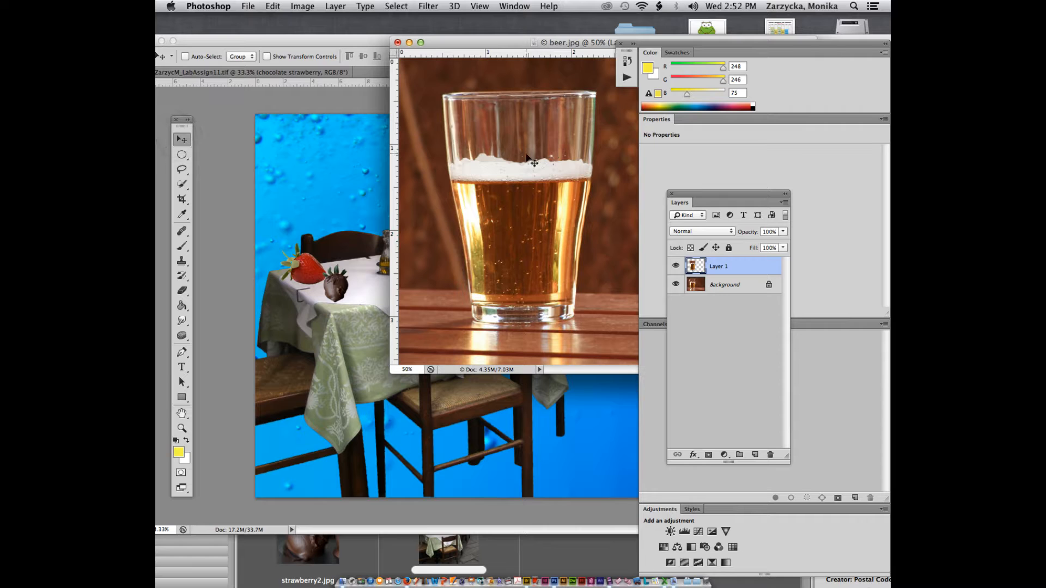
left_click_drag(411, 162, 455, 194)
Step: Scale the beer glass down to about half size and place it on the table
key("super+r")
key("super+t")
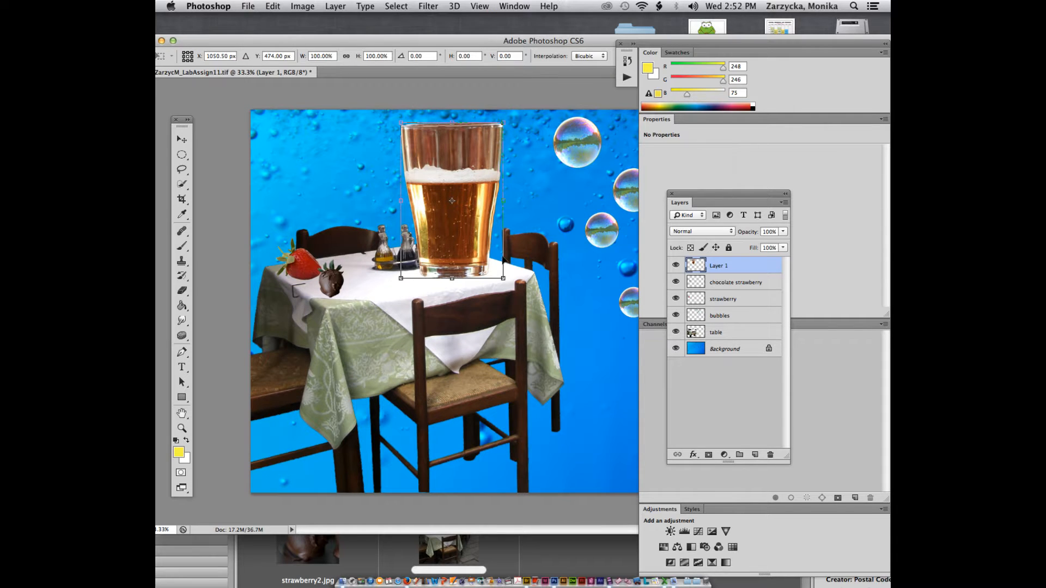
left_click_drag(504, 280, 362, 258)
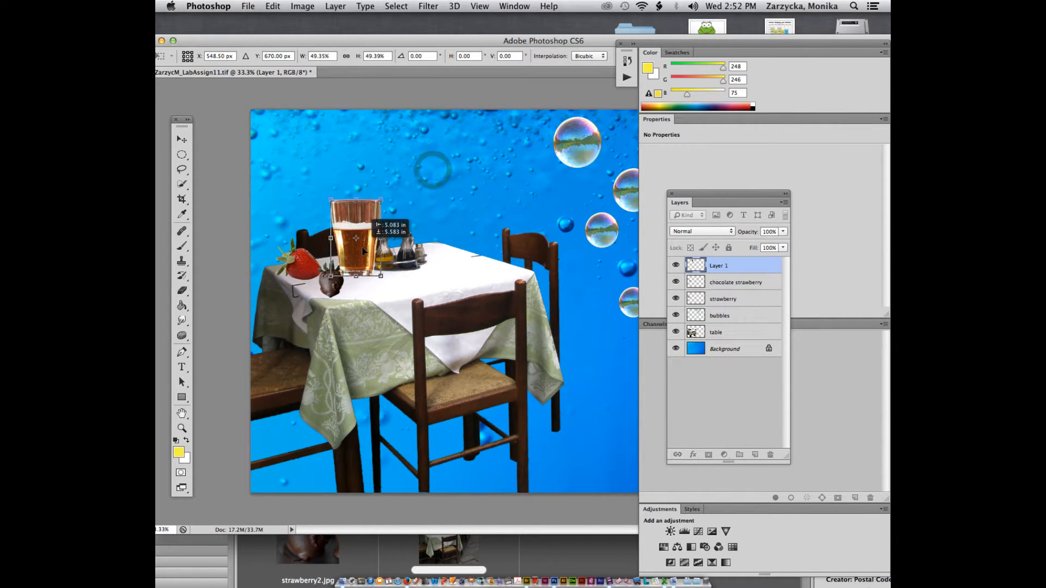
key("Return")
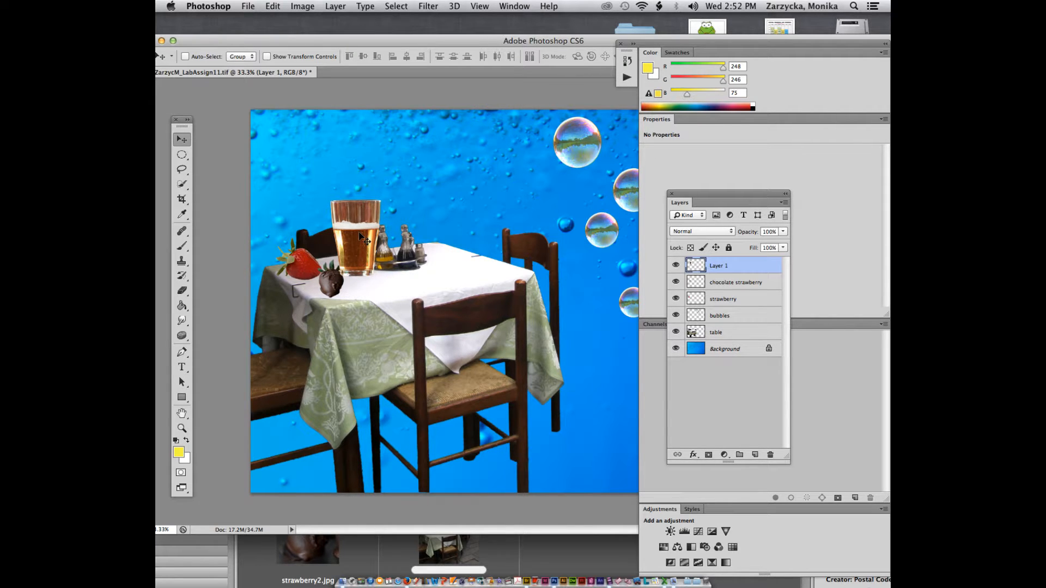
left_click_drag(359, 231, 338, 230)
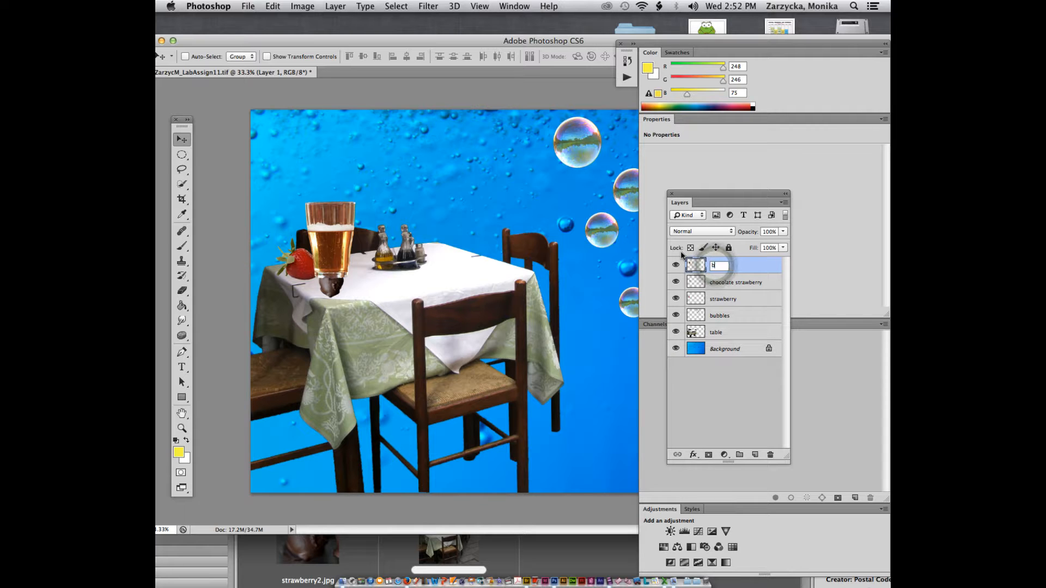
Step: Name the layer 'beer', put it between strawberry and bubbles, and centre the glass on the table
type("beer")
left_click_drag(737, 265, 729, 311)
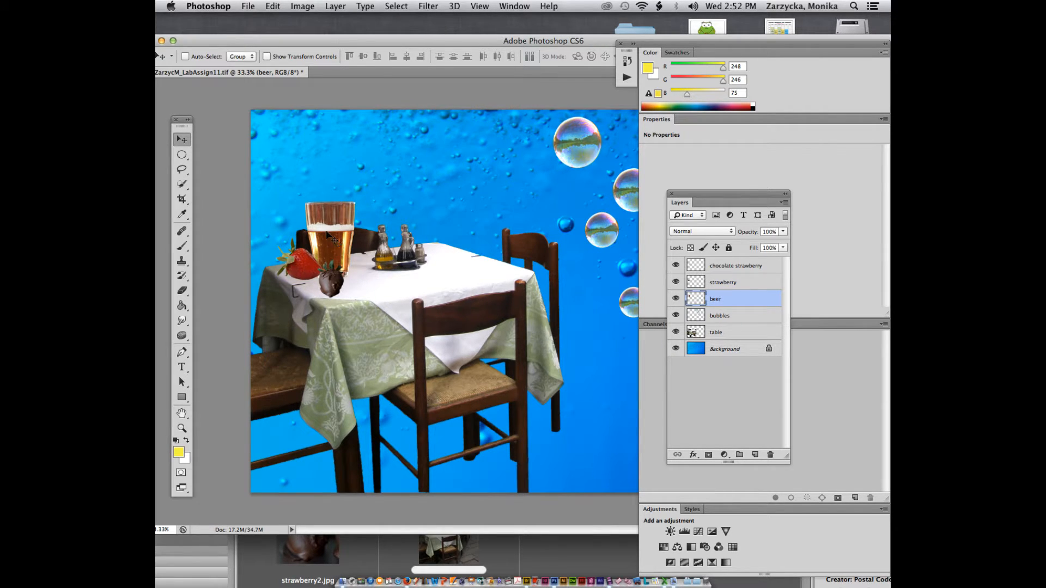
left_click_drag(327, 235, 459, 227)
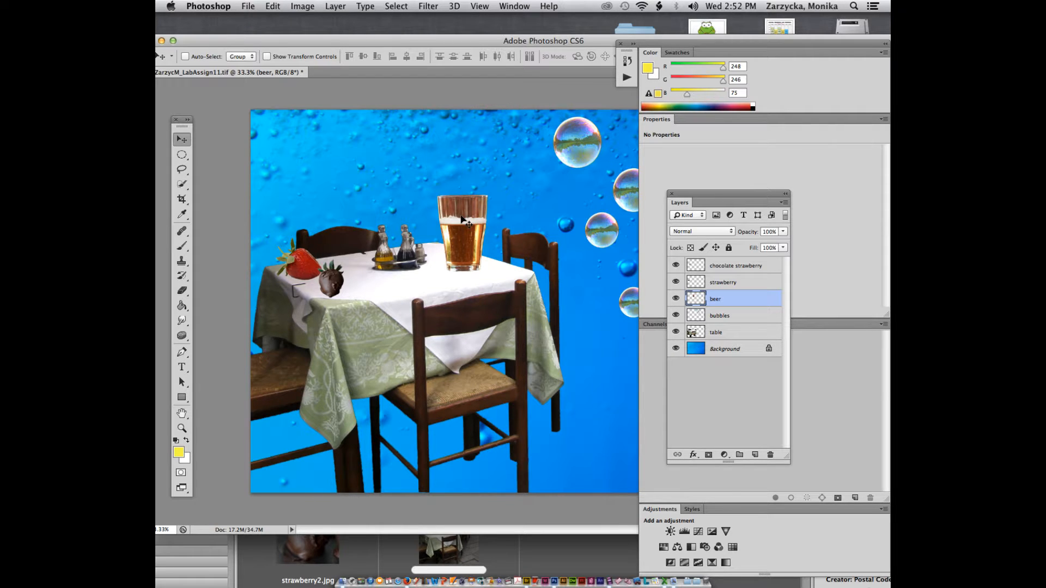
left_click_drag(390, 42, 413, 123)
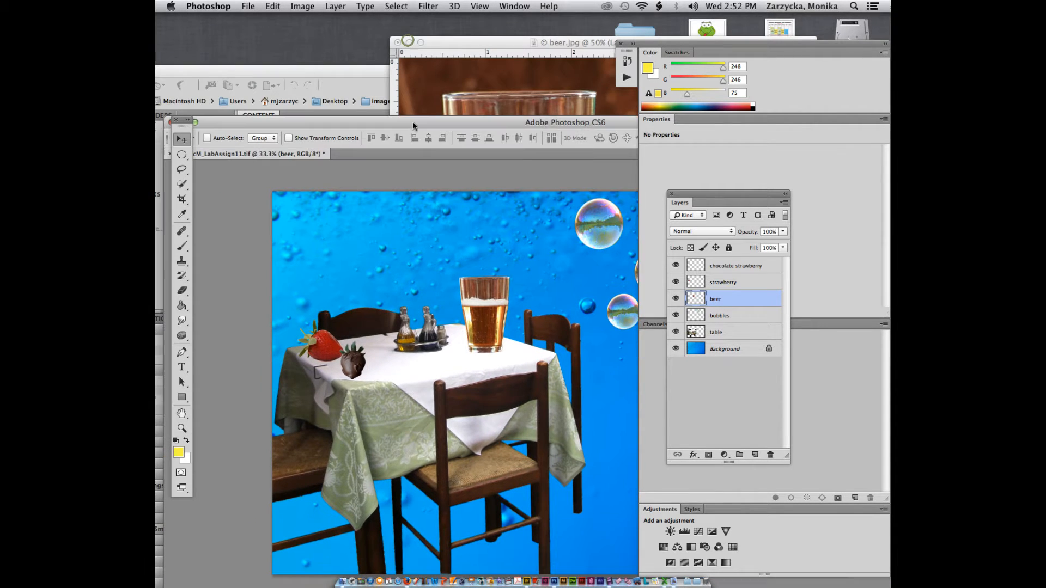
Step: Close beer.jpg without saving its changes
left_click(397, 43)
left_click(501, 207)
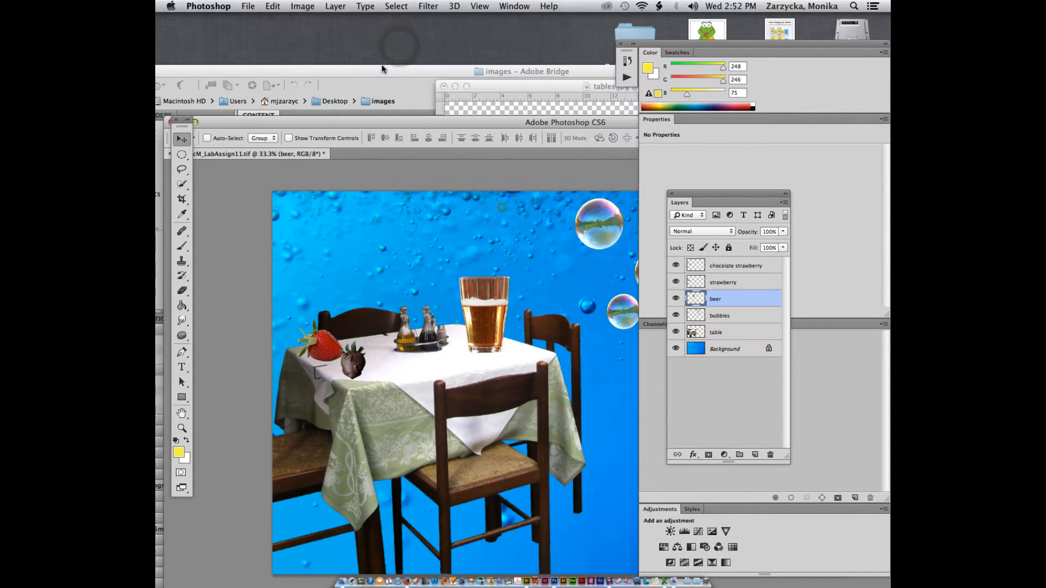
left_click(476, 96)
Step: In Adobe Bridge, select champagne.jpg and open it in Photoshop
left_click(428, 71)
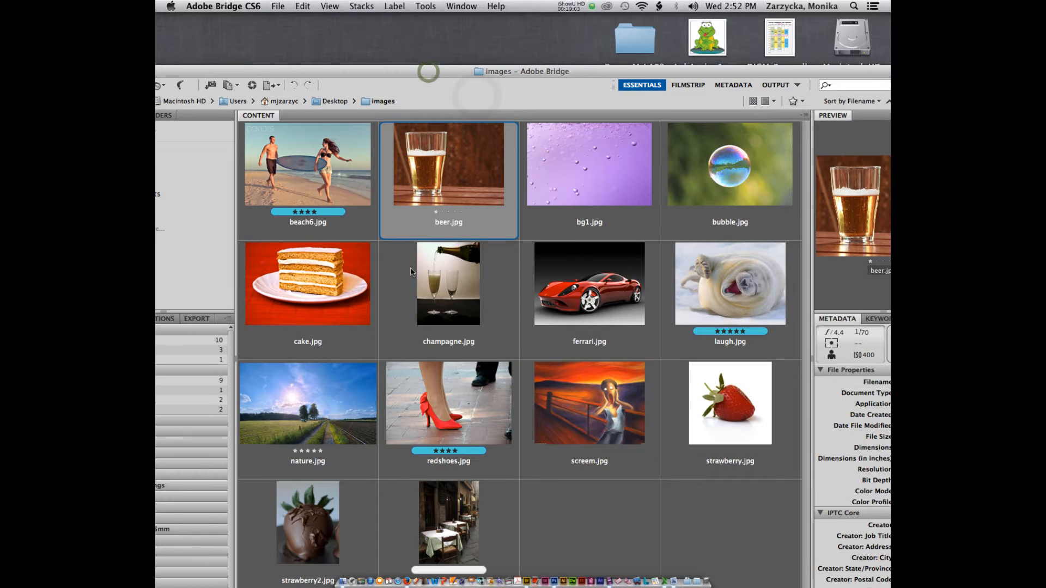
left_click(447, 283)
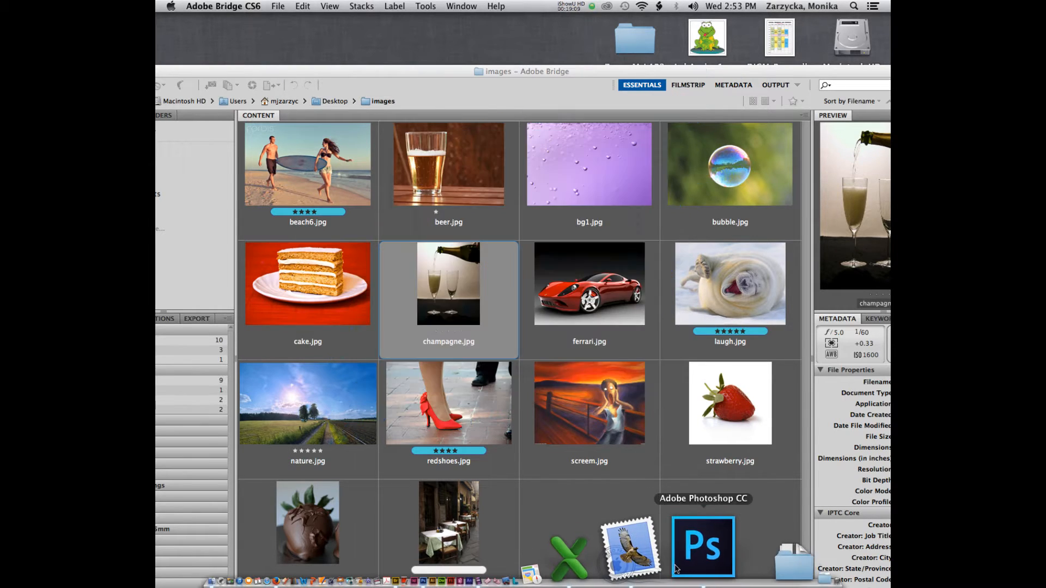
right_click(695, 545)
left_click(700, 492)
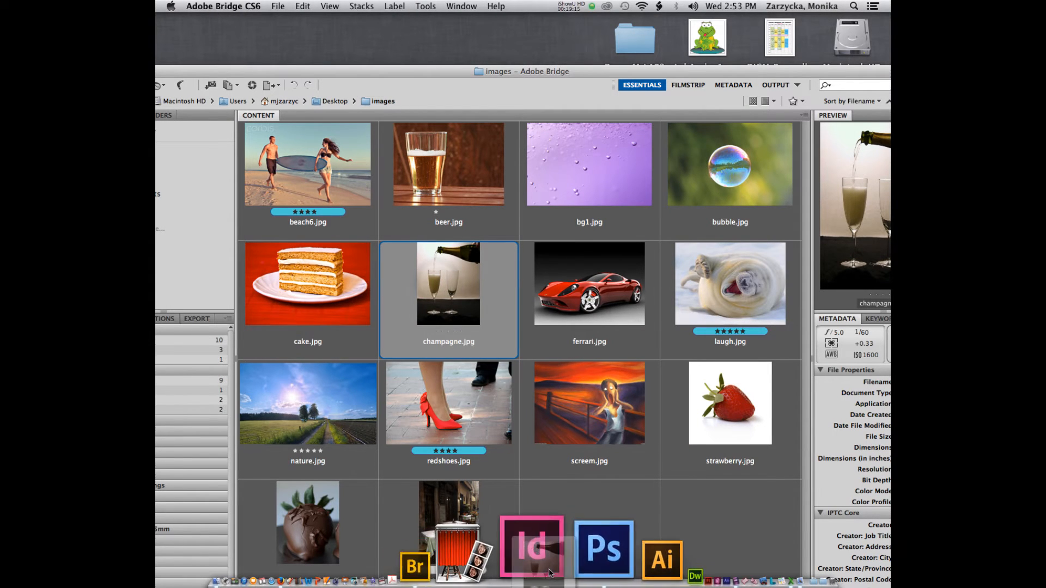
left_click(553, 568)
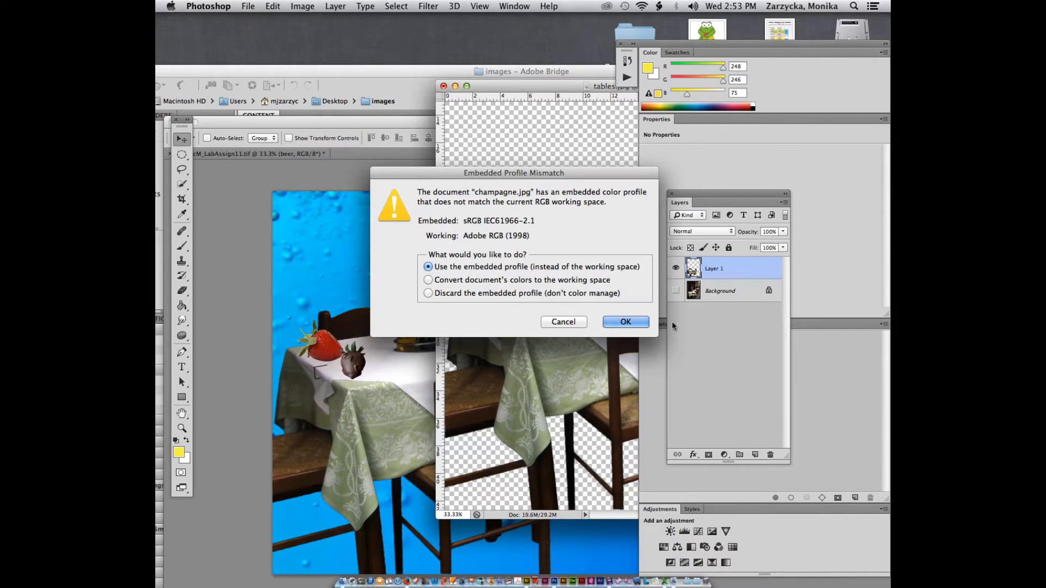
Step: Open champagne.jpg keeping its embedded colour profile and view it at 25% zoom
left_click(626, 322)
left_click_drag(554, 86, 350, 59)
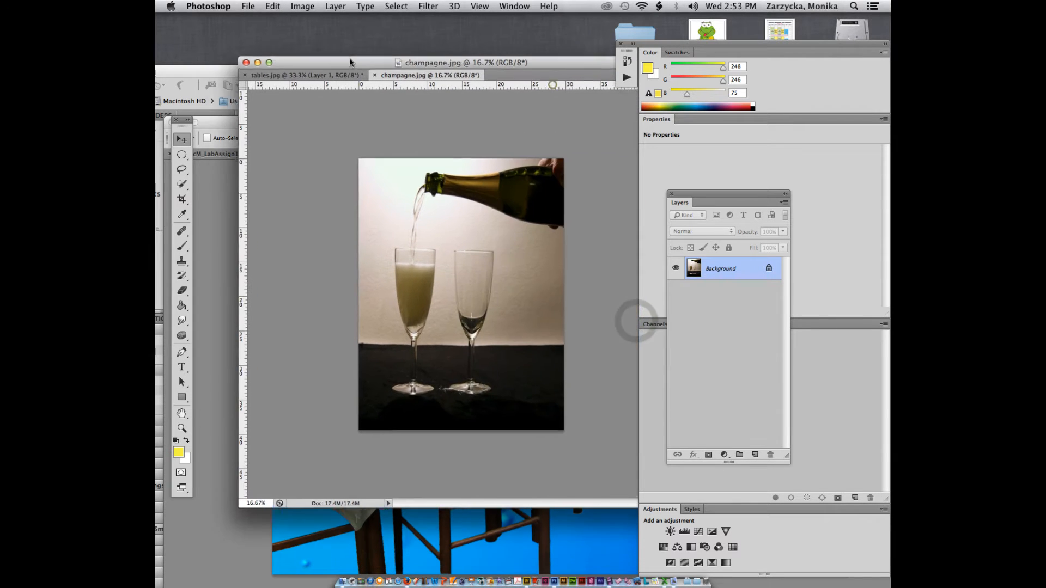
key("super+plus")
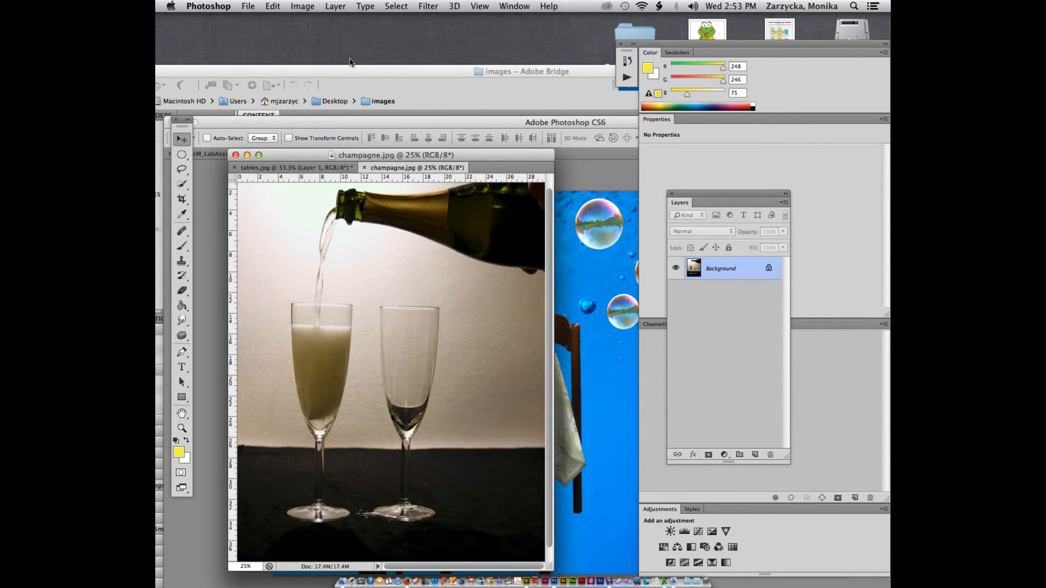
Step: Select the filled left champagne glass's bowl with the Quick Selection tool at brush size 80
left_click(181, 184)
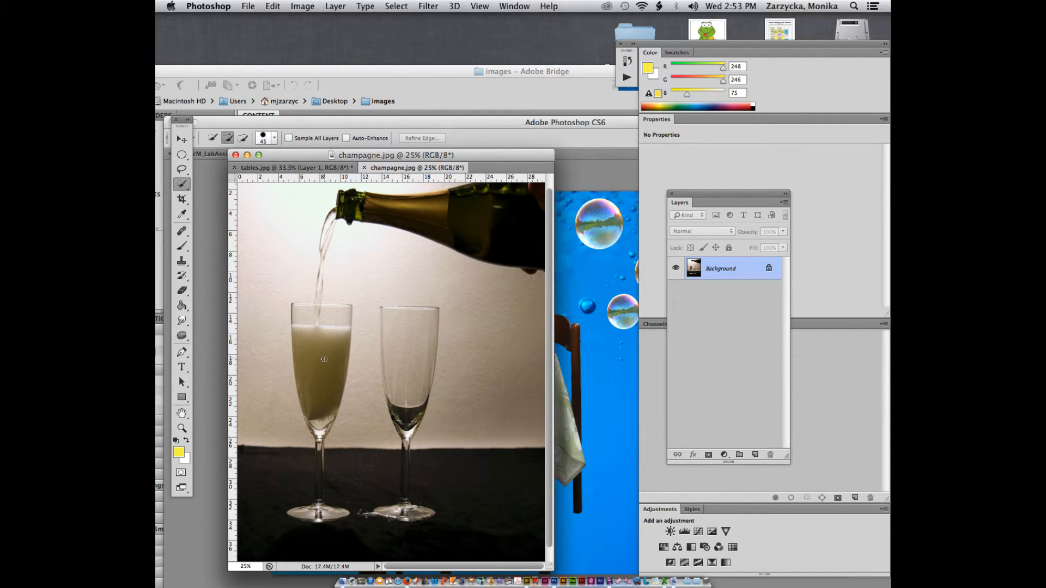
key("bracketright")
key("bracketright")
key("bracketright")
key("bracketright")
left_click(319, 358)
left_click(318, 310)
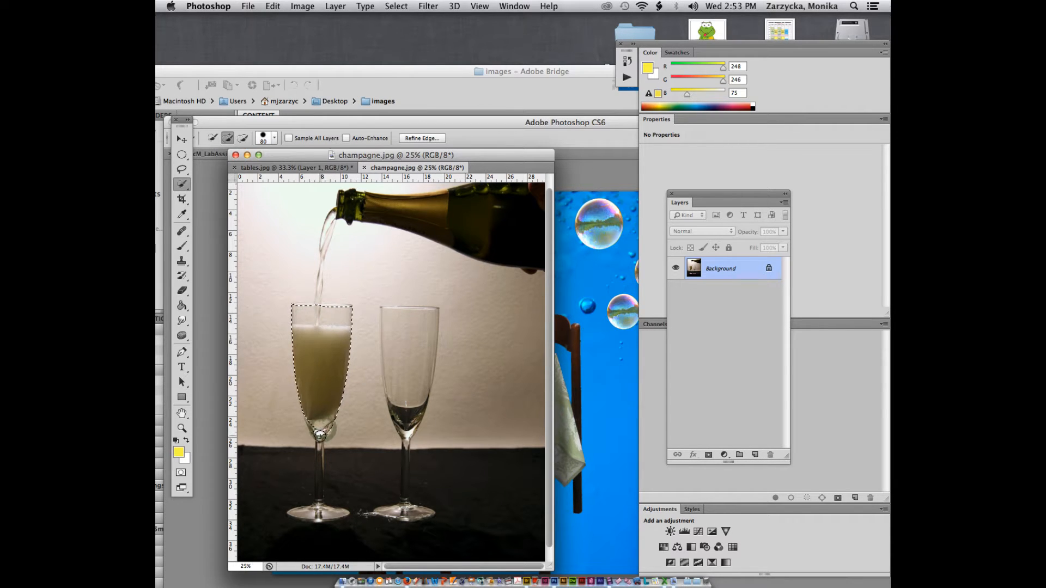
left_click(321, 436)
left_click(305, 308)
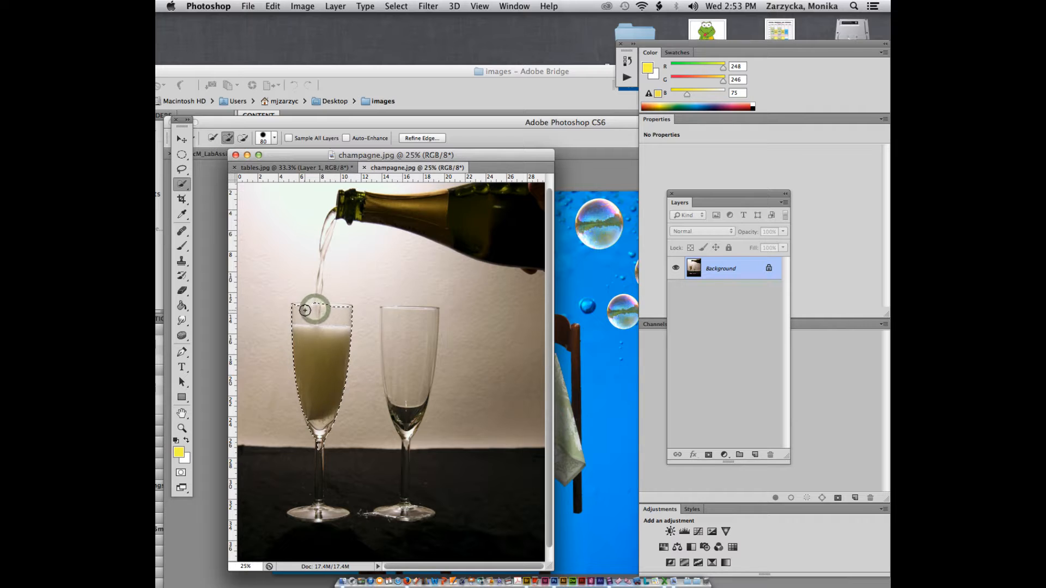
left_click(334, 311)
key("bracketleft")
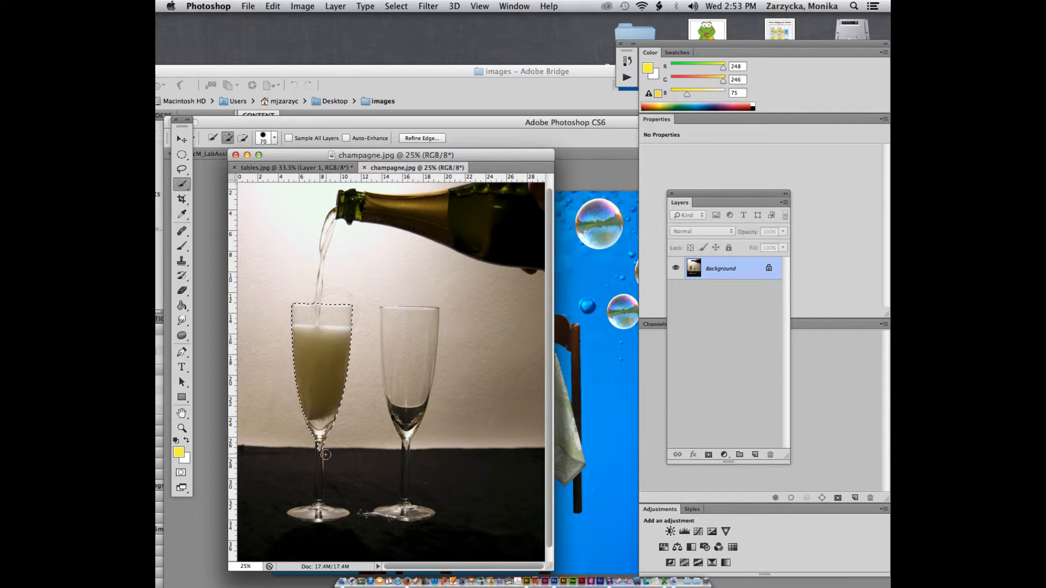
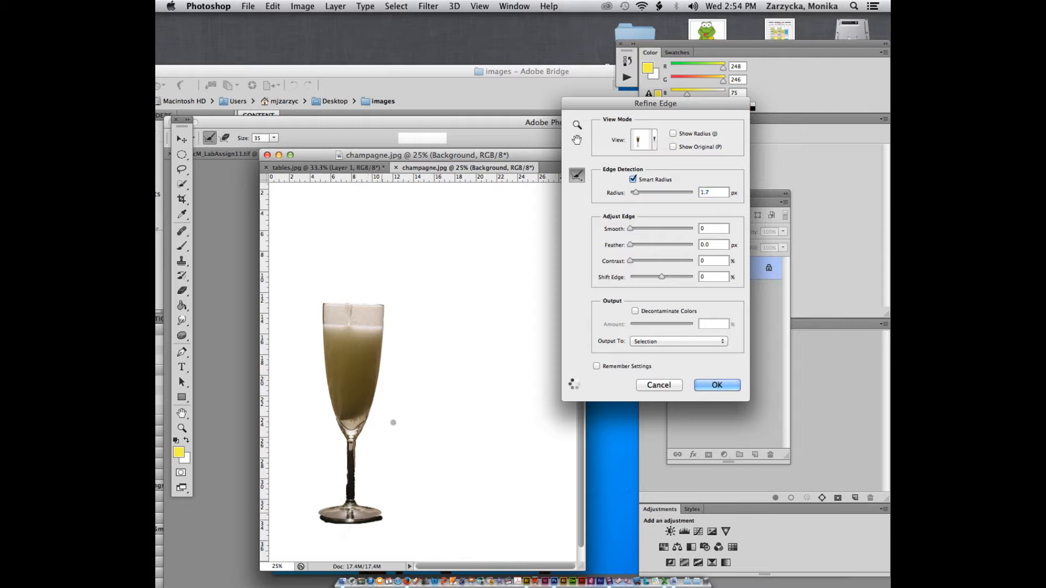
Step: Apply the Smart Radius 1.7 px edge refinement to the champagne glass selection
left_click(716, 385)
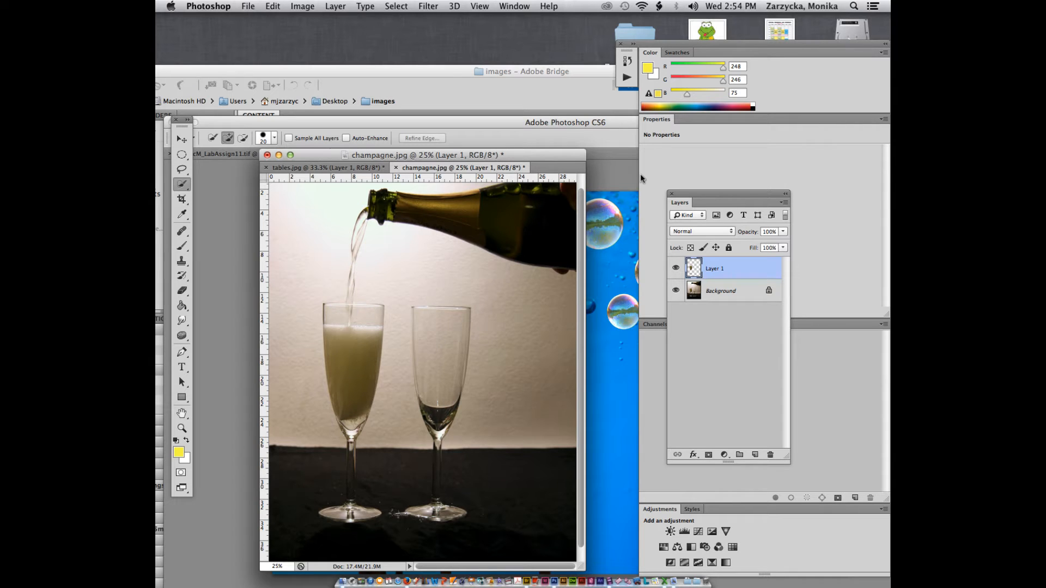
Step: Copy the champagne glass onto the table's left at about 40% size, naming the layer champagne
key("super+minus")
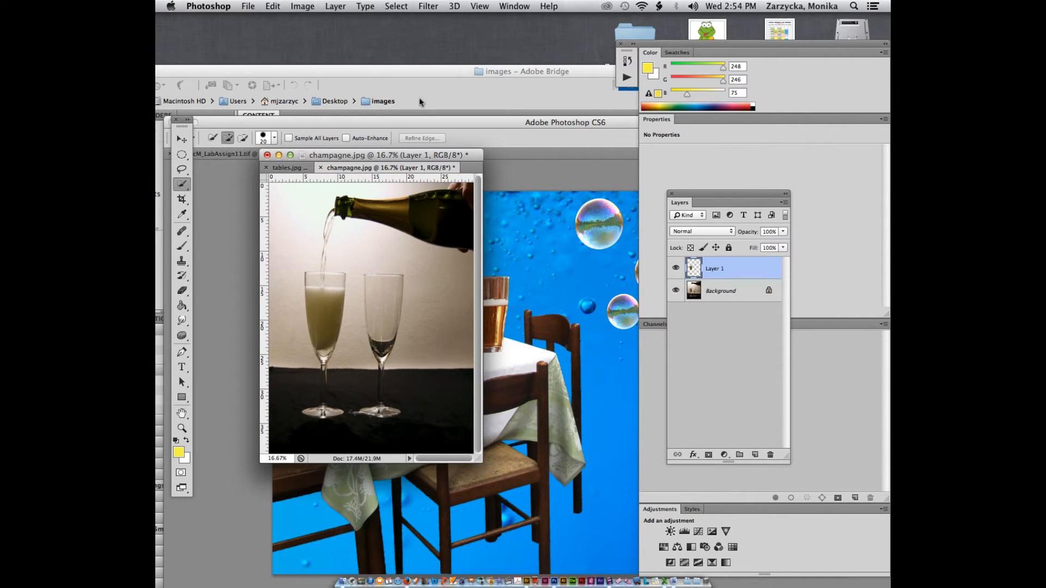
left_click_drag(367, 152, 321, 67)
left_click(189, 137)
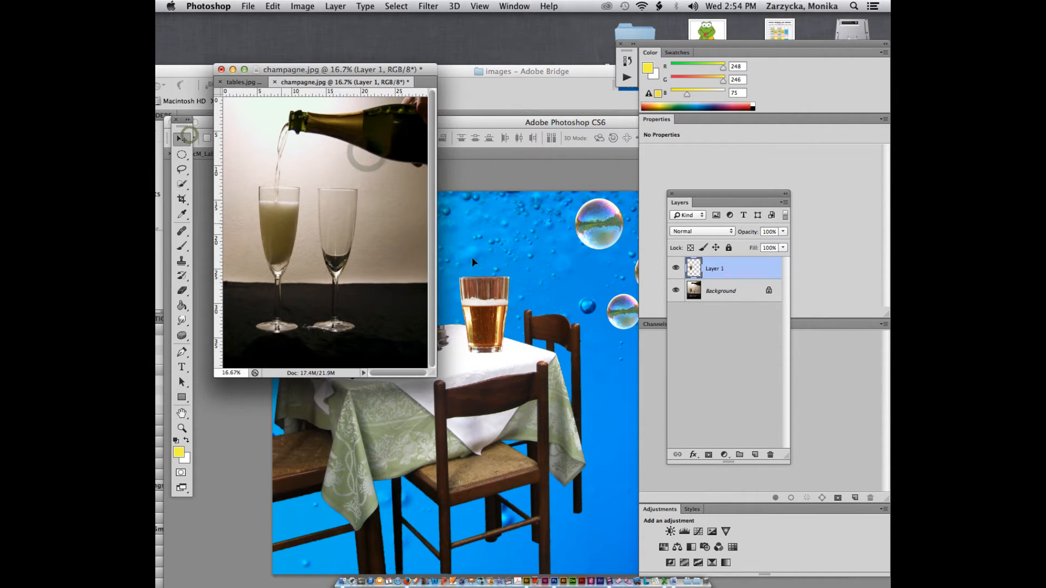
left_click_drag(282, 224, 396, 298)
key("super+t")
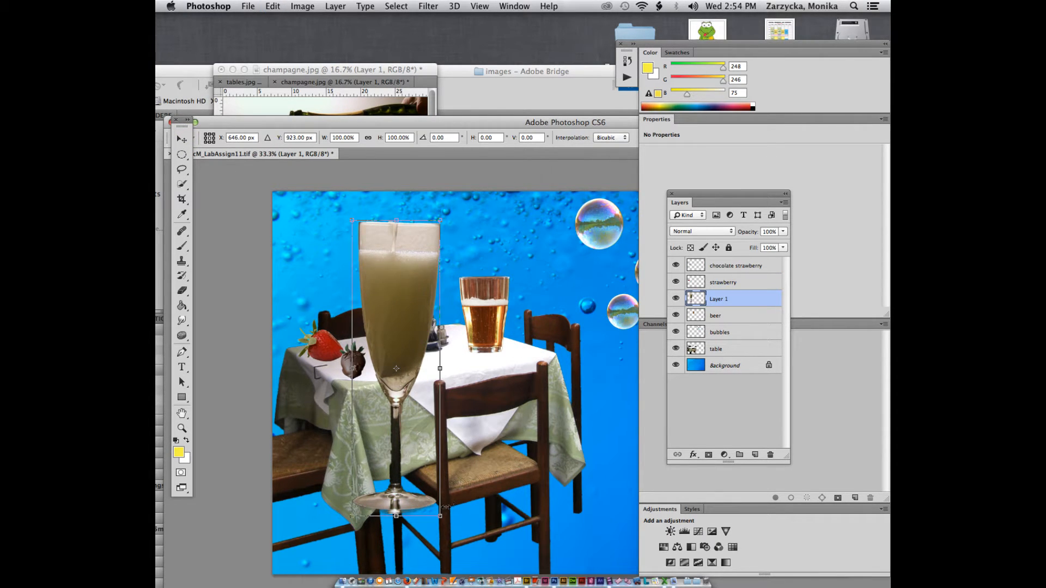
left_click_drag(440, 517, 387, 340)
left_click_drag(376, 282, 352, 286)
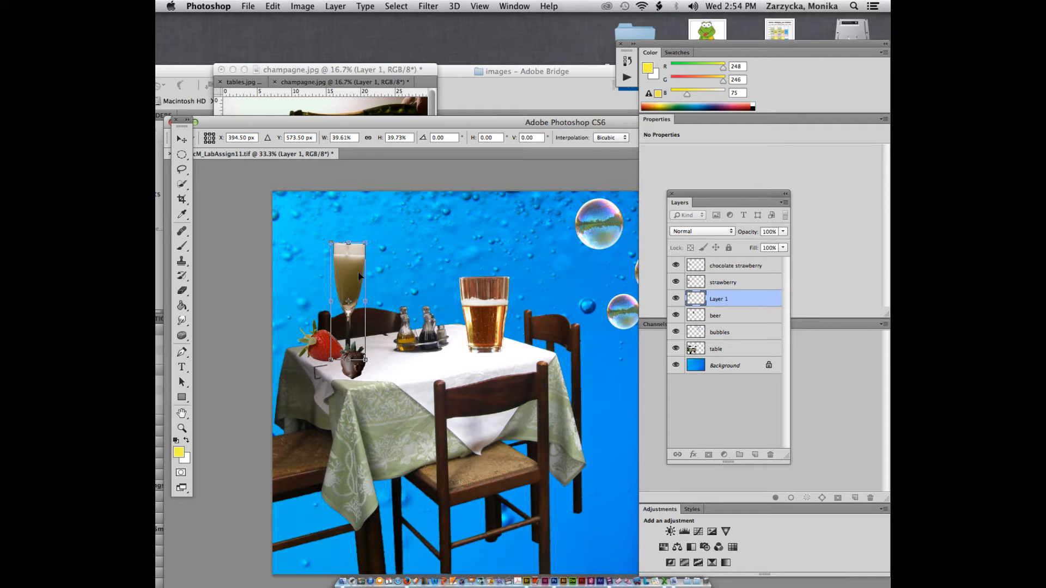
double_click(359, 276)
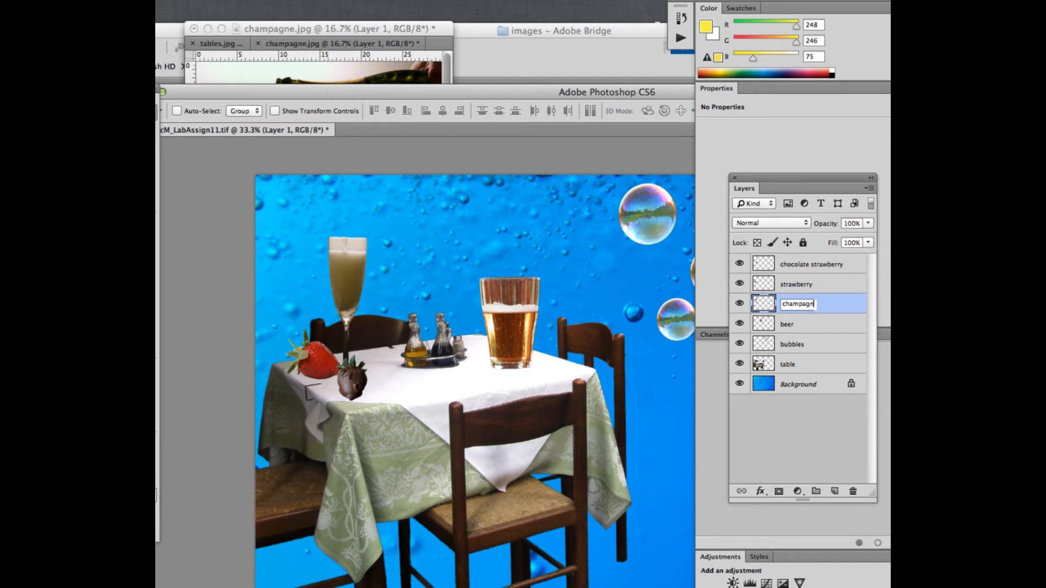
left_click(839, 334)
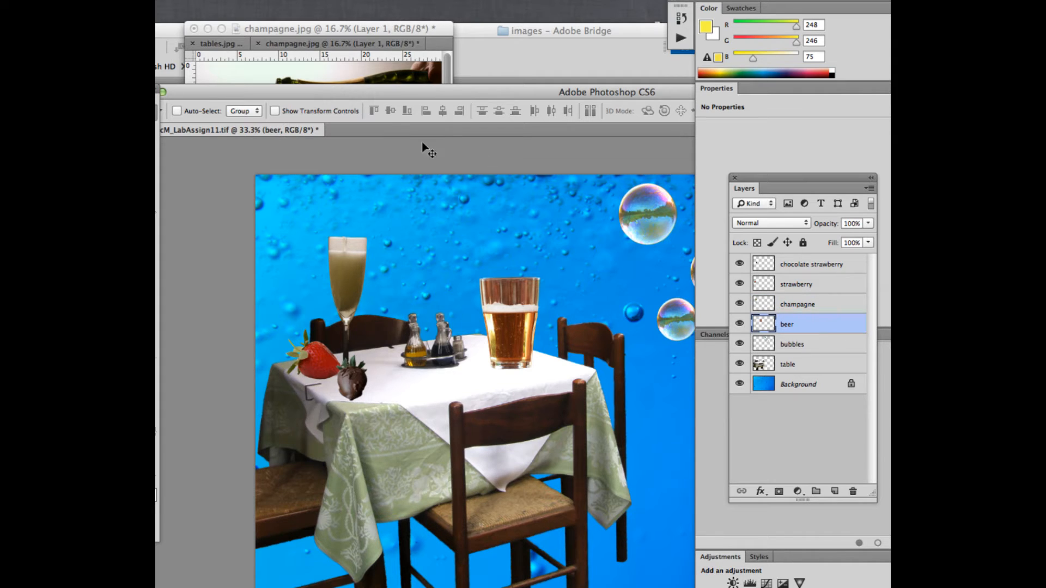
Step: Close champagne.jpg and tables.jpg without saving
left_click(279, 55)
left_click(194, 28)
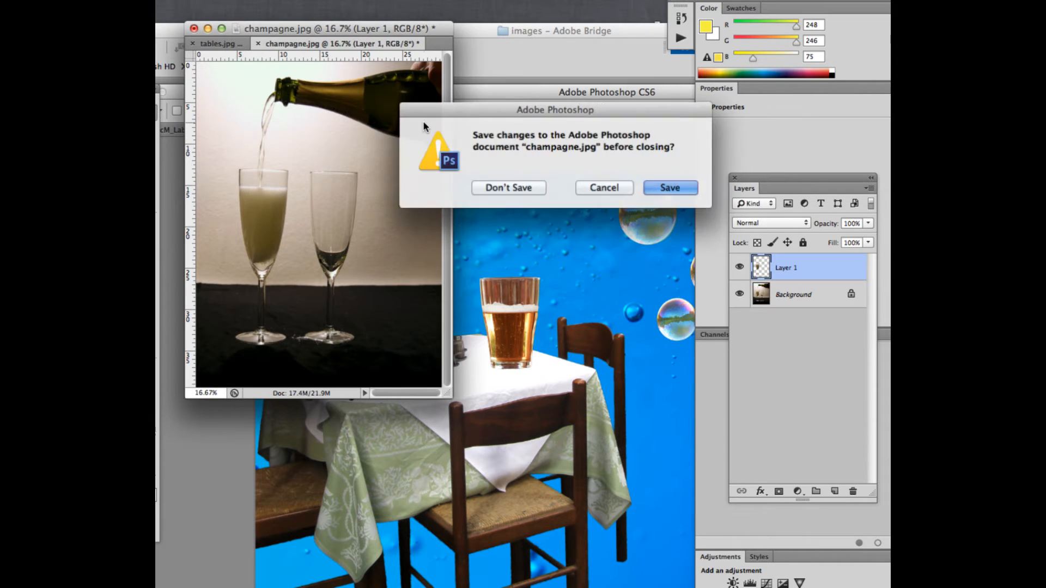
left_click(505, 189)
left_click(509, 188)
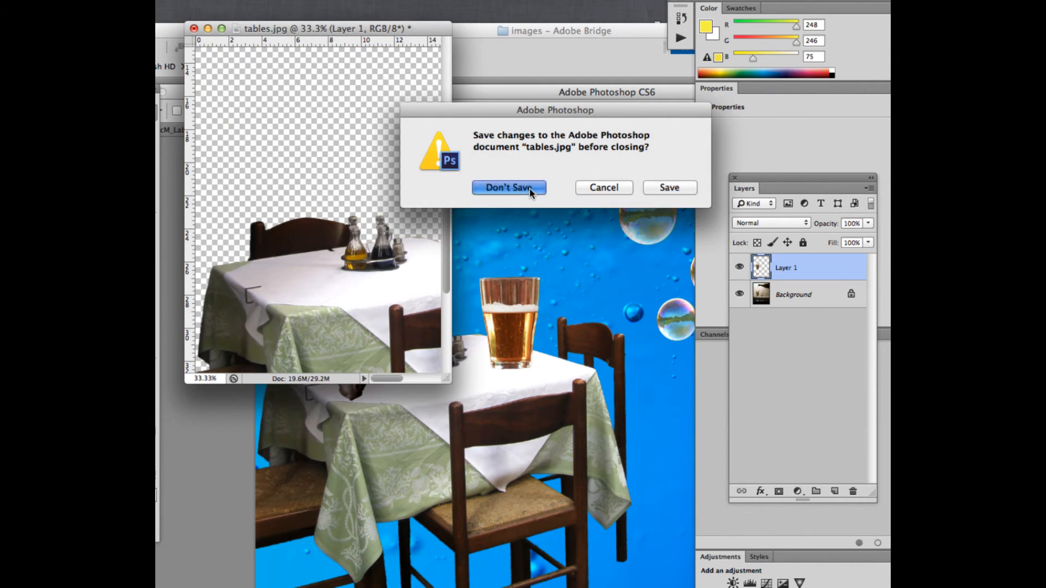
left_click(451, 37)
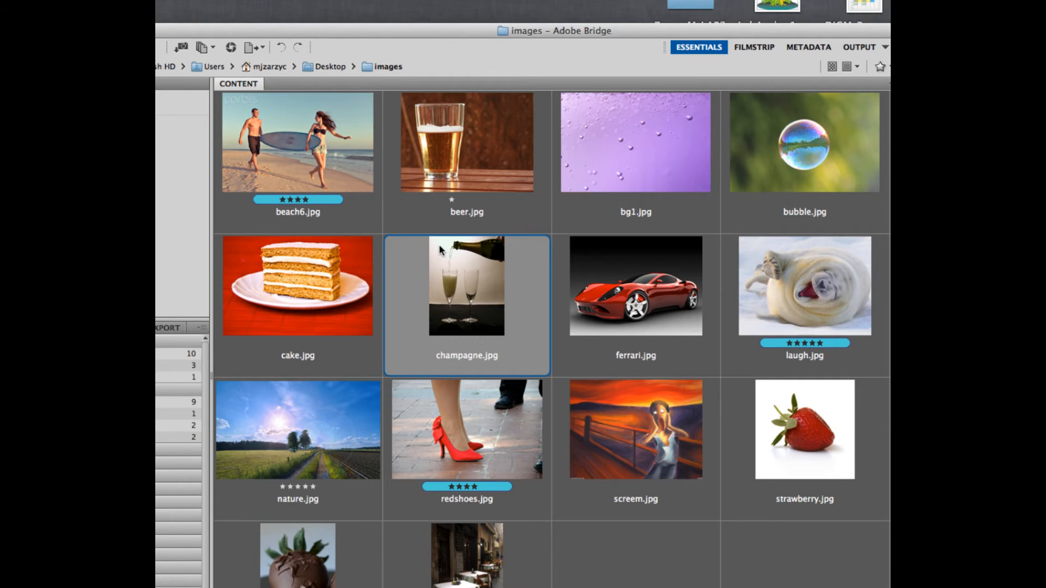
Step: Open cake.jpg, quit the Photoshop CC it launched, and open it in Photoshop CS6 instead
left_click(310, 253)
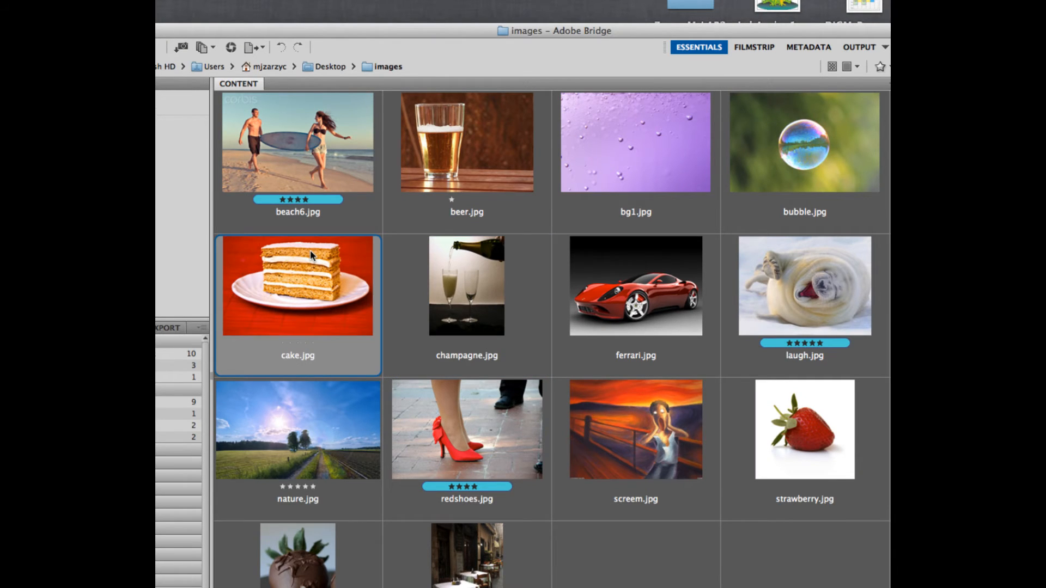
double_click(309, 250)
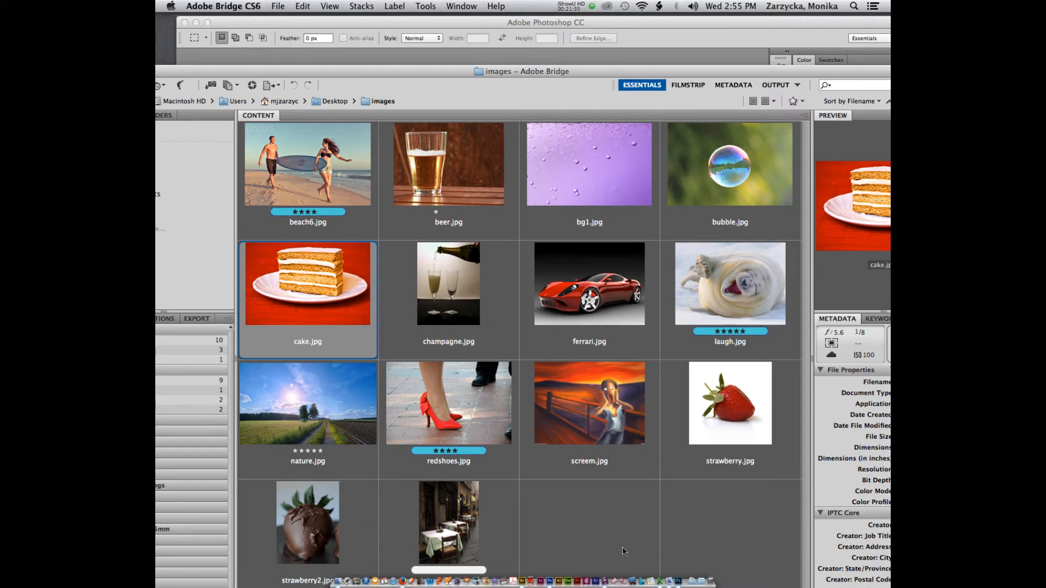
right_click(697, 550)
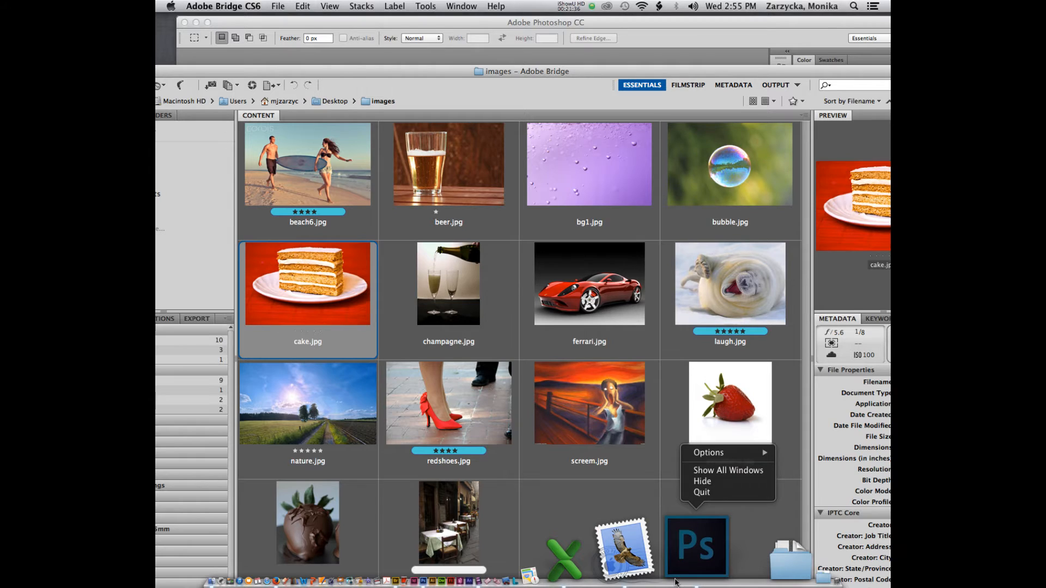
left_click(703, 492)
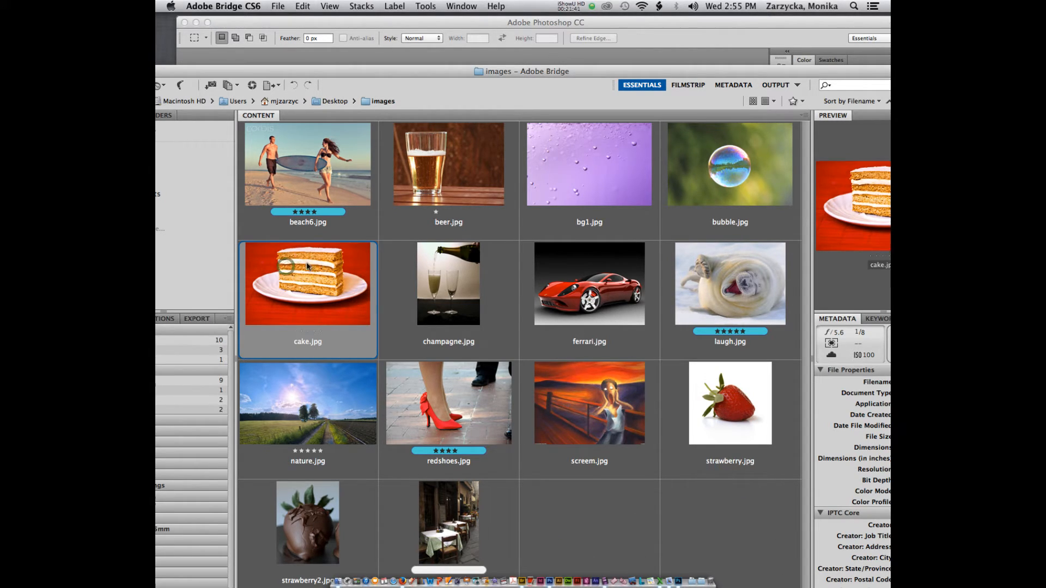
left_click_drag(307, 266, 548, 569)
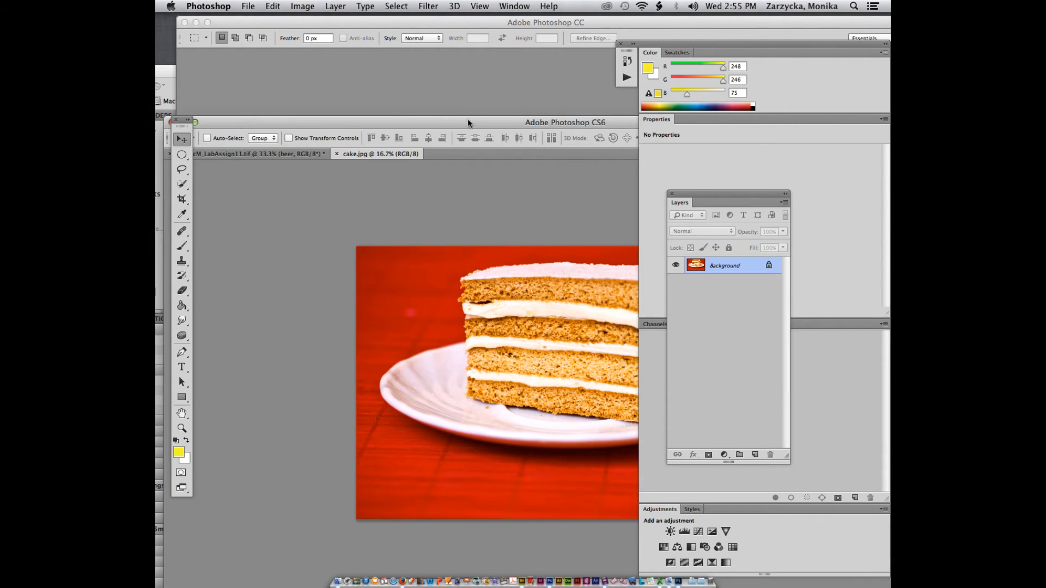
Step: Arrange the cake photo's window, hide the Layers panel and cancel a New Layer dialog
left_click_drag(467, 122, 349, 92)
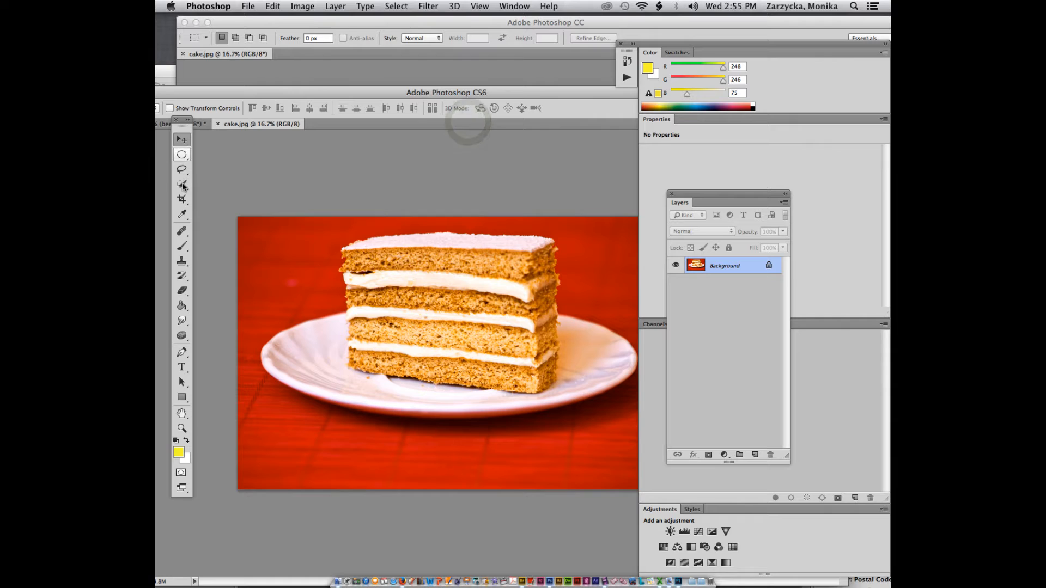
key("w")
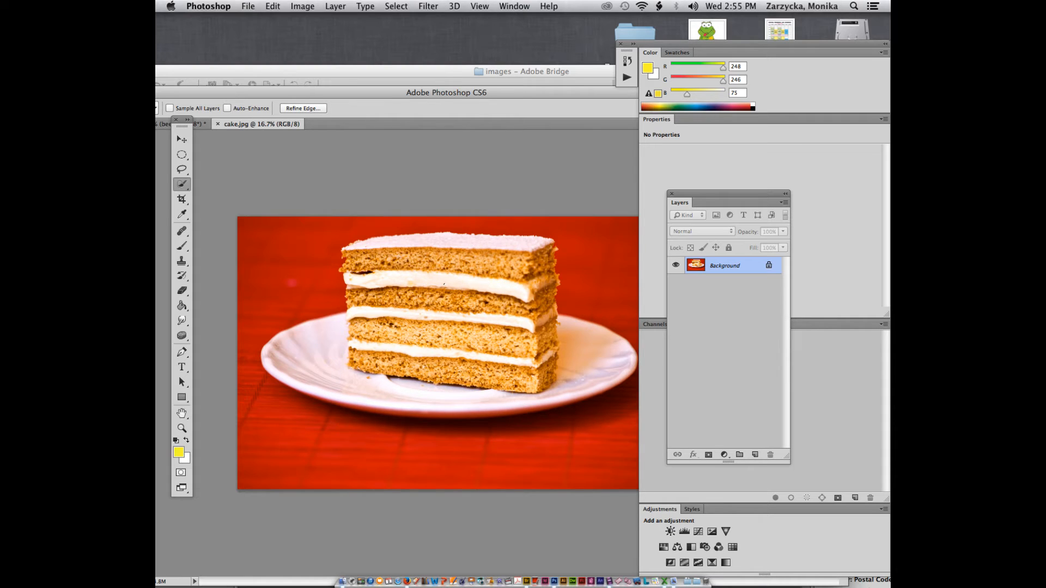
key("F7")
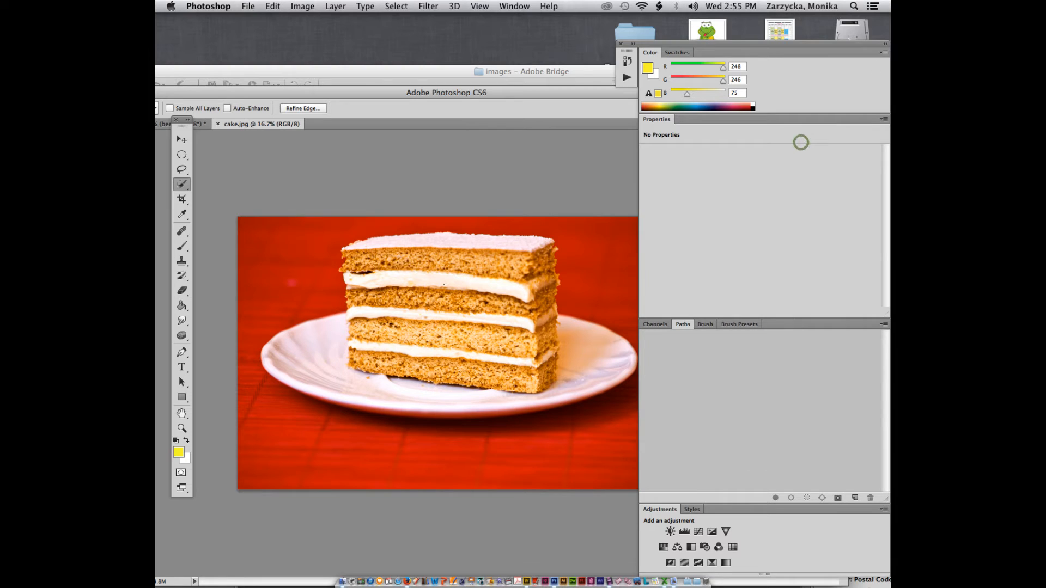
left_click(181, 140)
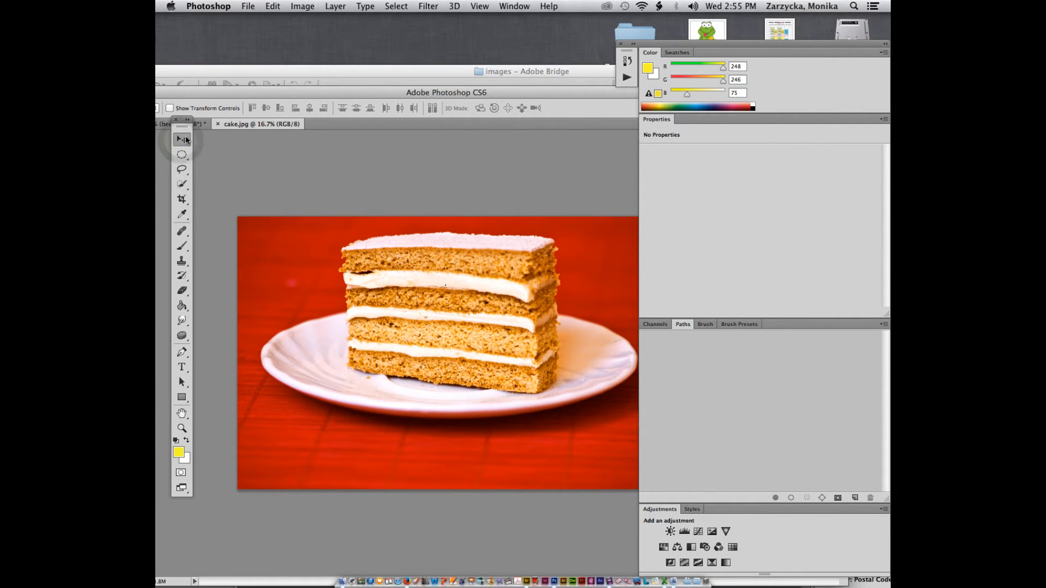
key("super+shift+n")
left_click(692, 268)
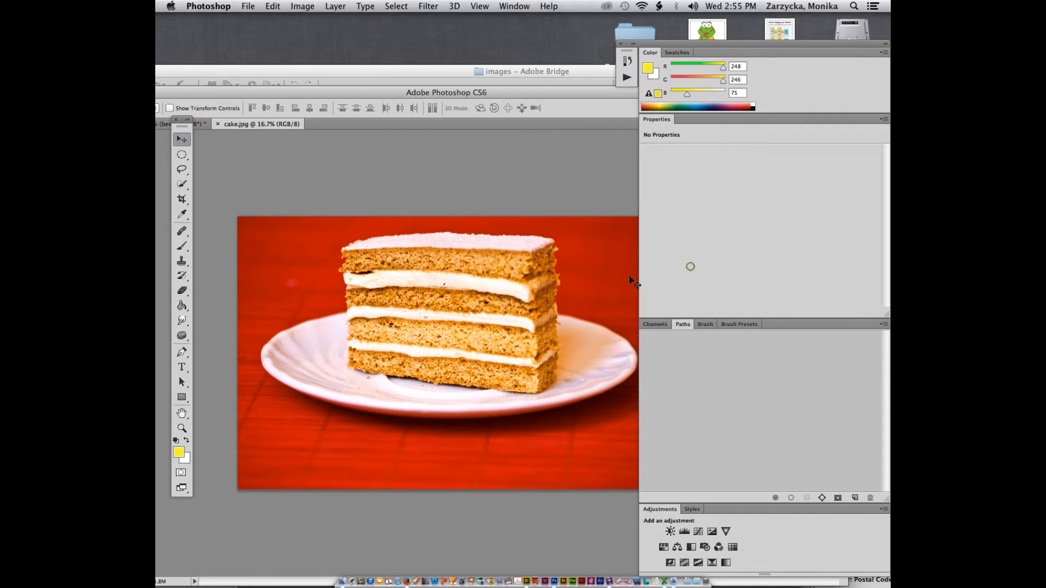
Step: Resample the cake photo to 3 inches wide at 300 pixels/inch (900×600 px)
key("super+alt+i")
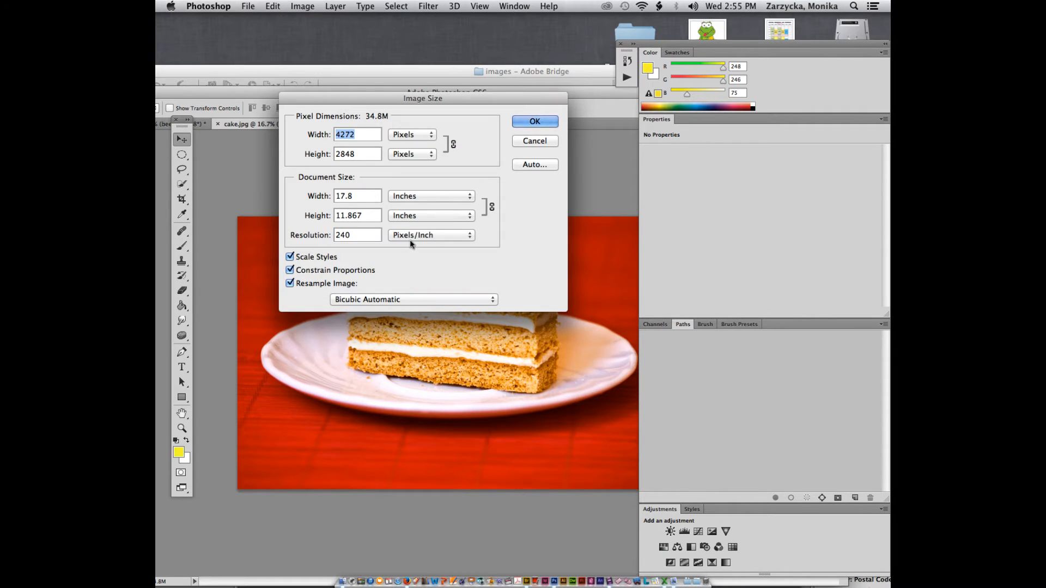
left_click(290, 283)
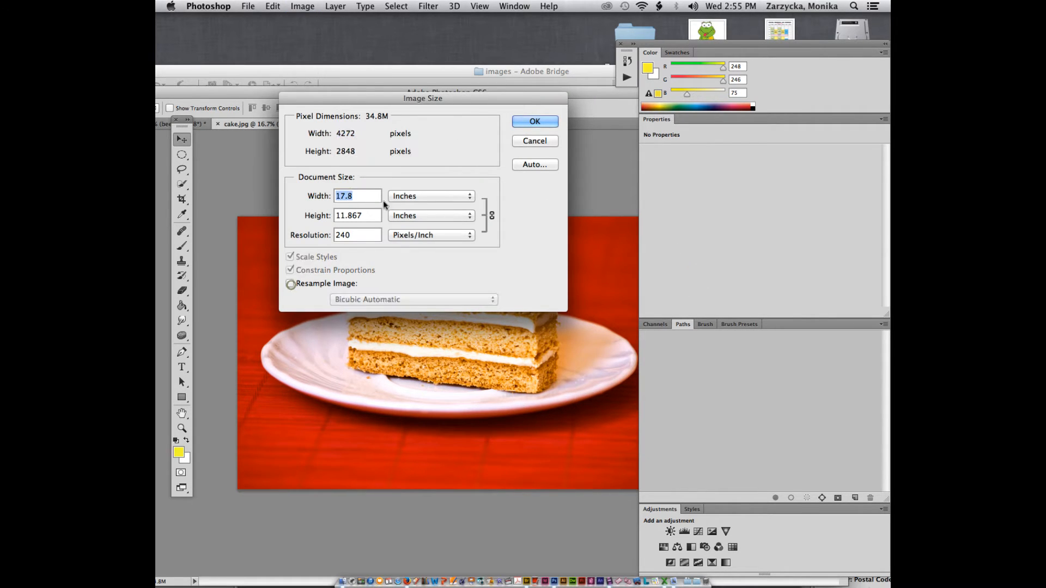
double_click(354, 236)
type("300")
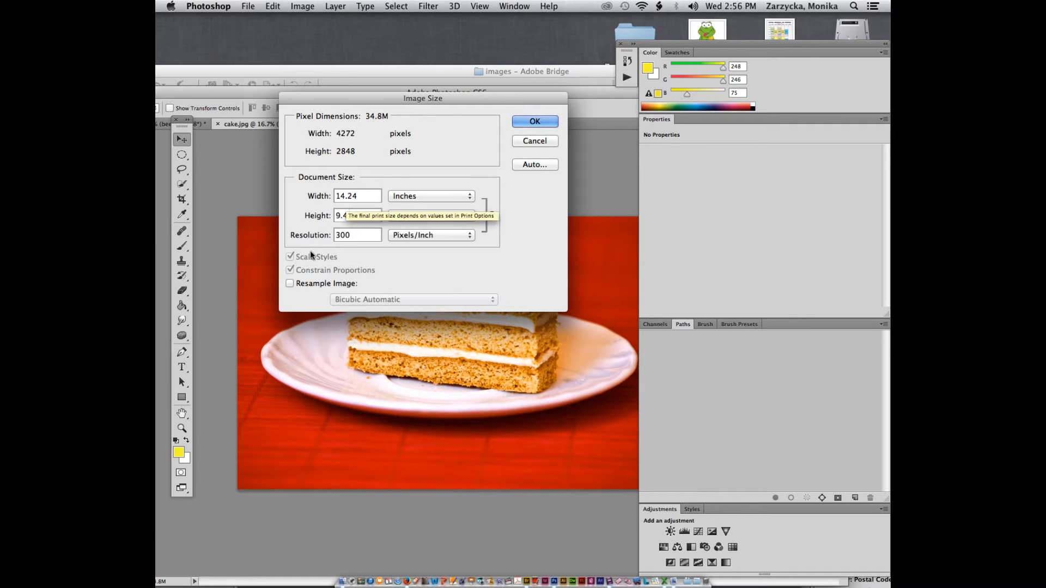
left_click(290, 284)
double_click(365, 197)
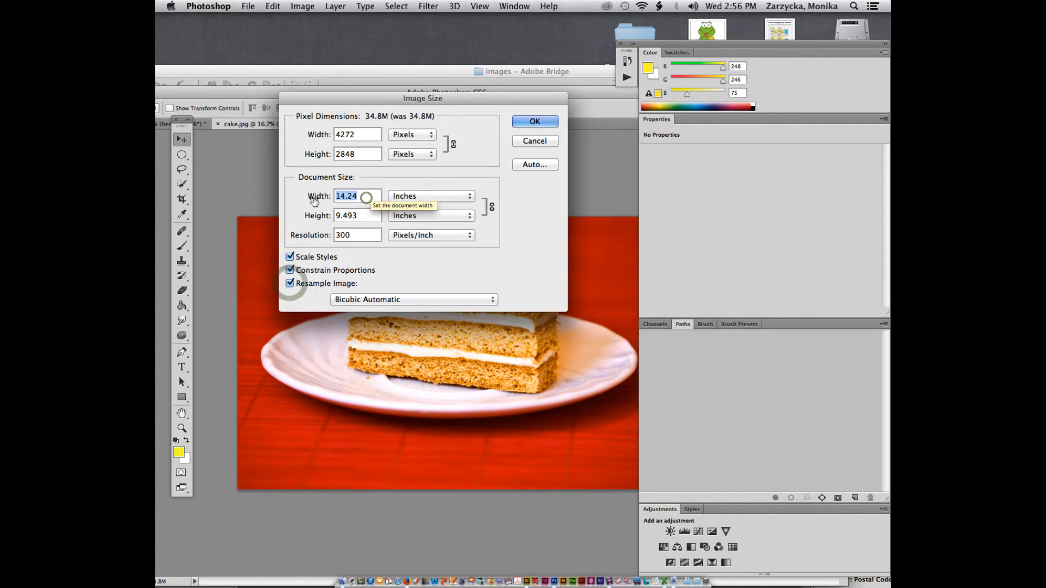
type("3")
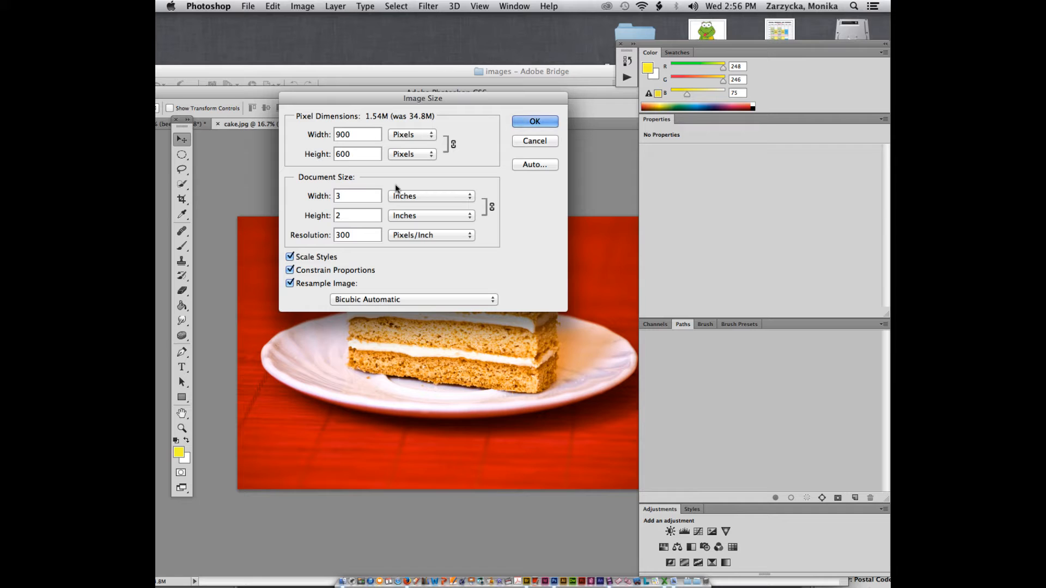
left_click(518, 121)
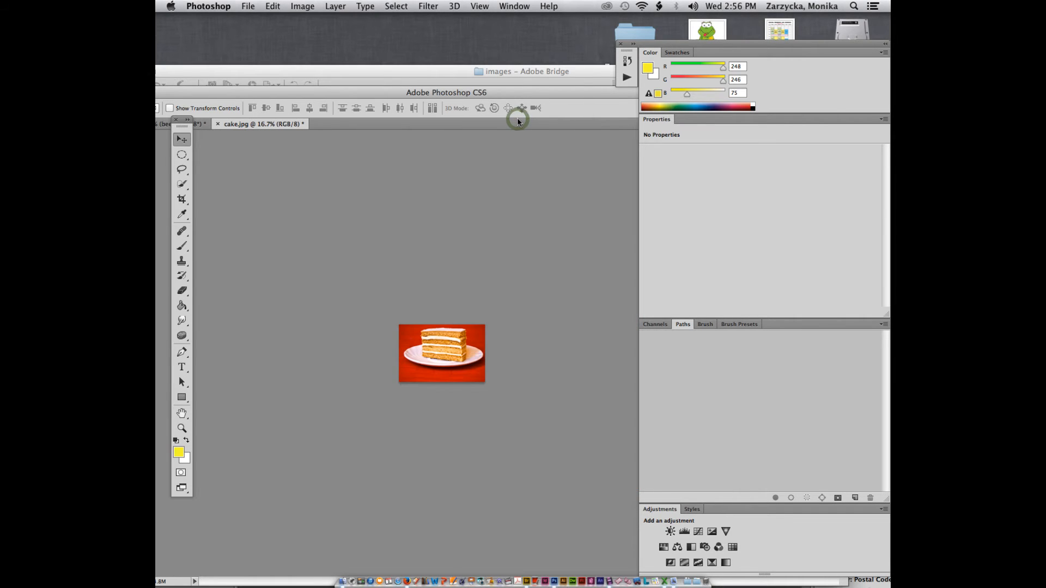
Step: View the cake at 100% and quick-select its second and bottom cream layers
key("super+equal")
key("super+equal")
key("super+equal")
key("super+equal")
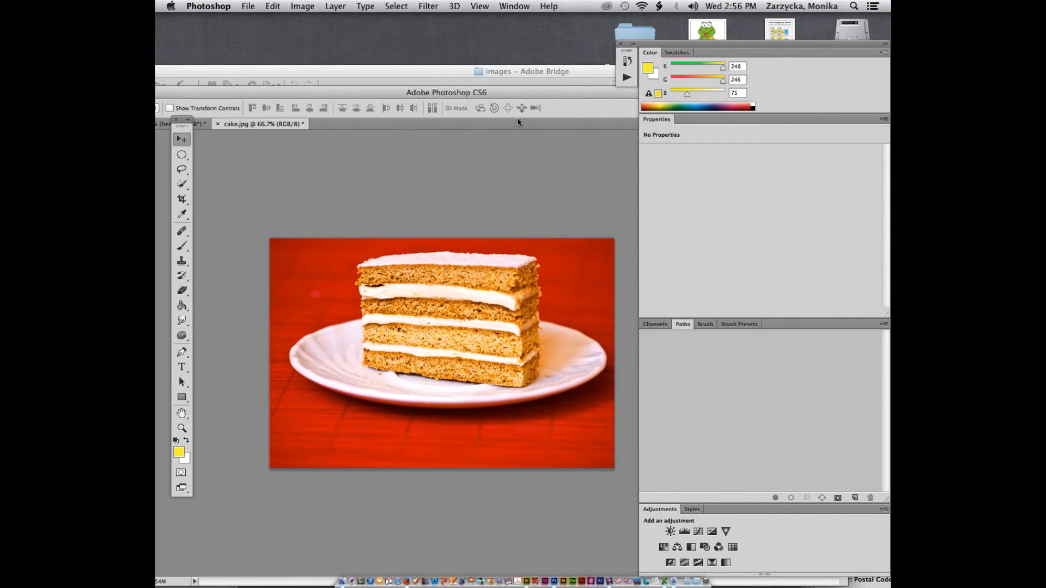
key("super+equal")
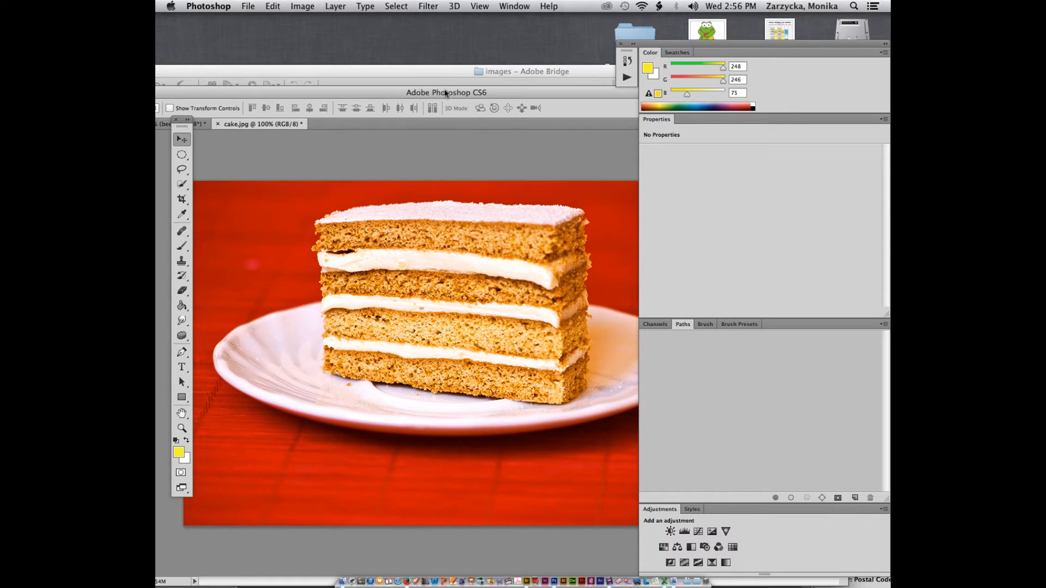
left_click_drag(446, 93, 433, 71)
left_click(174, 181)
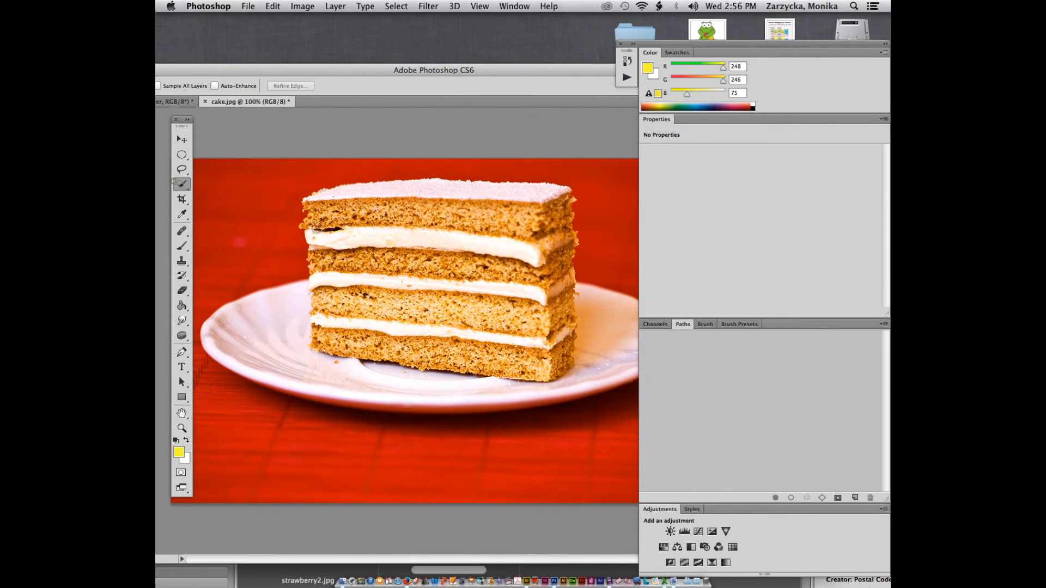
left_click(362, 278)
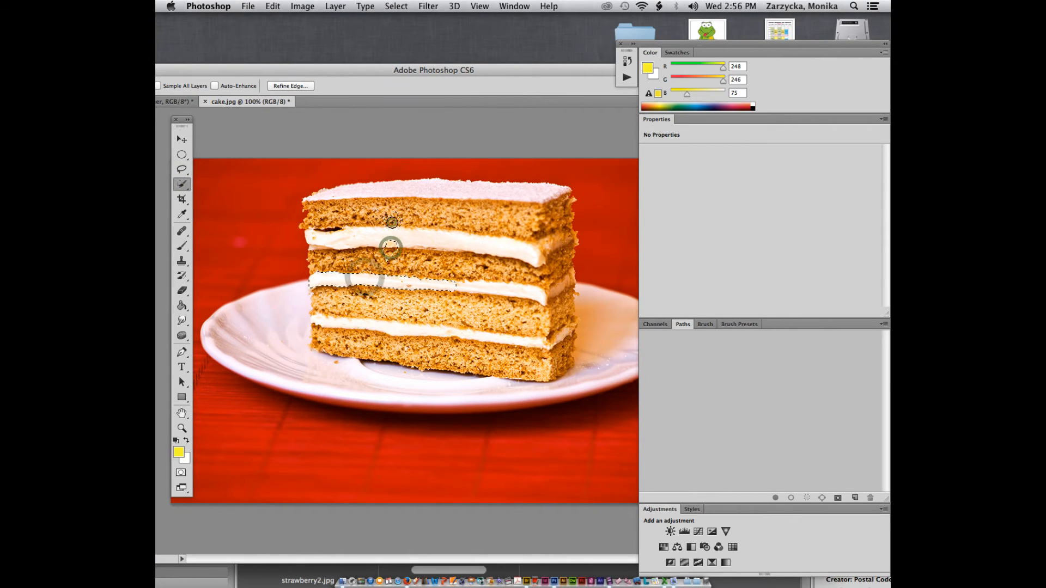
left_click(421, 283)
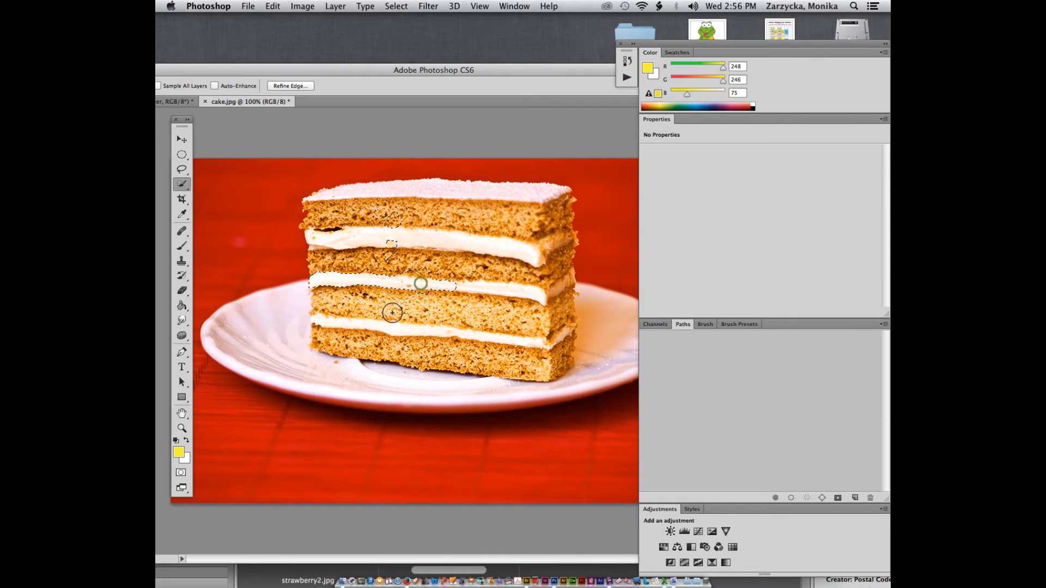
left_click(391, 334)
left_click(320, 336)
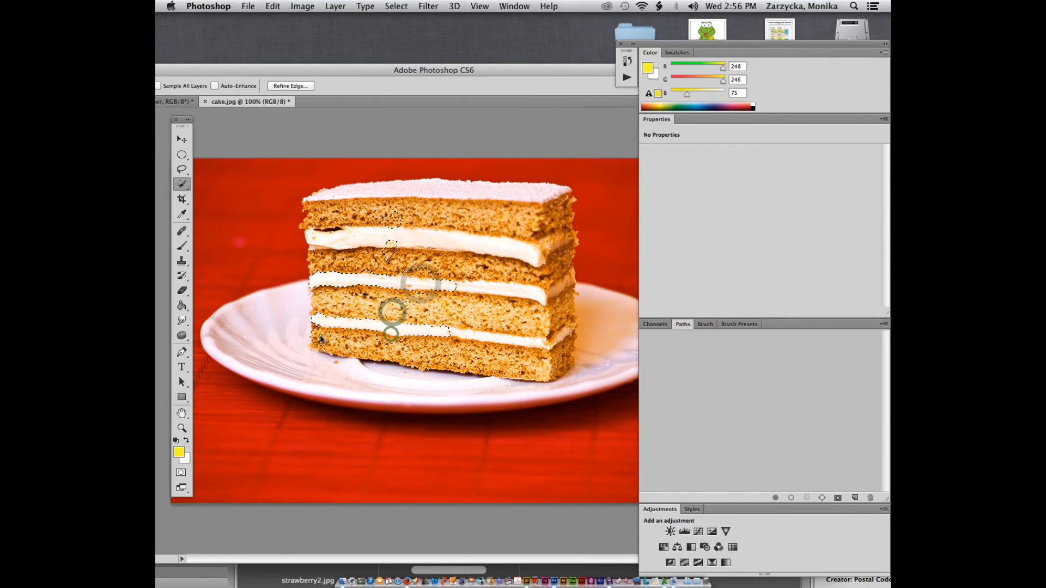
Step: Add the middle sponge with the Magic Wand, then the top cream with Quick Selection
left_click(187, 187)
left_click(237, 192)
left_click(500, 295)
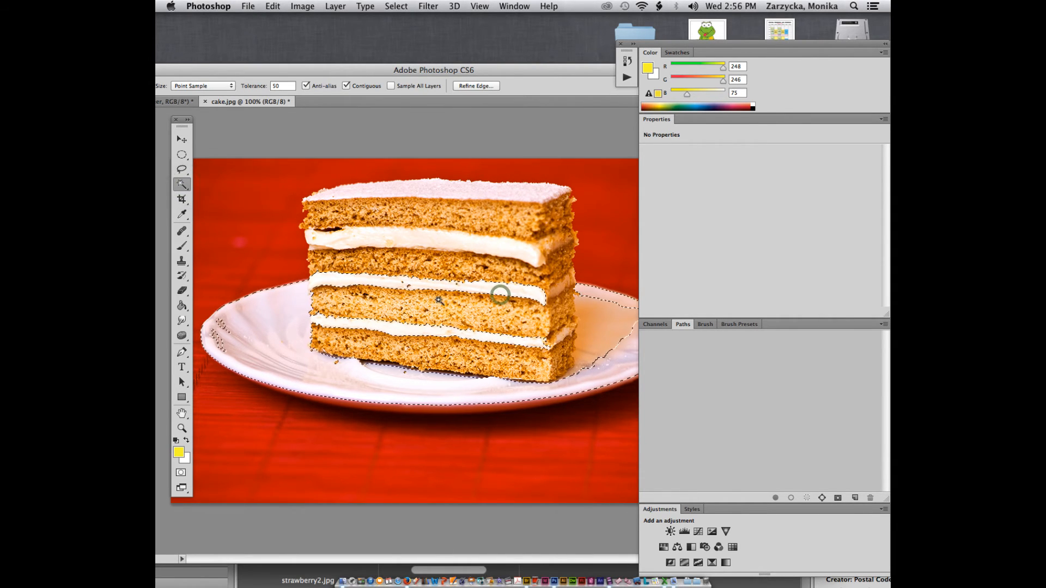
left_click(430, 309)
left_click(335, 296)
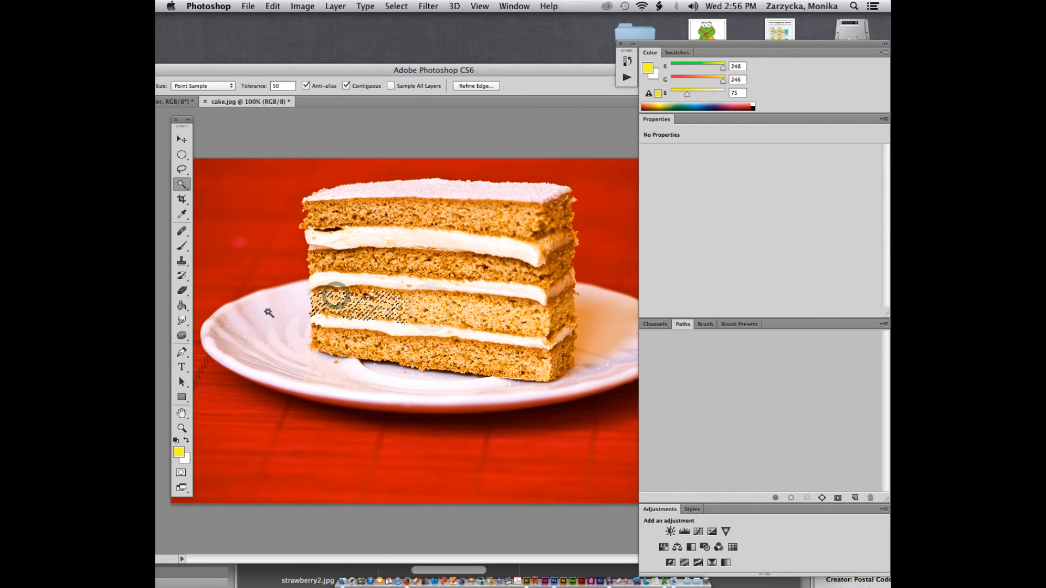
left_click(182, 184)
left_click(237, 181)
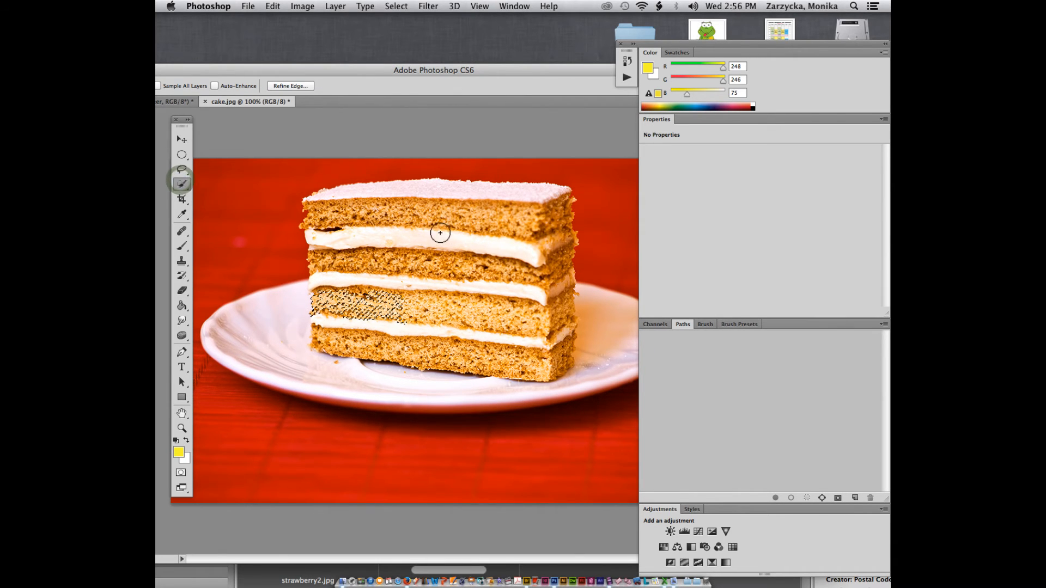
left_click(439, 233)
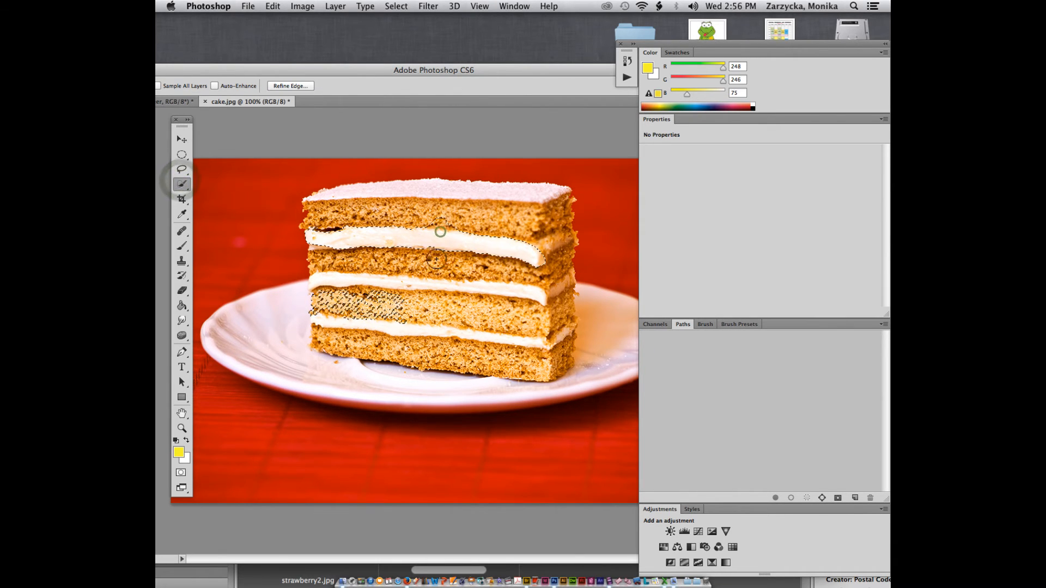
Step: Clear the selection and reselect the cake's middle layers, top frosting and right side
key("super+d")
left_click(403, 312)
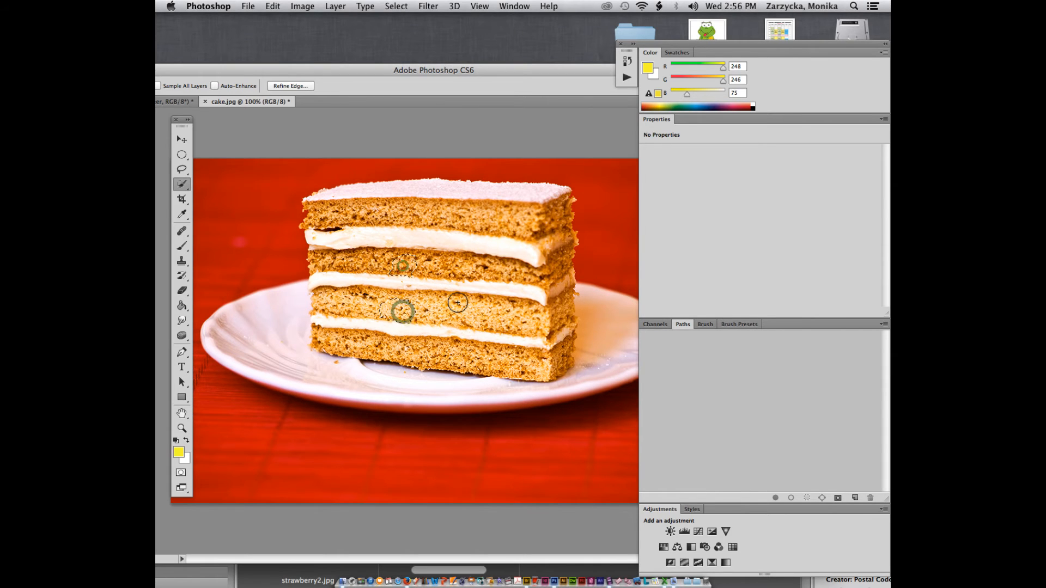
left_click(458, 264)
left_click(405, 296)
left_click(326, 299)
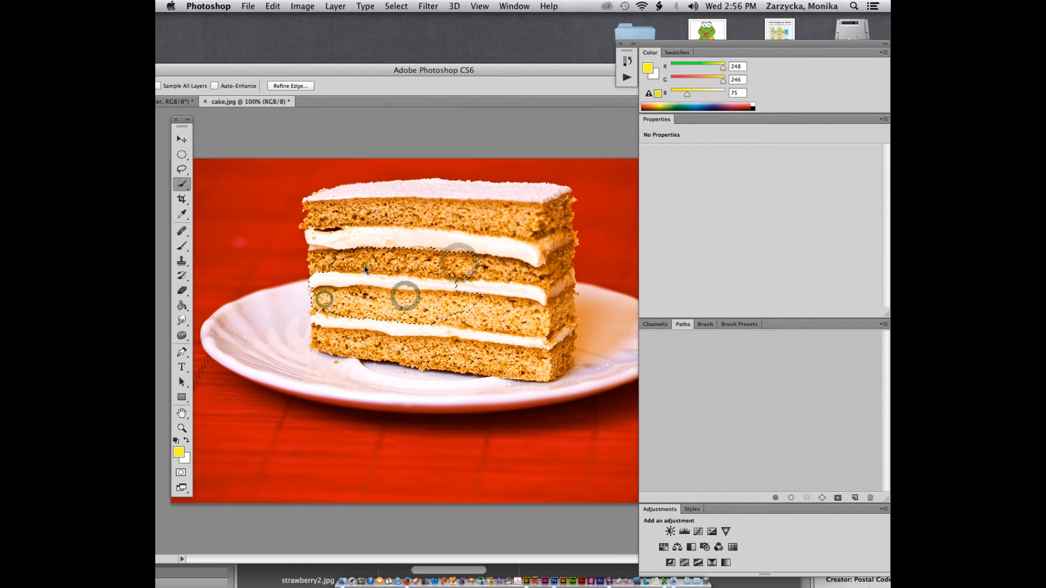
left_click(364, 265)
left_click(449, 234)
left_click(459, 208)
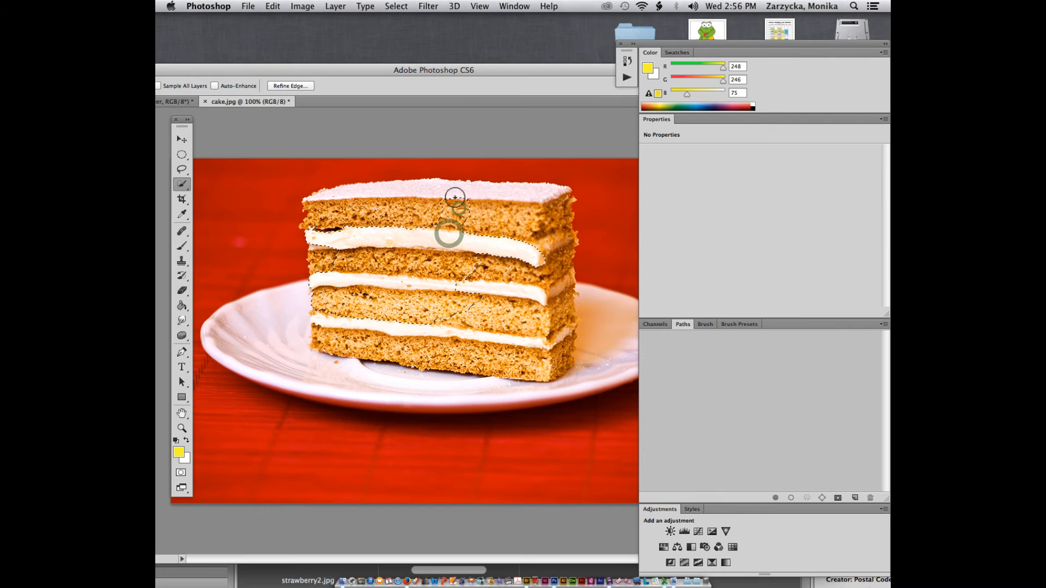
left_click(536, 249)
left_click(521, 222)
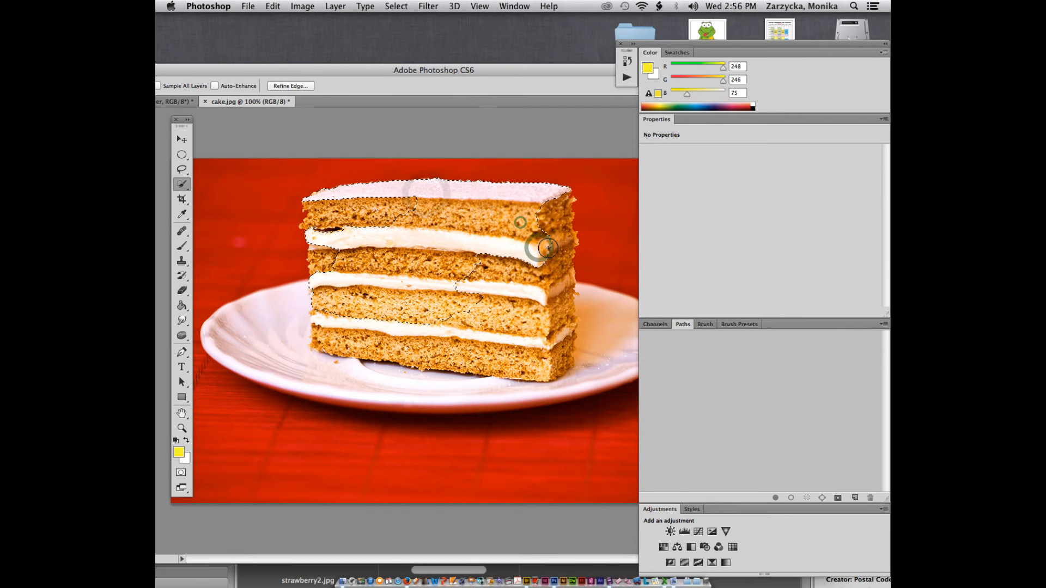
left_click(549, 249)
left_click(538, 297)
left_click(518, 342)
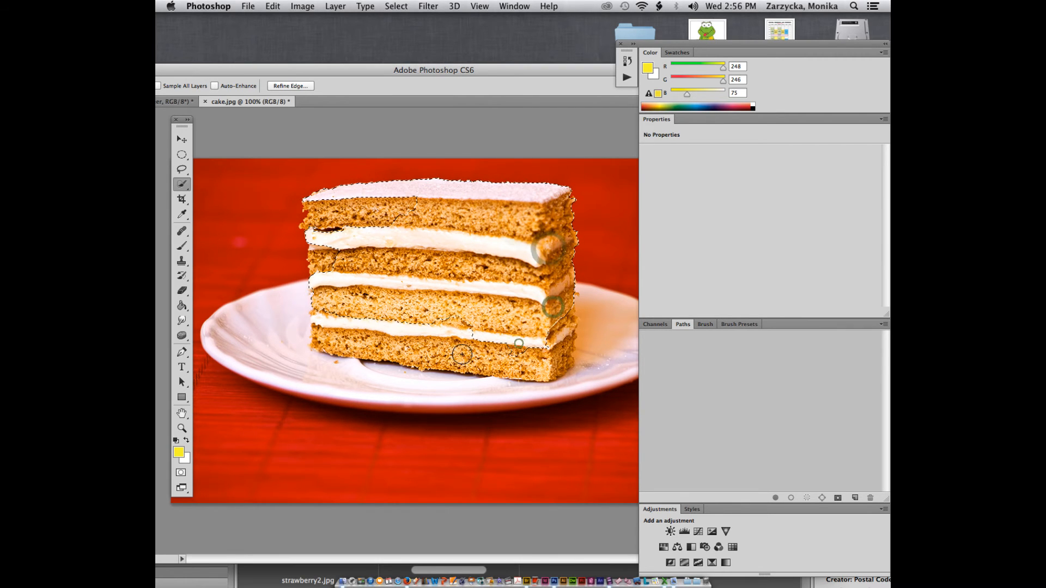
Step: Add the cake's upper-left layers, the plate and the bottom sponge to the selection
left_click(335, 232)
left_click(327, 258)
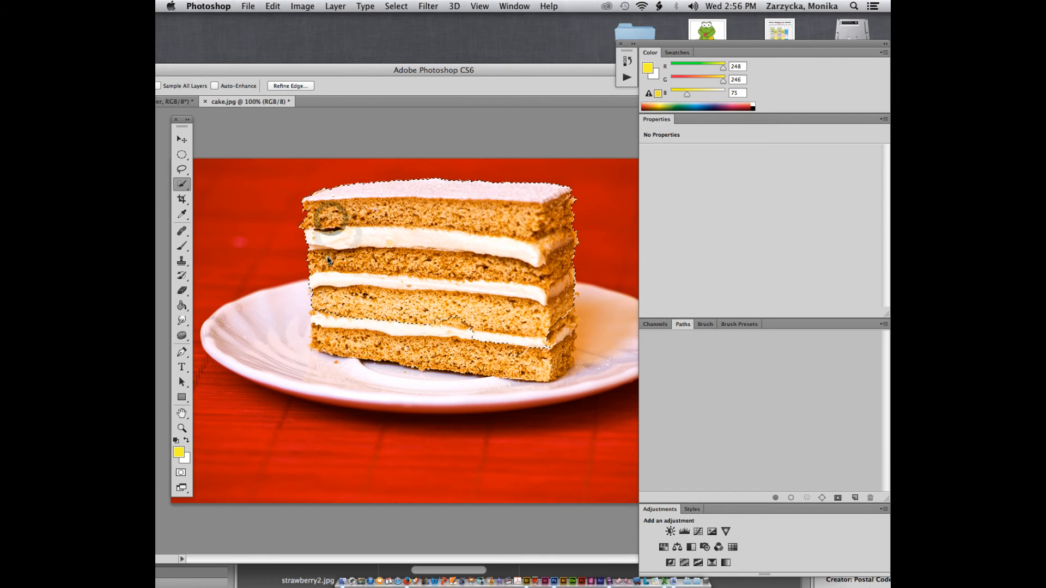
left_click(299, 320)
left_click(348, 376)
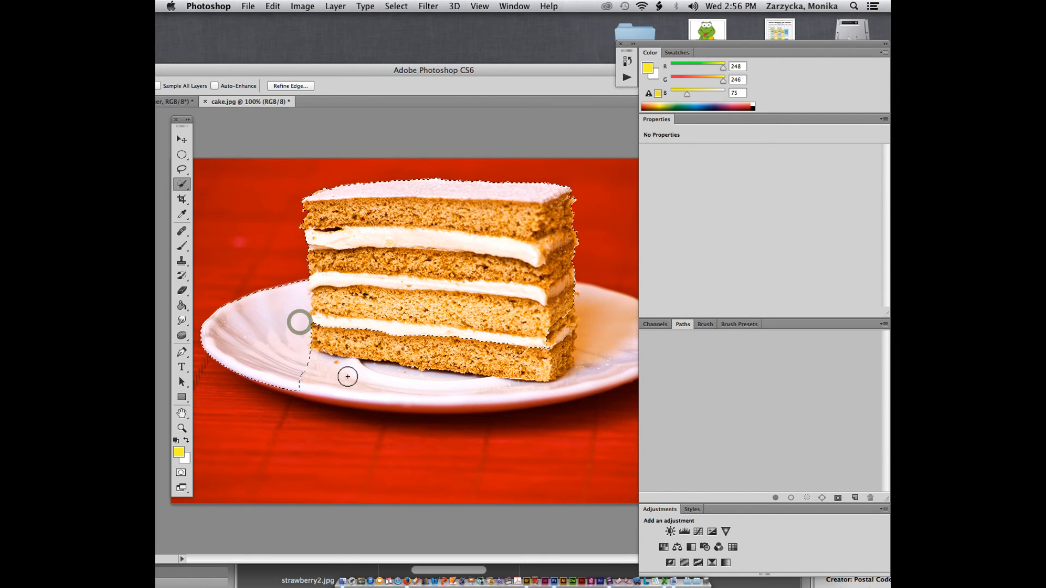
left_click(397, 382)
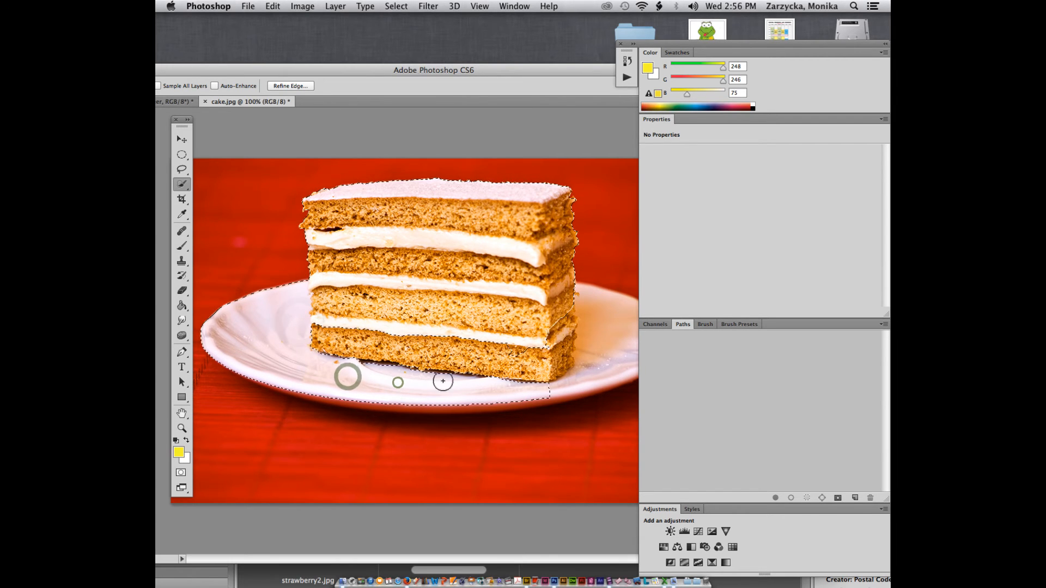
left_click(388, 361)
left_click(488, 364)
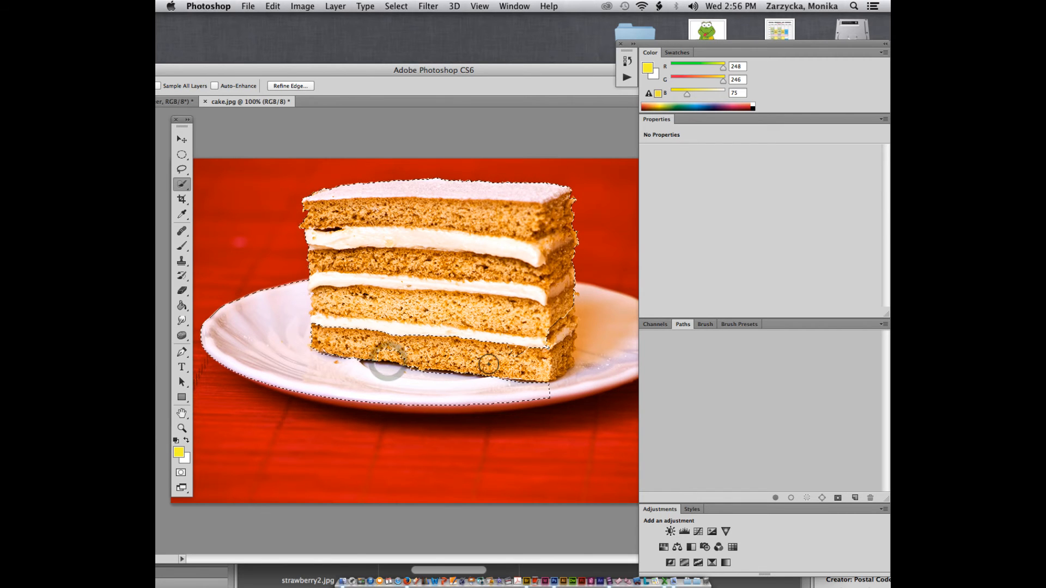
left_click(435, 342)
left_click(357, 333)
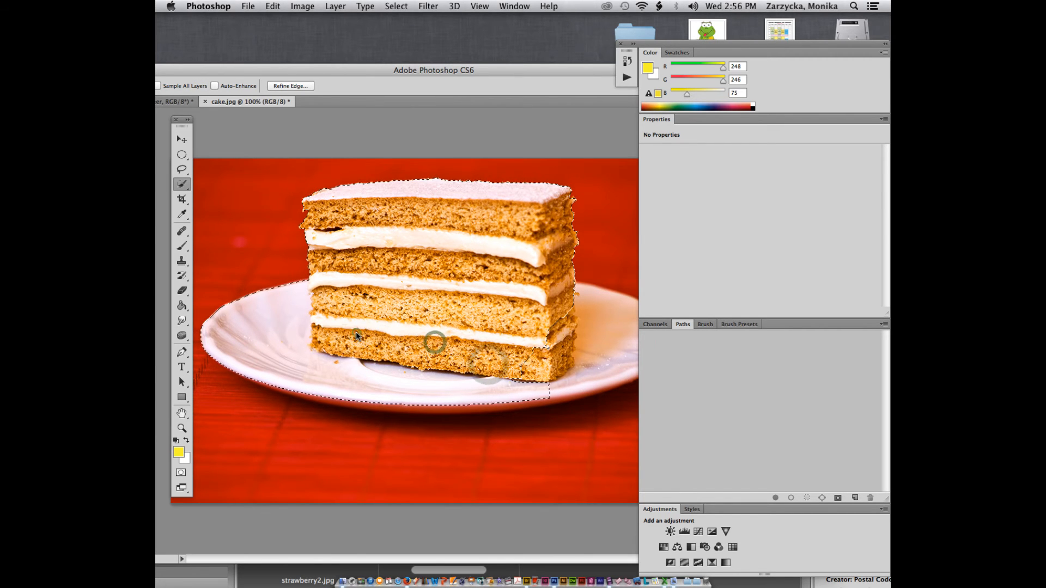
left_click(539, 358)
left_click(567, 344)
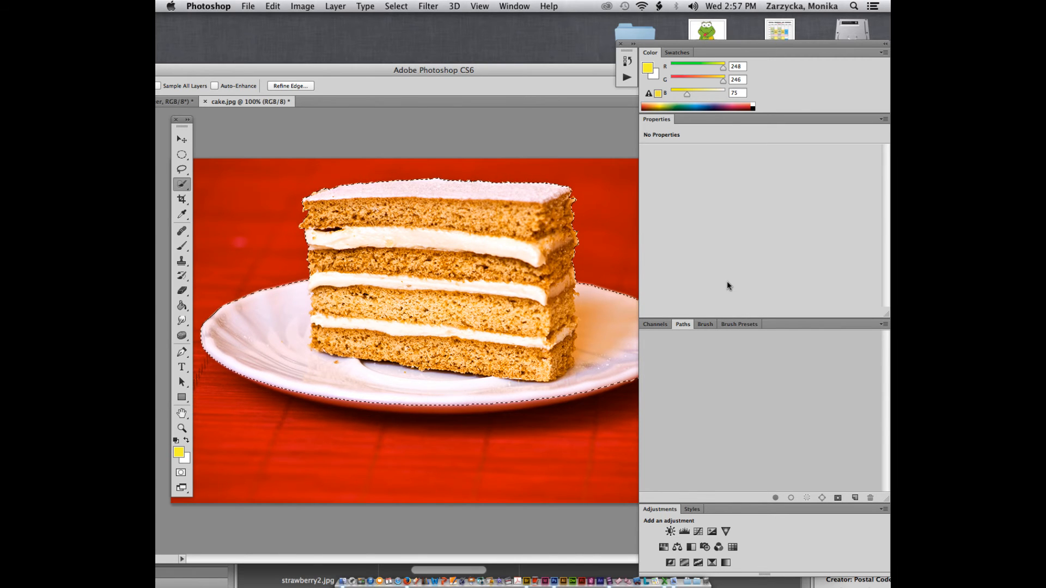
Step: Zoom in and paint along the plate's bottom edge with a smaller brush to tighten the selection
key("super+minus")
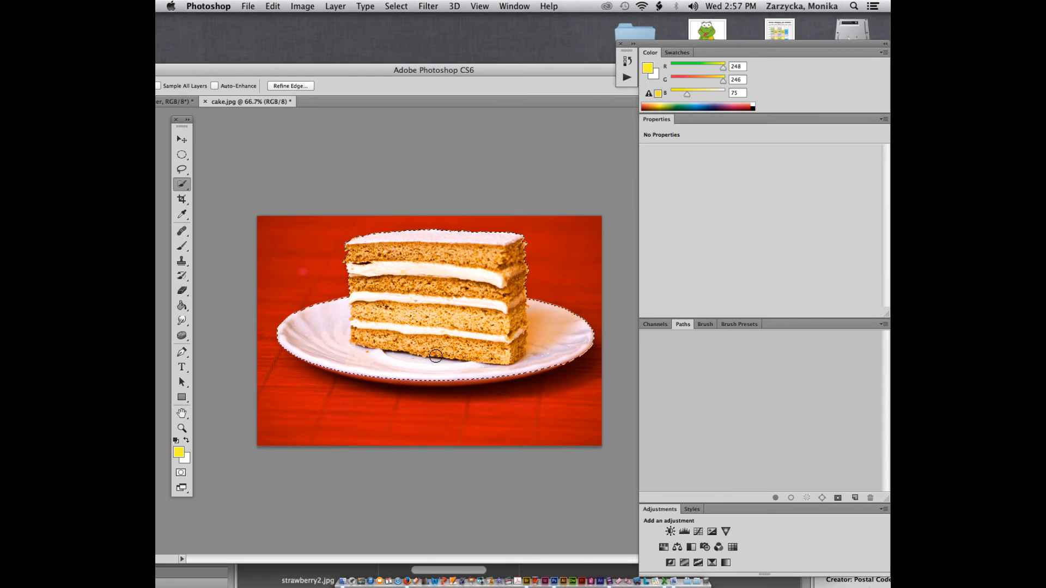
key("super+plus")
key("super+plus")
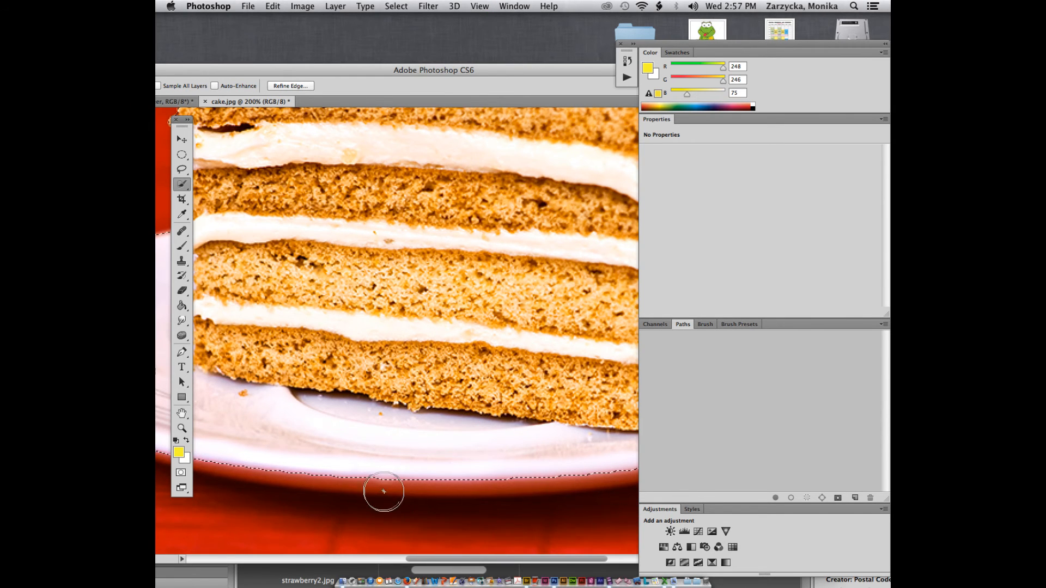
key("bracketleft")
key("bracketleft")
key("bracketleft")
mouse_move(386, 490)
left_mouse_down()
mouse_move(615, 477)
mouse_move(350, 483)
mouse_move(234, 463)
left_mouse_up()
key("super+minus")
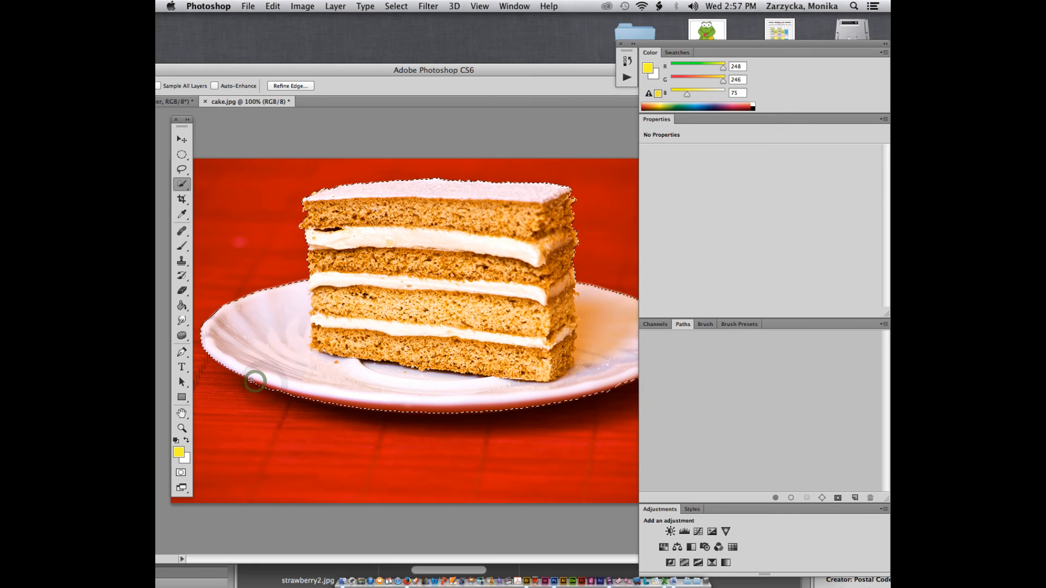
left_click_drag(439, 79, 365, 68)
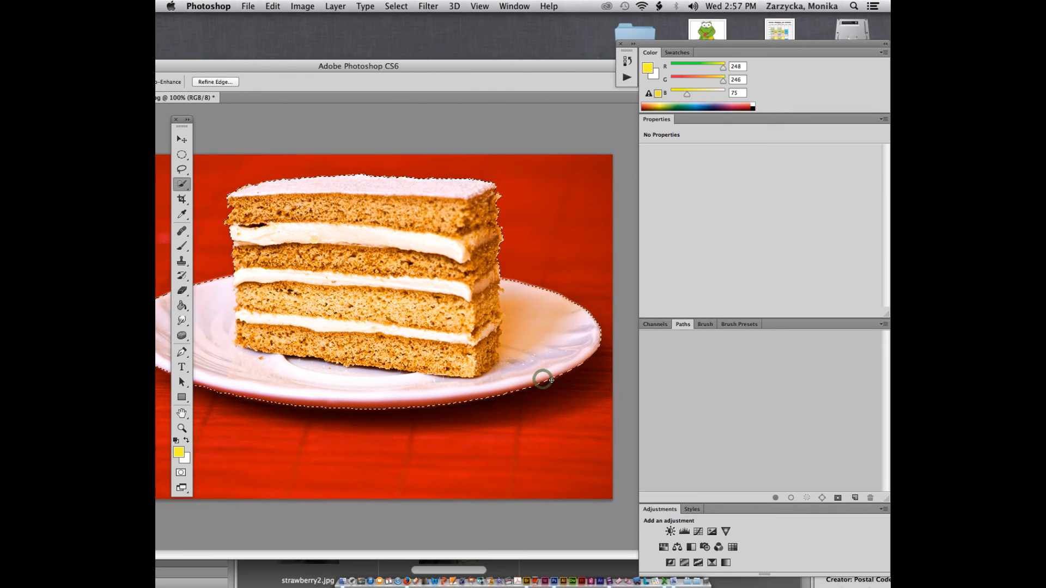
key("super+c")
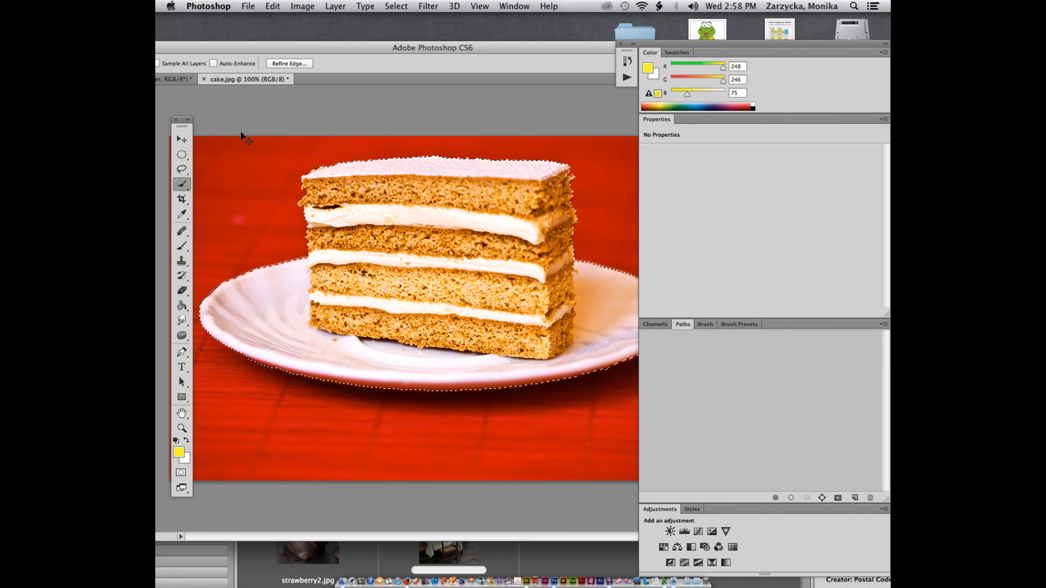
key("super+minus")
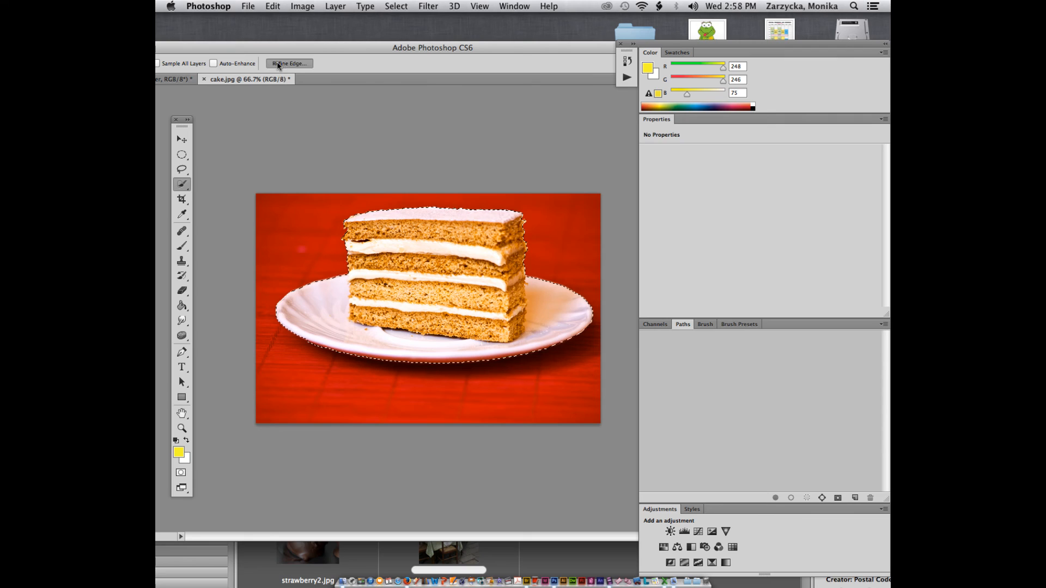
Step: Refine the cake-and-plate selection edge with Smart Radius on at a 2.7 px radius
left_click(278, 63)
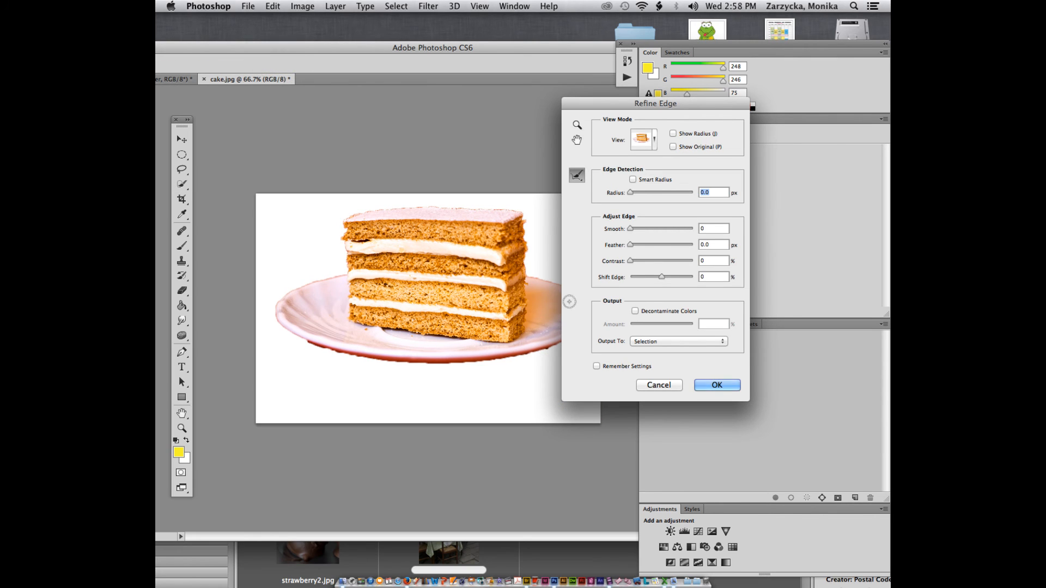
left_click(632, 181)
left_click_drag(635, 193, 638, 193)
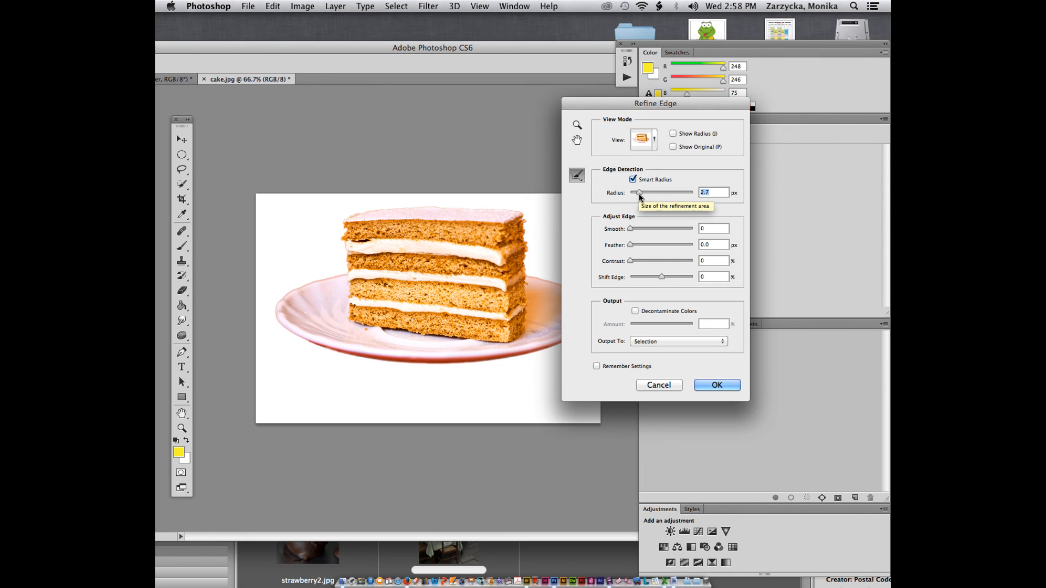
left_click(726, 386)
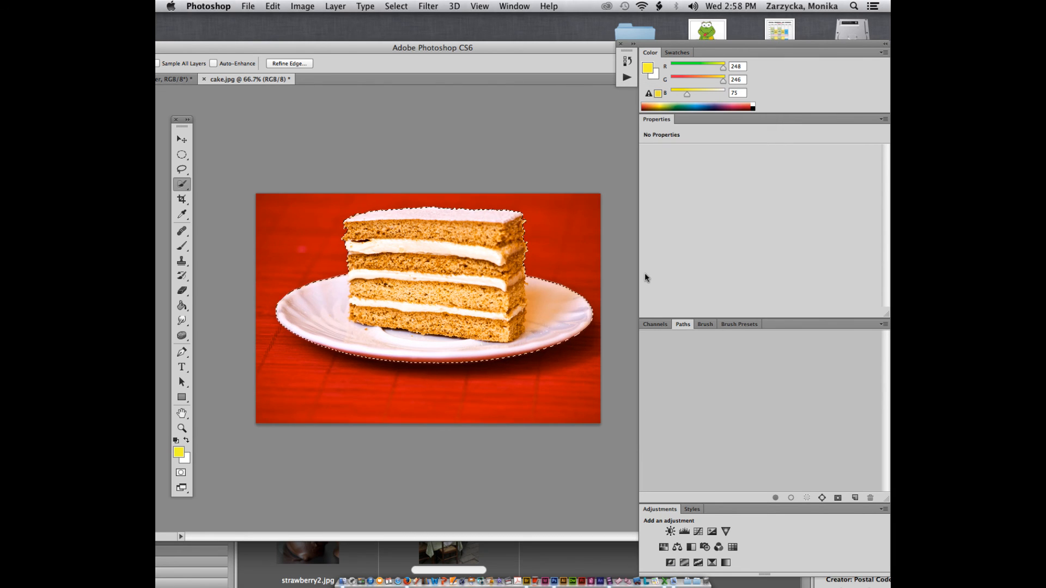
Step: Show the Layers panel and copy the selected cake and plate onto a new layer
left_click(508, 6)
left_click(539, 229)
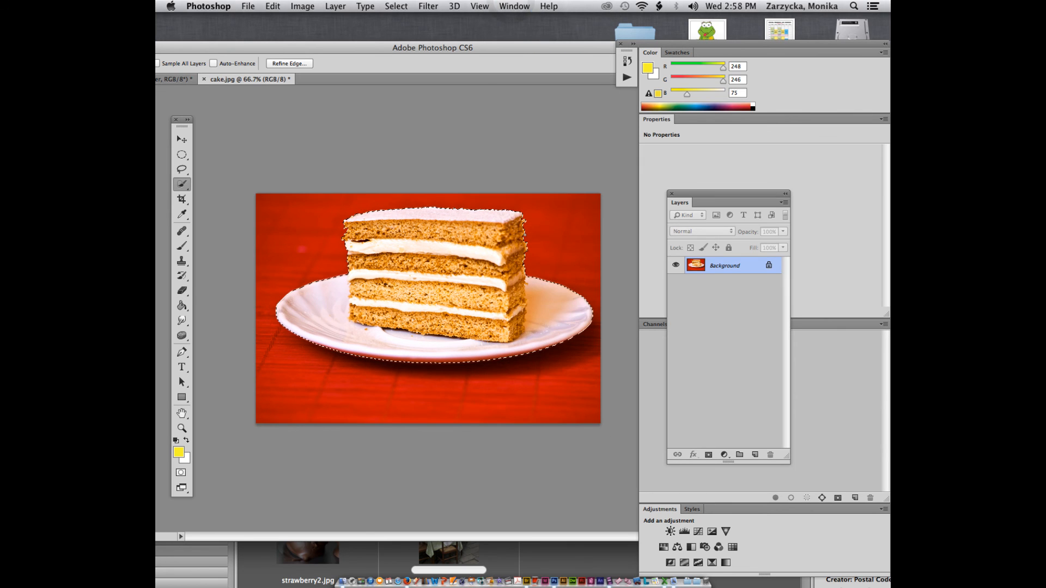
key("ctrl+j")
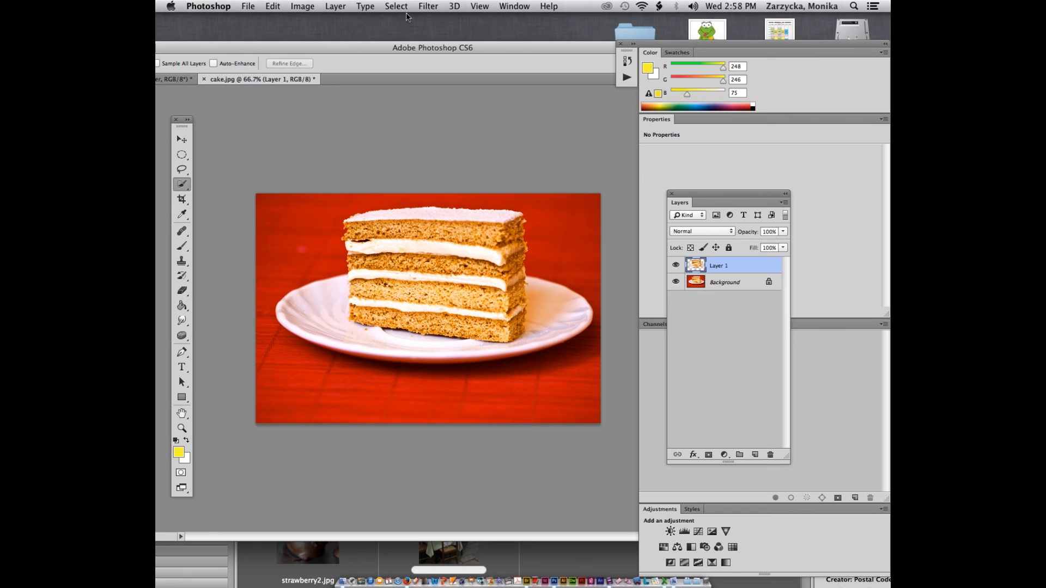
Step: Move the cake layer into the underwater composite, converting its colour profile, and place it on the table
left_click_drag(287, 81, 420, 31)
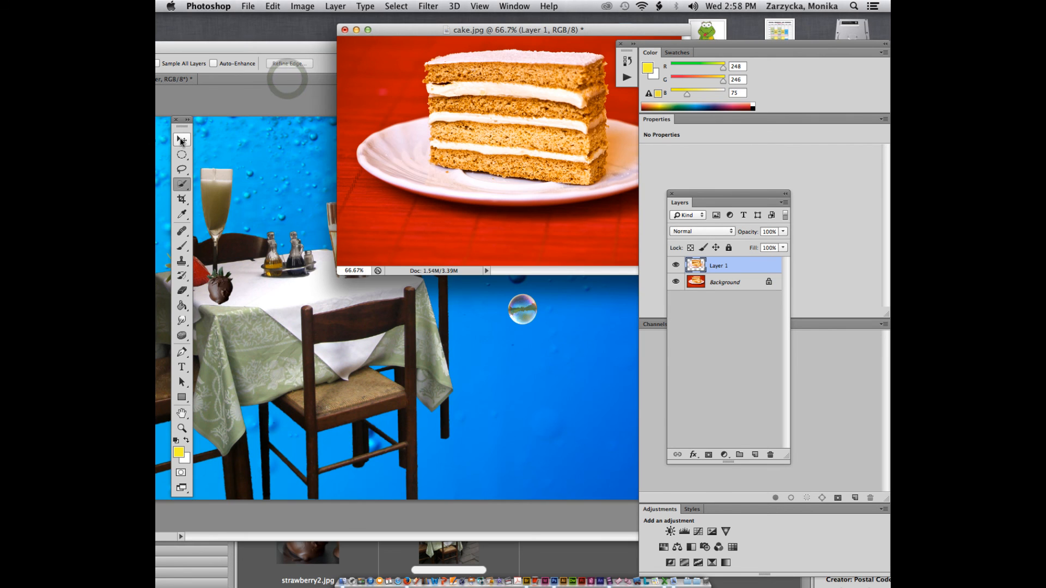
key("v")
left_click_drag(547, 126, 626, 335)
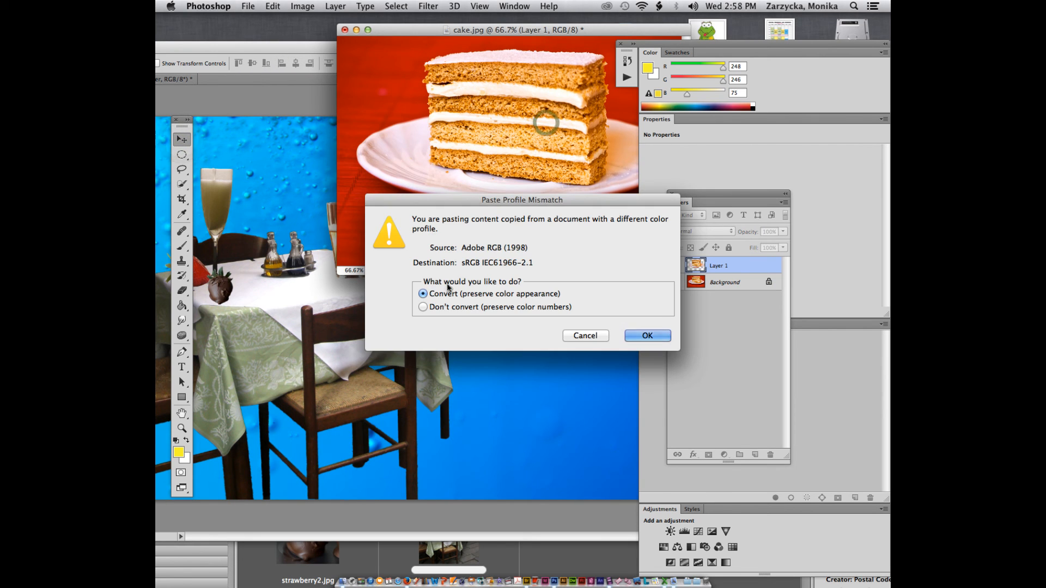
left_click(646, 311)
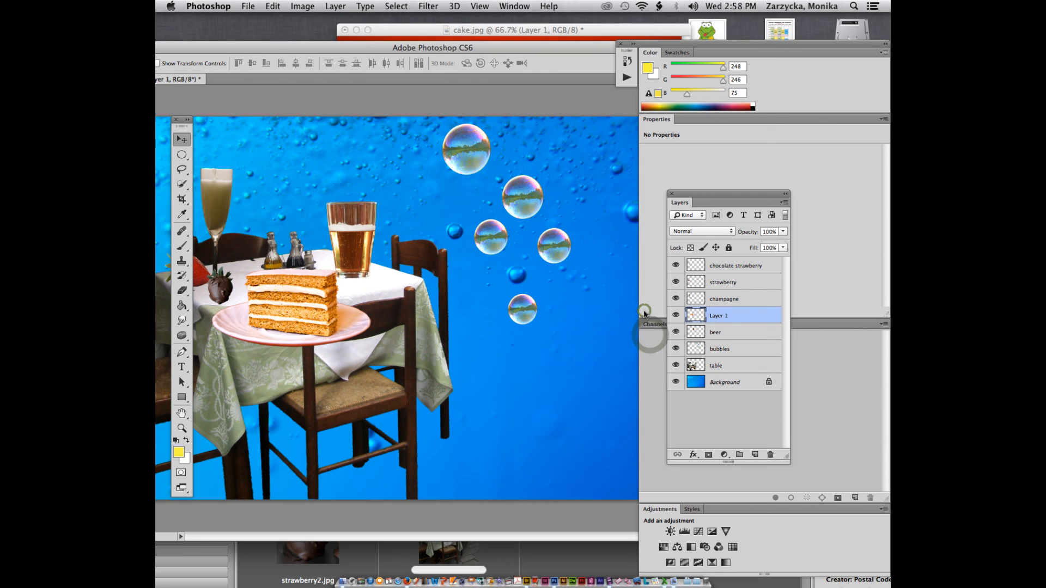
left_click_drag(289, 294, 307, 261)
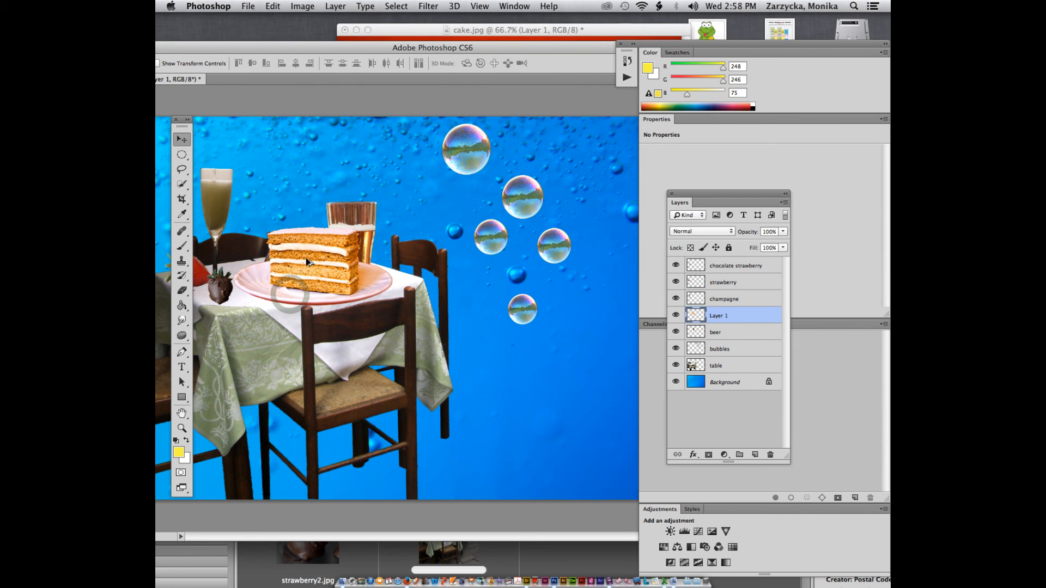
double_click(286, 50)
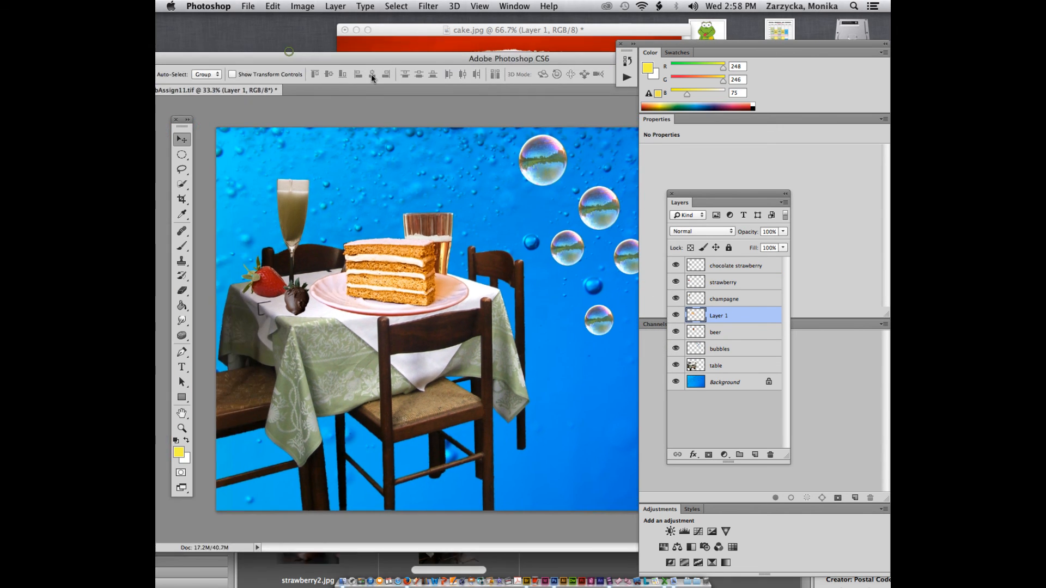
left_click_drag(414, 272, 391, 279)
key("ctrl+t")
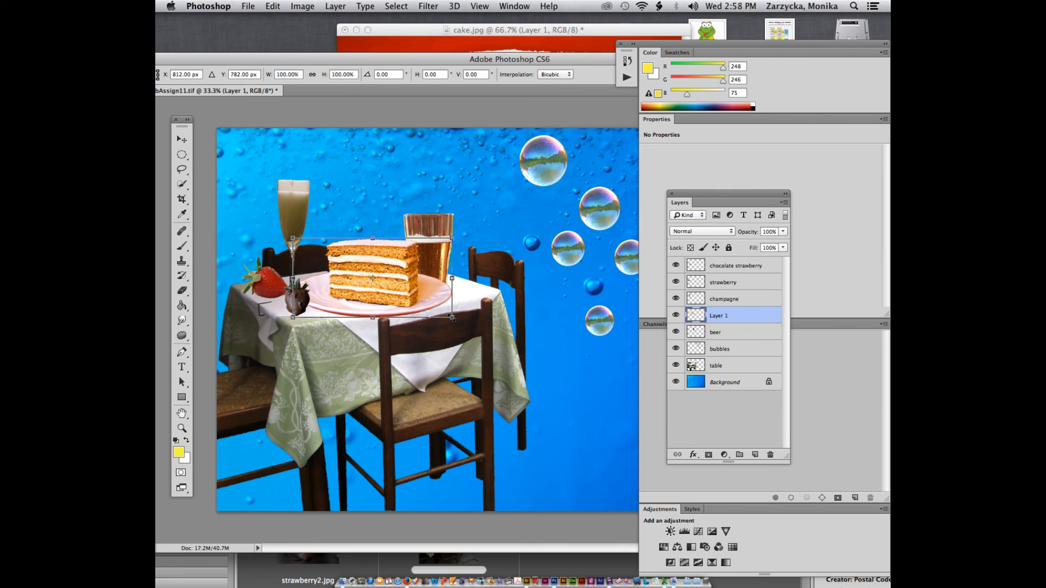
Step: Scale the cake slice to about 51% and rename its layer to cake
left_click_drag(452, 318, 336, 295)
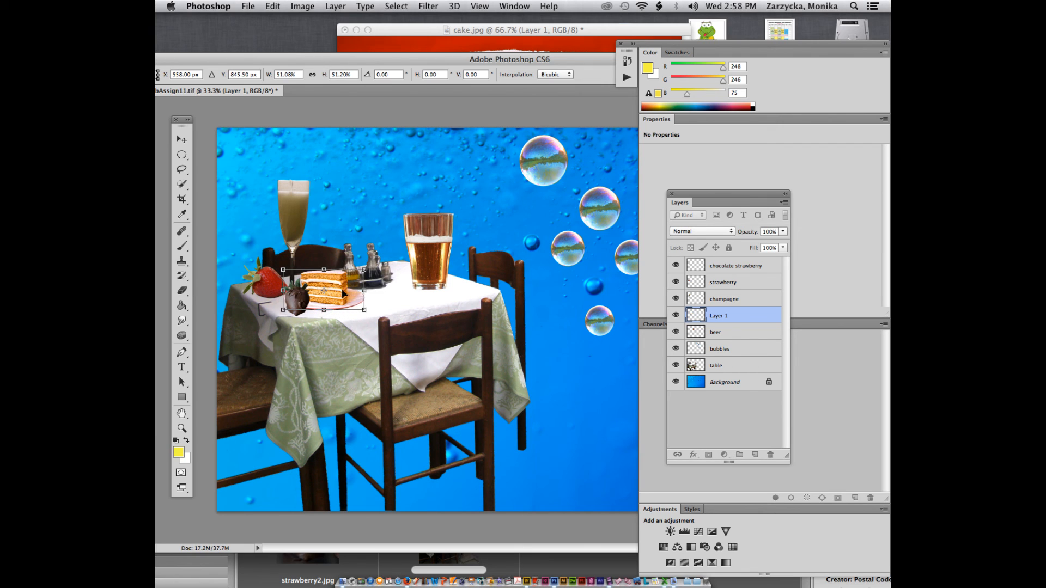
double_click(332, 289)
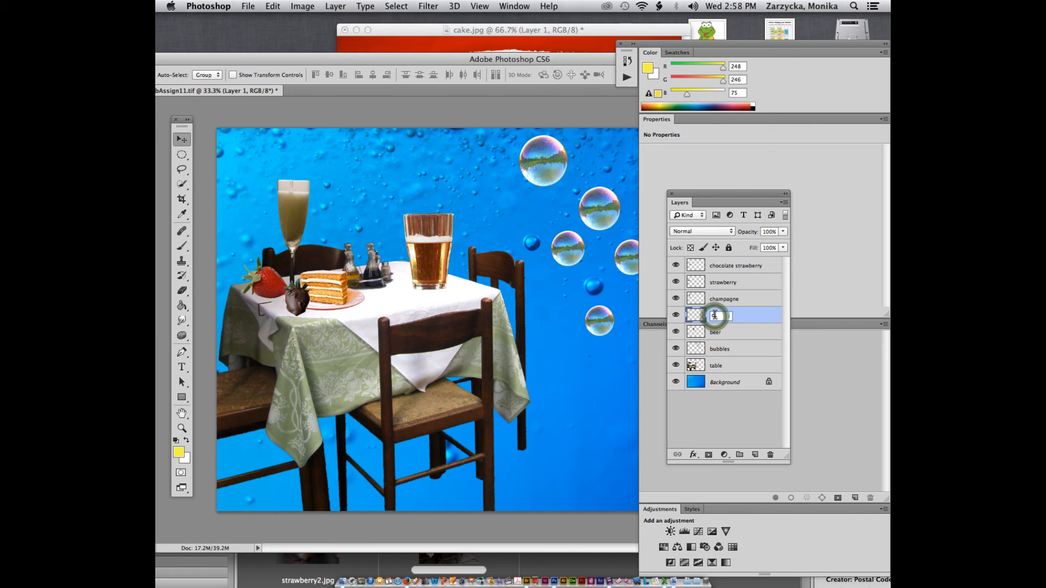
type("ake")
left_click(745, 340)
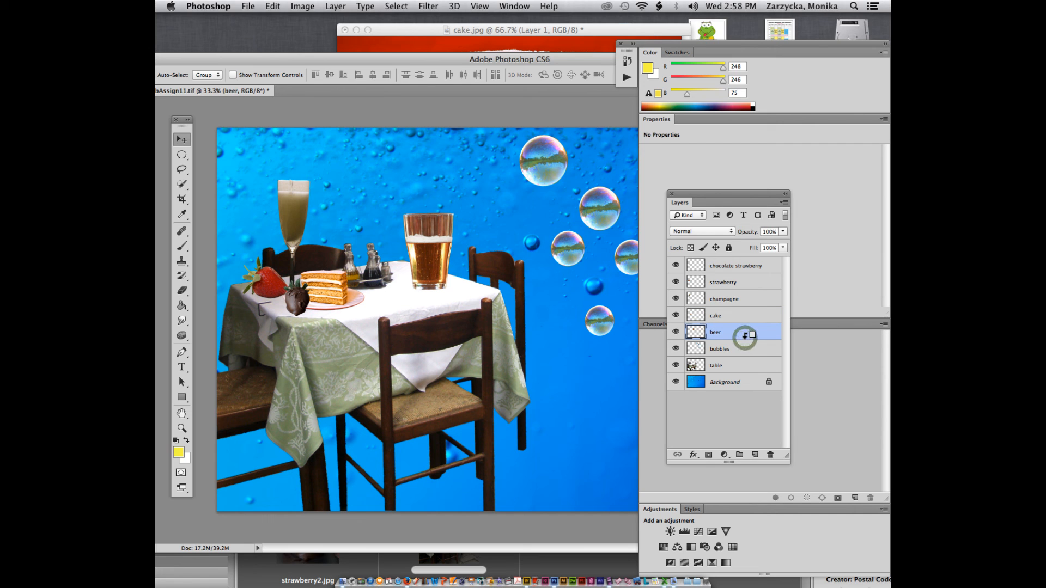